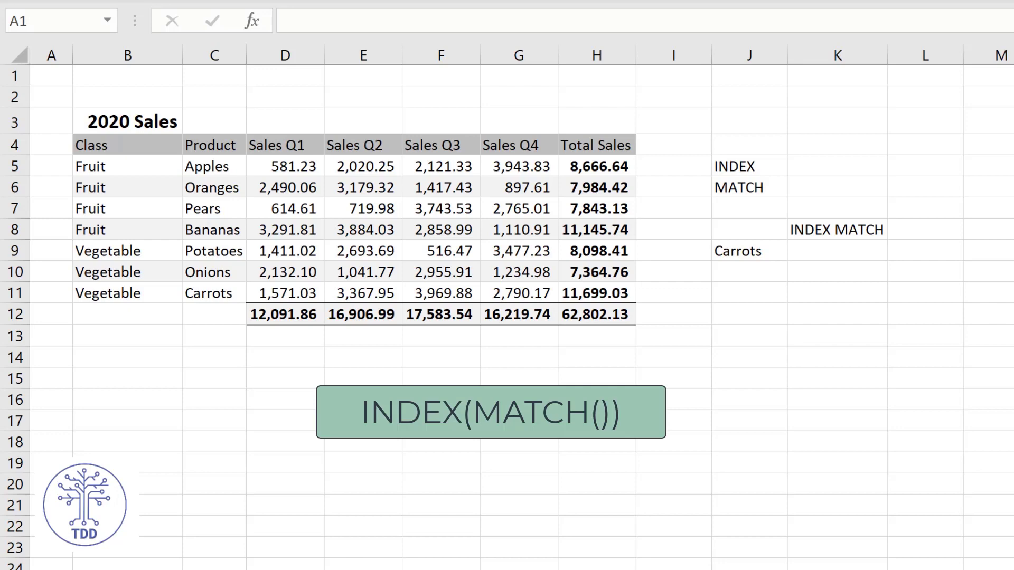
# Enter =INDEX(H:H,5) in cell K5 to return the fifth row of the Total Sales column.
pyautogui.click(835, 136)
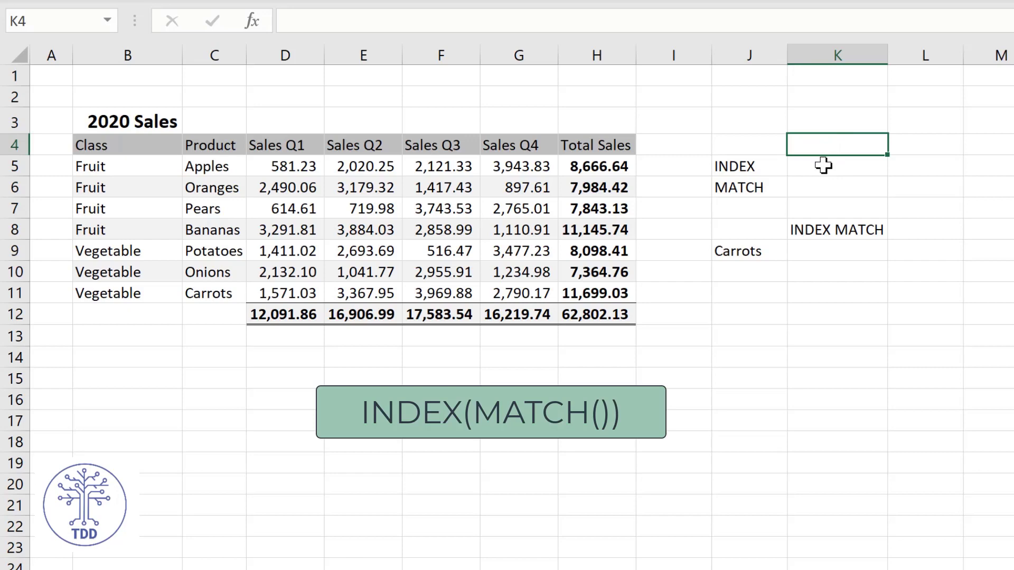
pyautogui.click(822, 167)
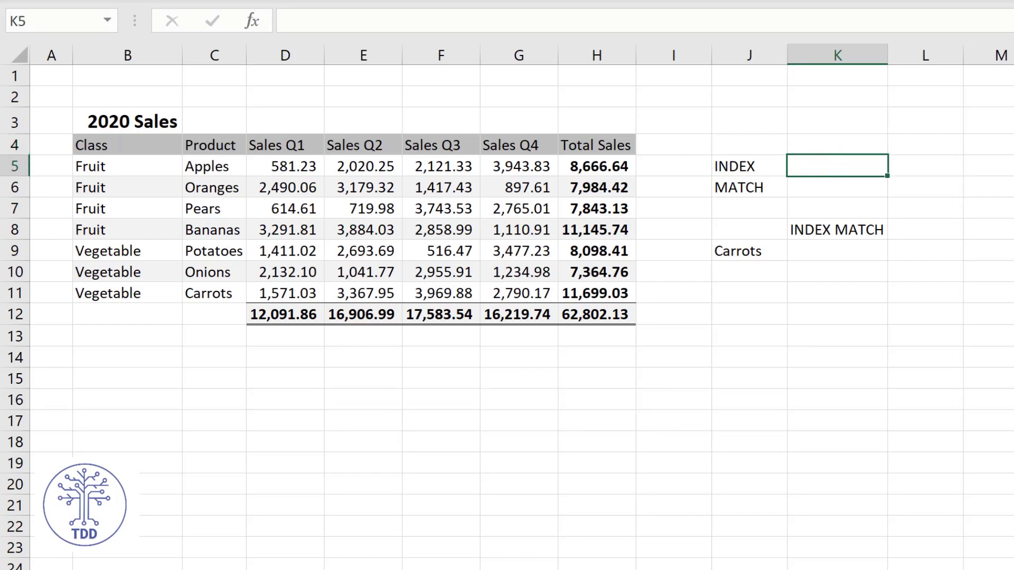
pyautogui.write('=in')
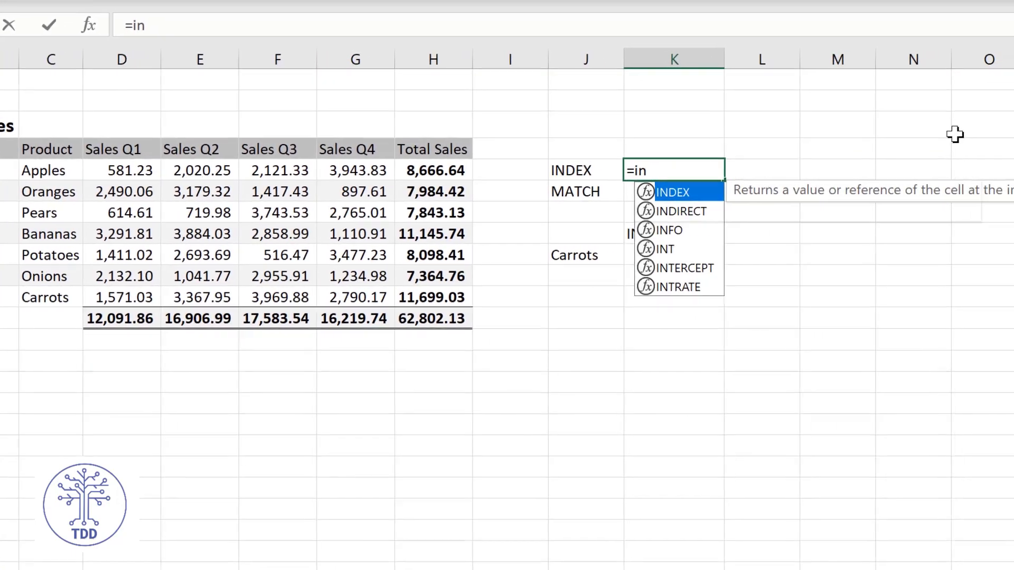
pyautogui.press('Tab')
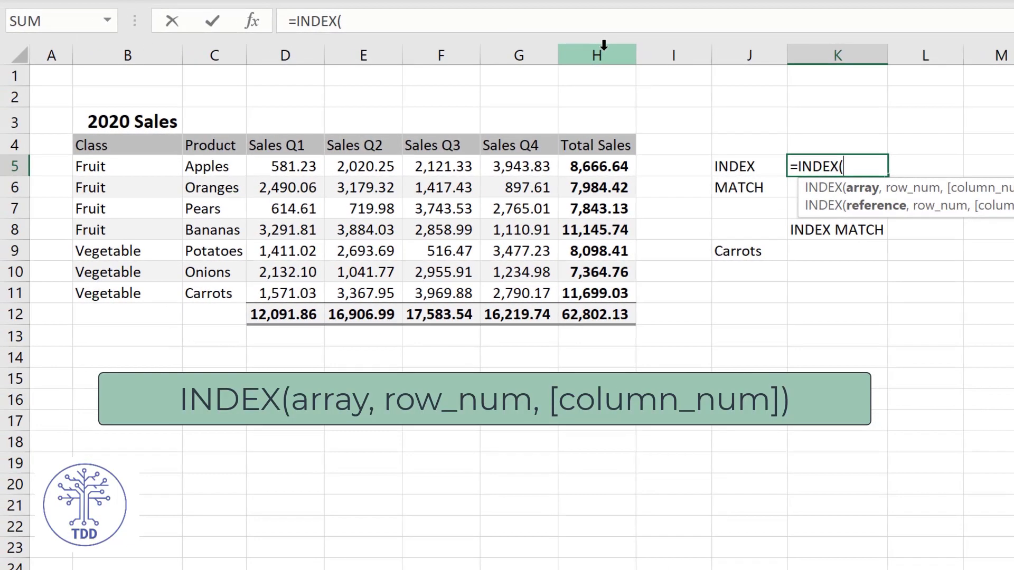
pyautogui.click(604, 46)
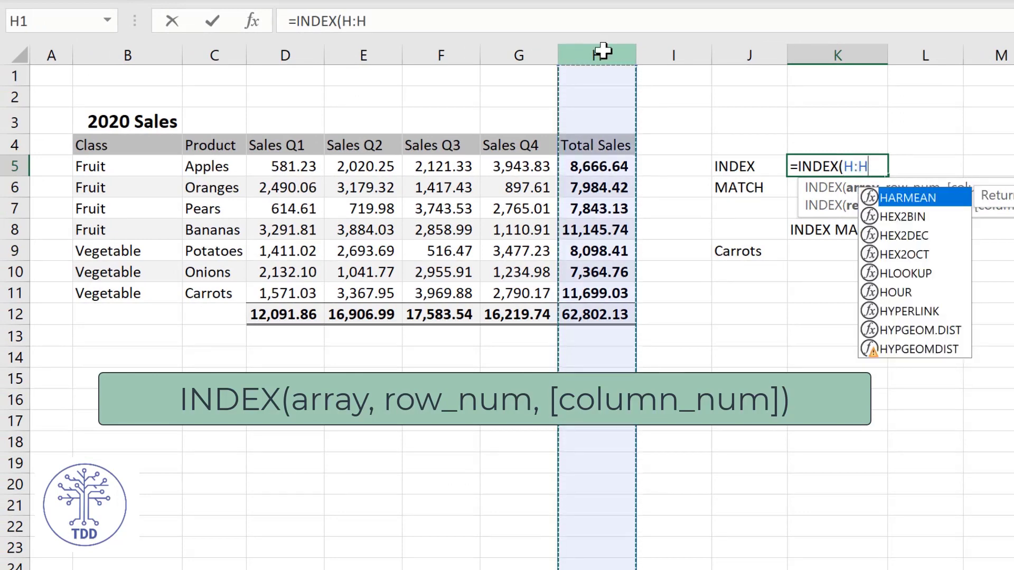
pyautogui.write(',')
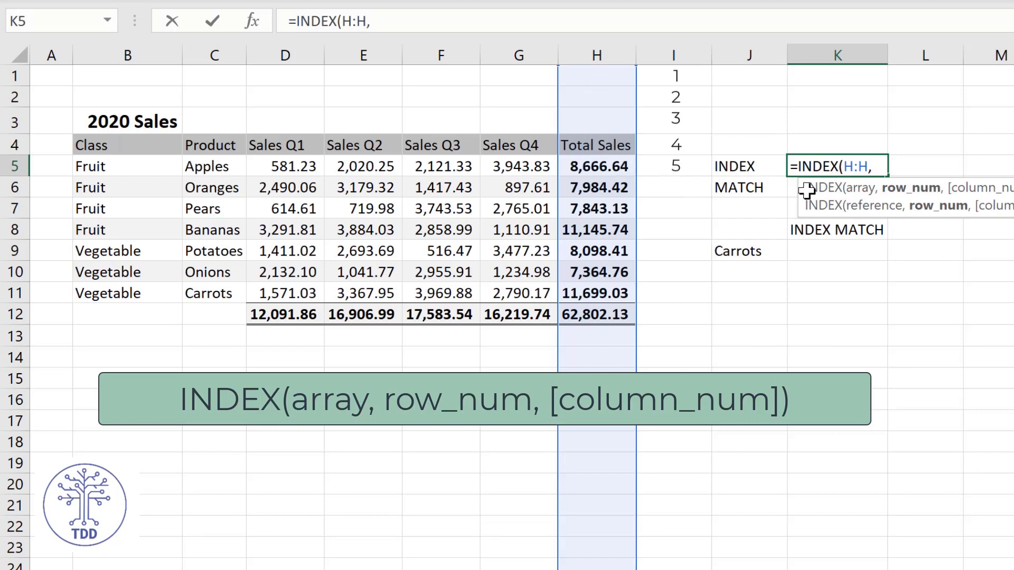
pyautogui.click(450, 11)
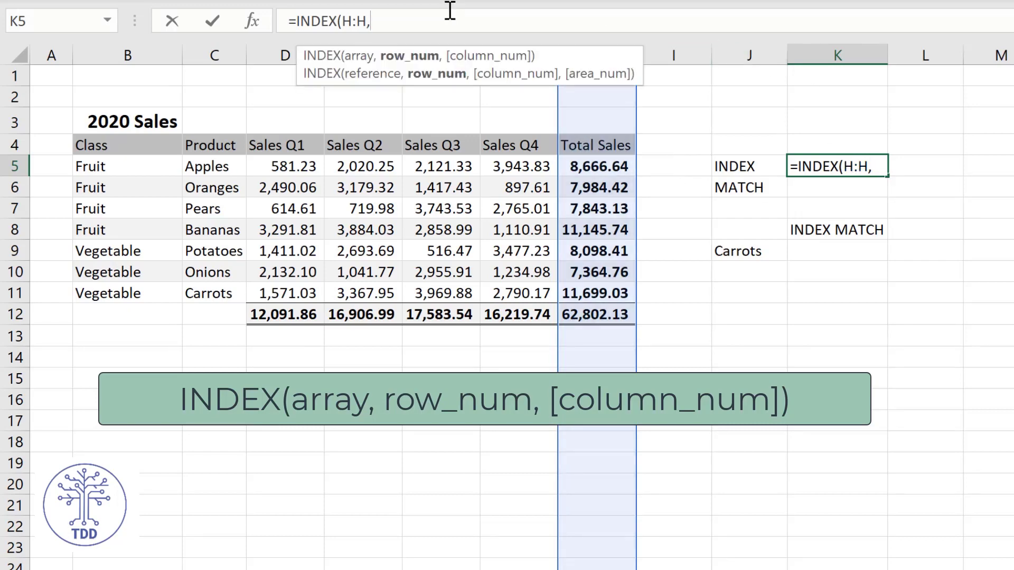
pyautogui.write('5)')
pyautogui.press('Return')
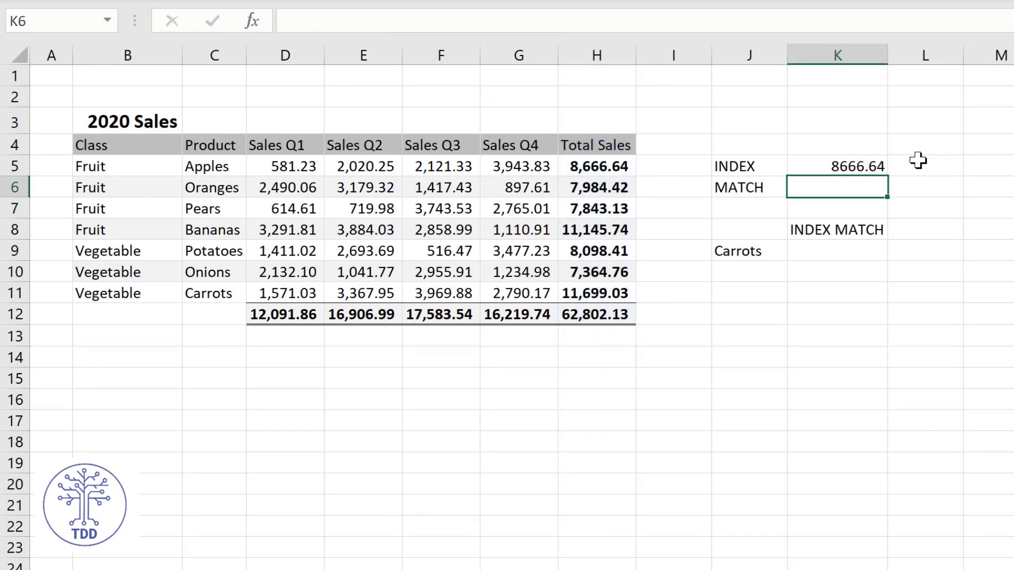
pyautogui.click(836, 164)
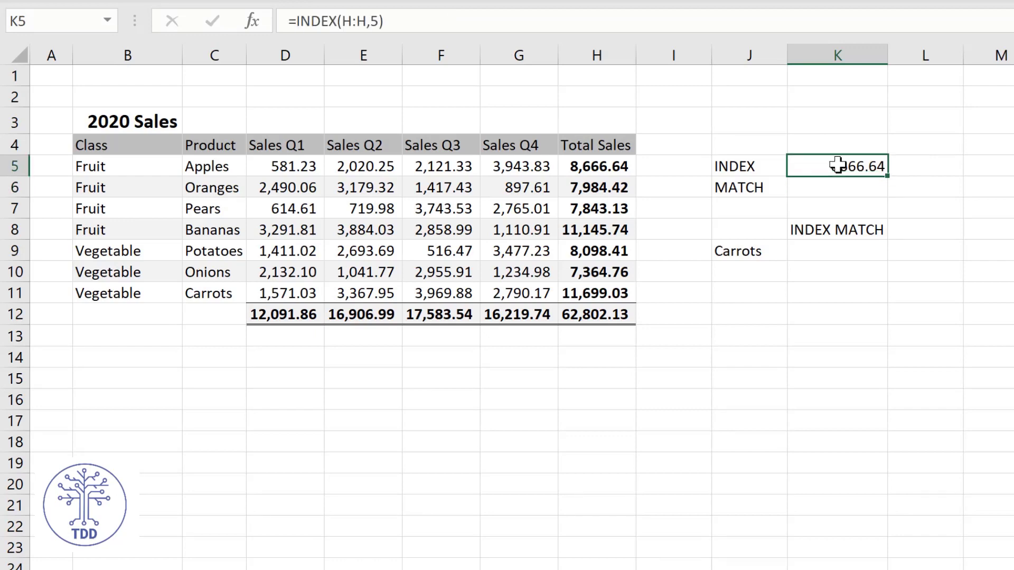
pyautogui.click(419, 22)
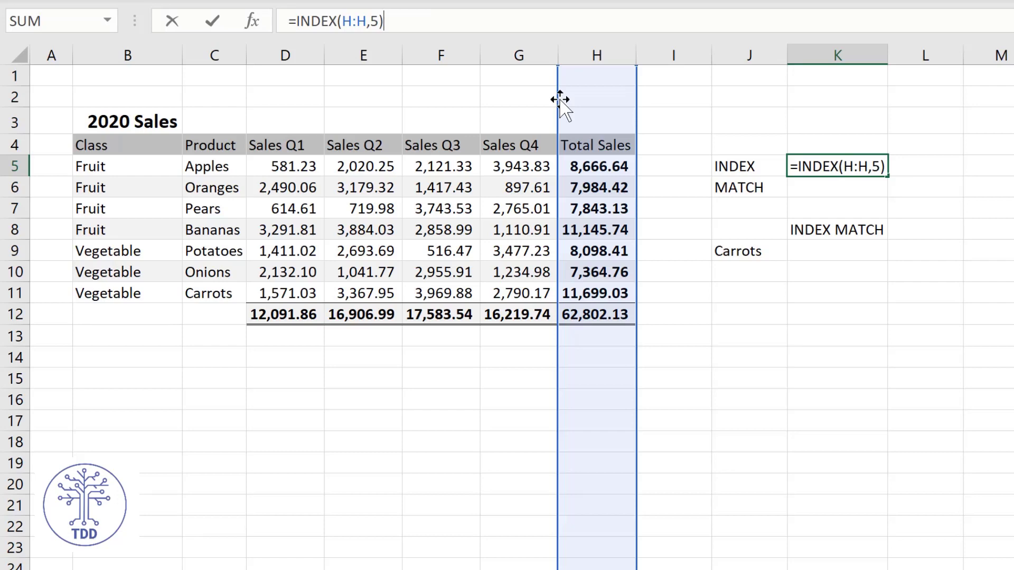
pyautogui.click(912, 132)
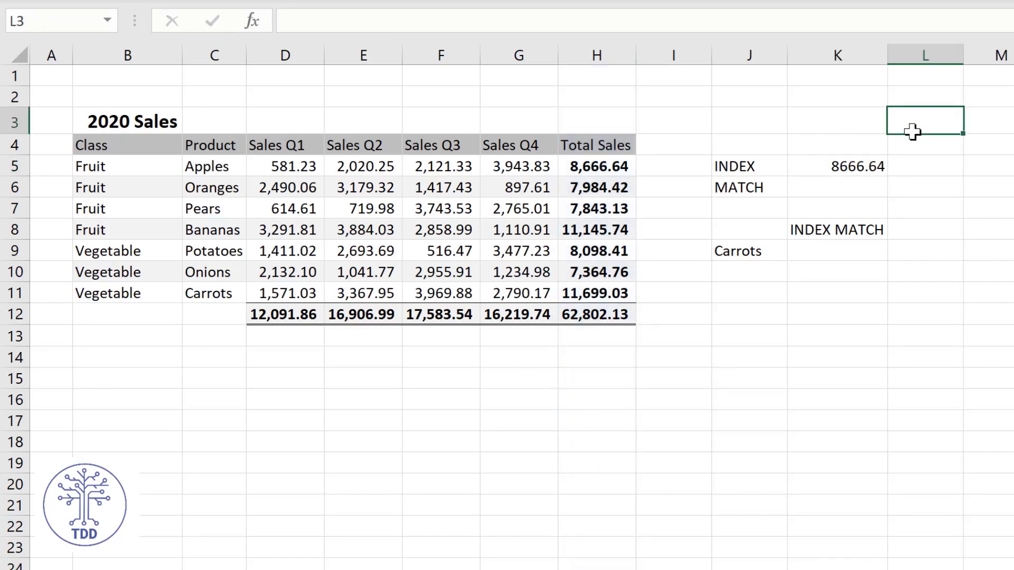
# Enter =MATCH(J9,C:C,0) in cell K6 to find the row of Carrots in the Product column by exact match.
pyautogui.click(844, 181)
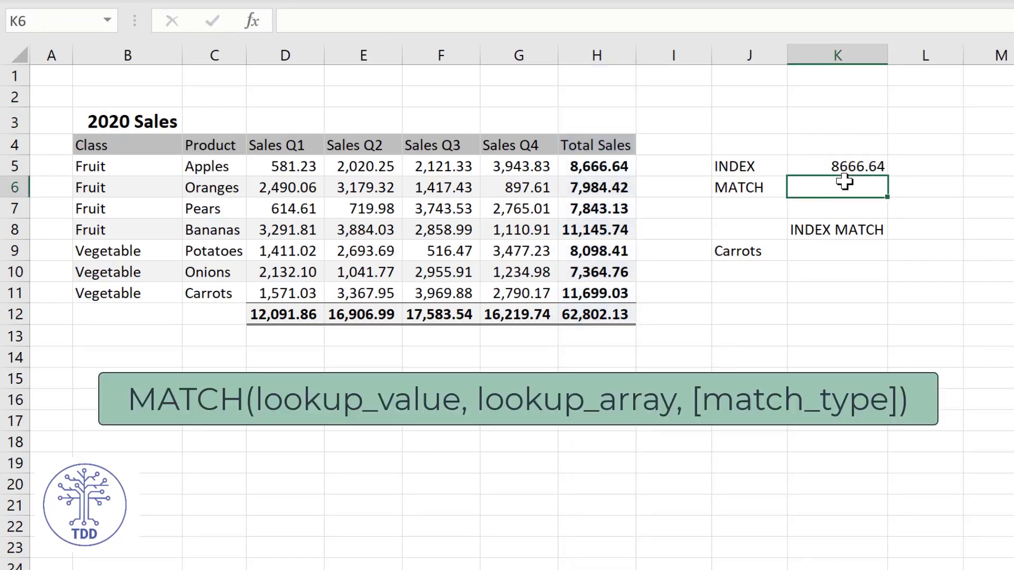
pyautogui.write('=m')
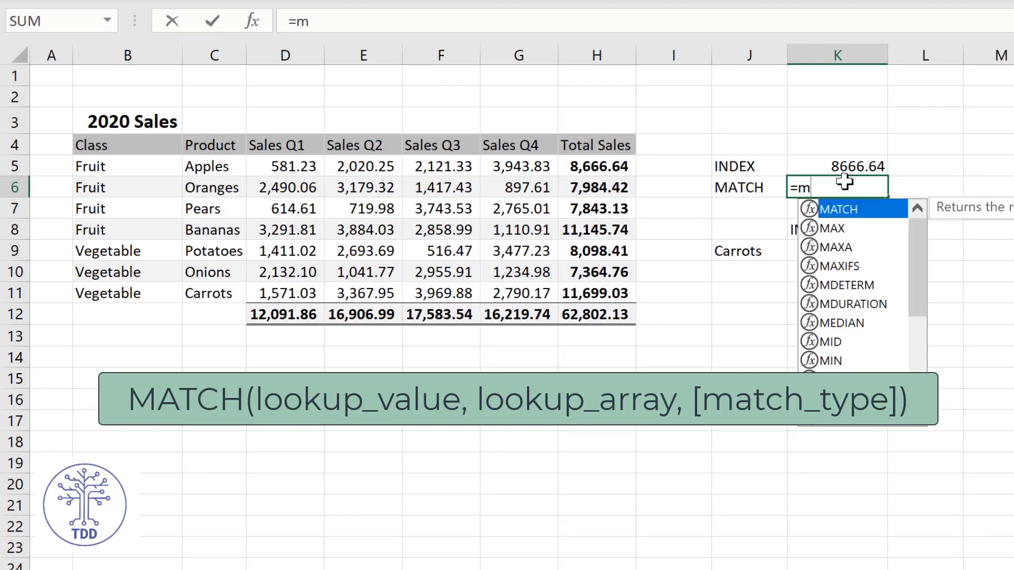
pyautogui.press('Tab')
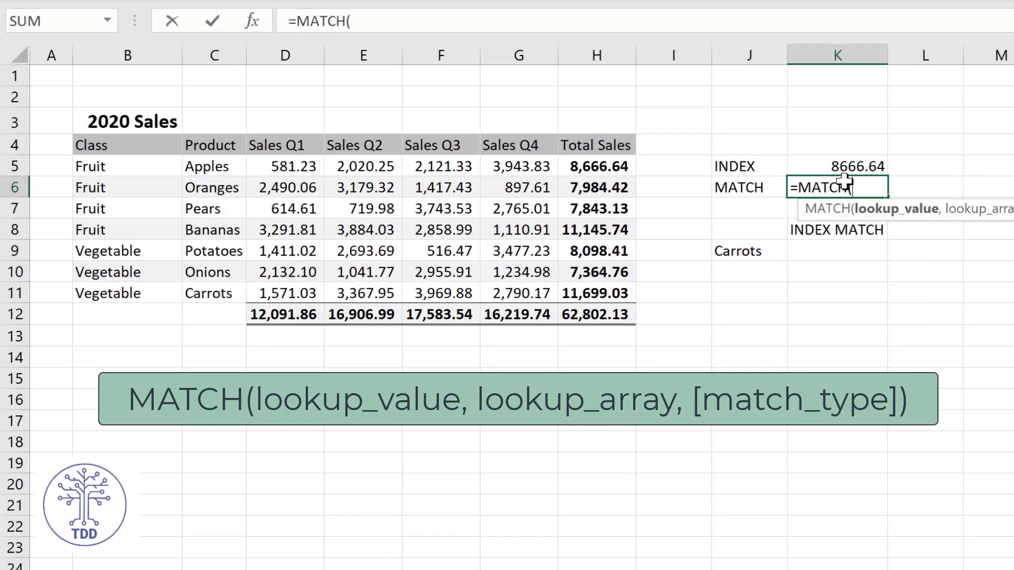
pyautogui.click(730, 251)
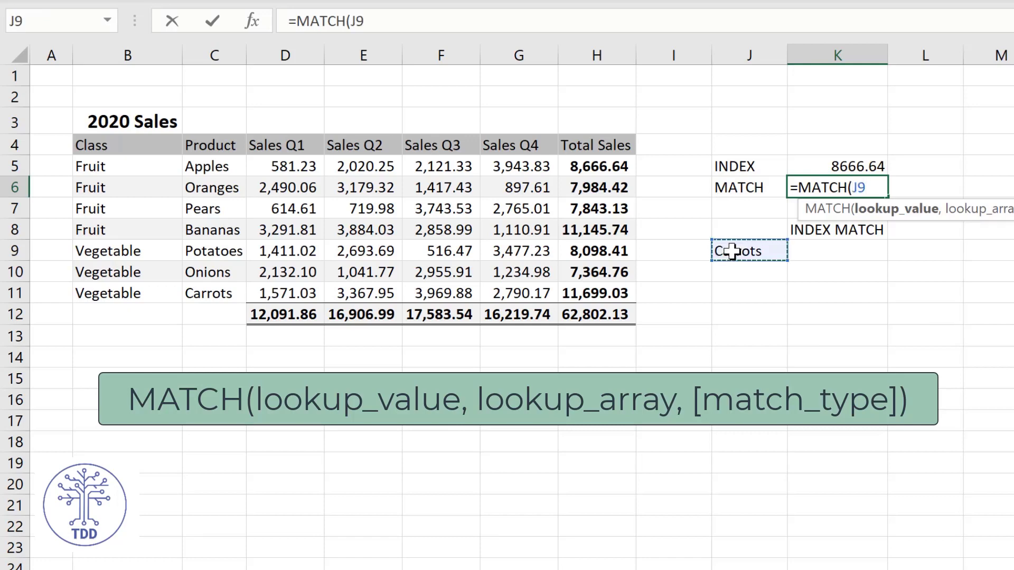
pyautogui.write(',')
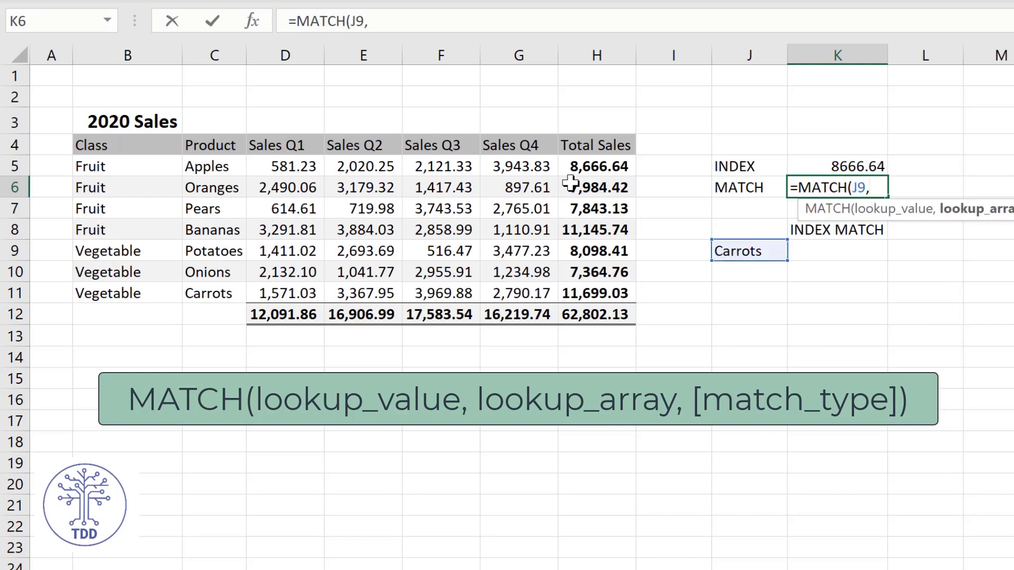
pyautogui.click(214, 53)
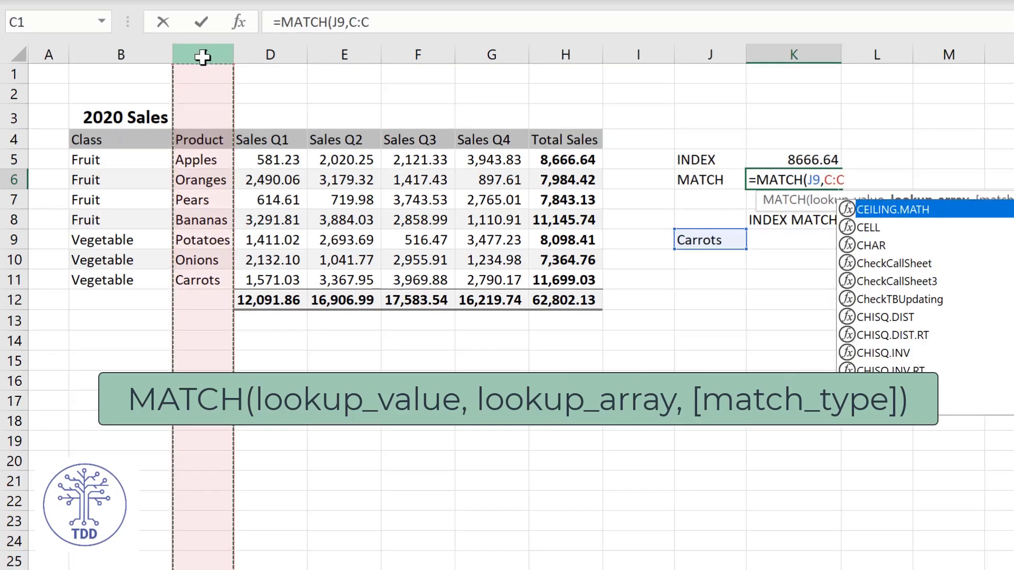
pyautogui.write(',')
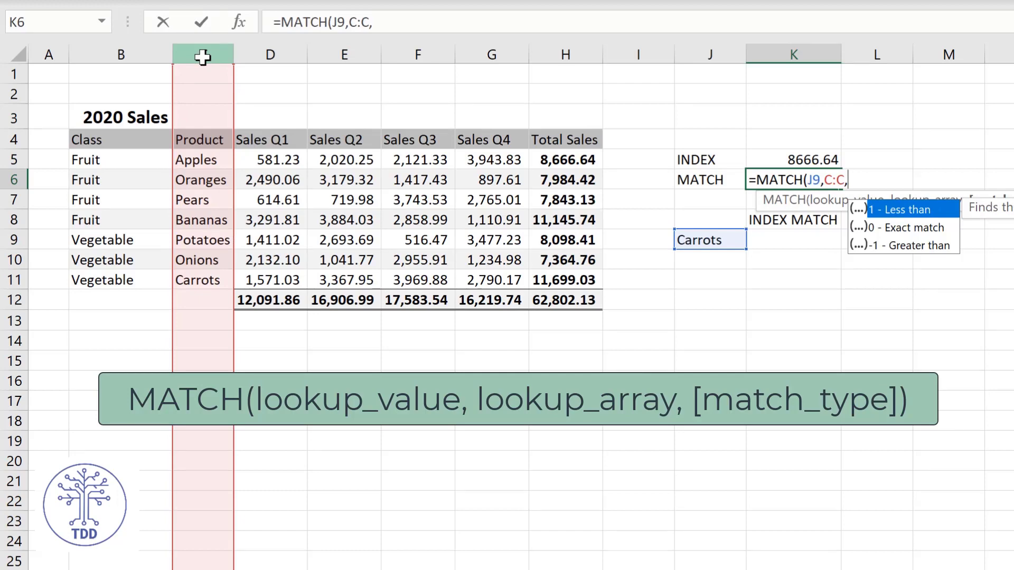
pyautogui.write('0)')
pyautogui.press('Return')
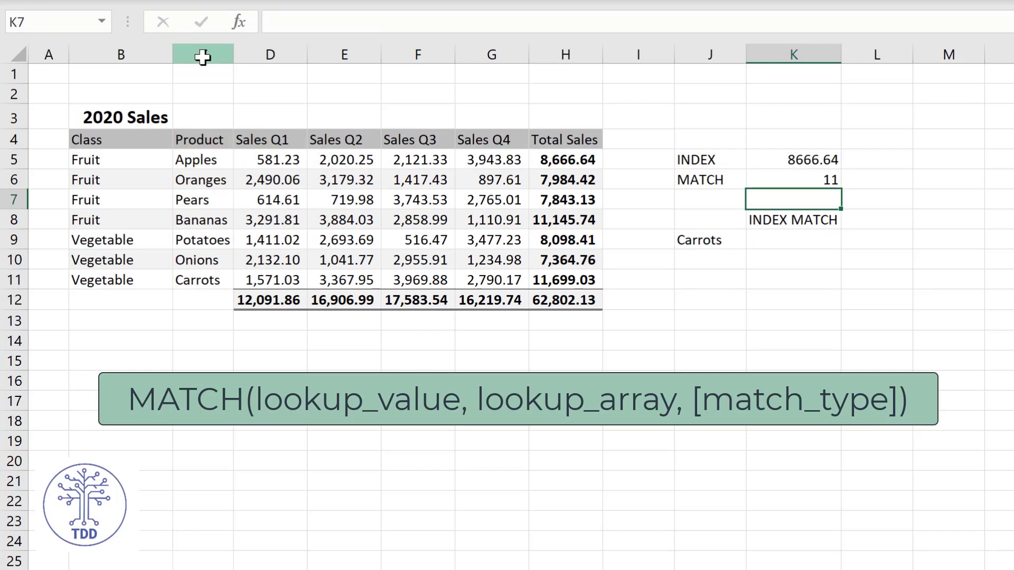
pyautogui.click(814, 181)
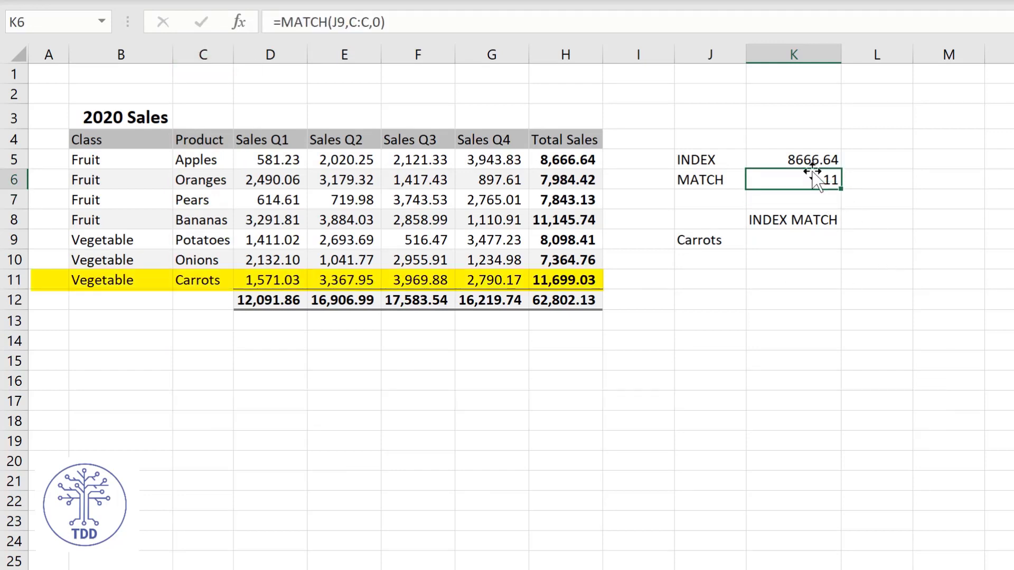
# Change the row number of the INDEX formula in K5 to 11 and check the result against the Carrots total in H11.
pyautogui.click(808, 155)
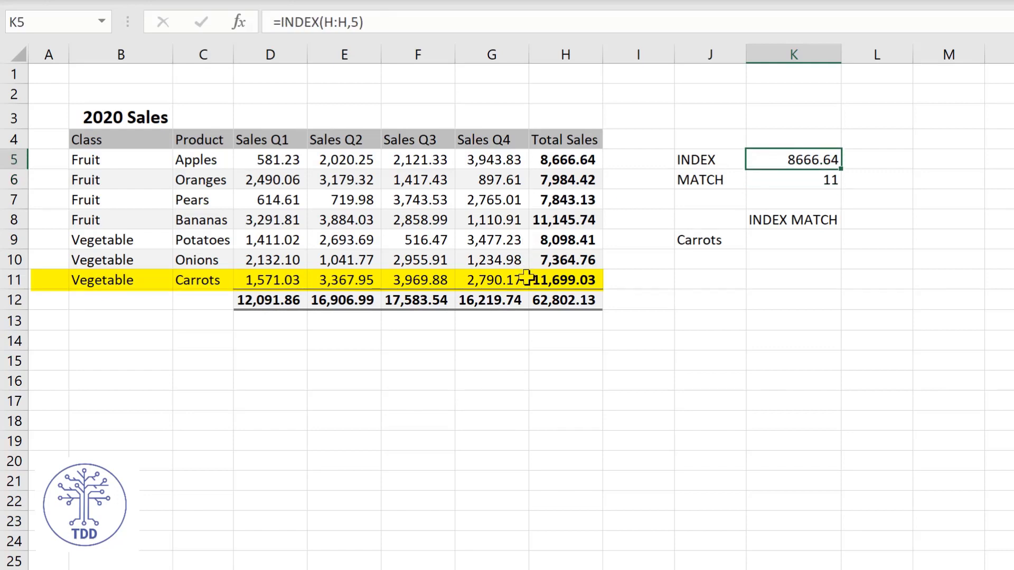
pyautogui.click(882, 193)
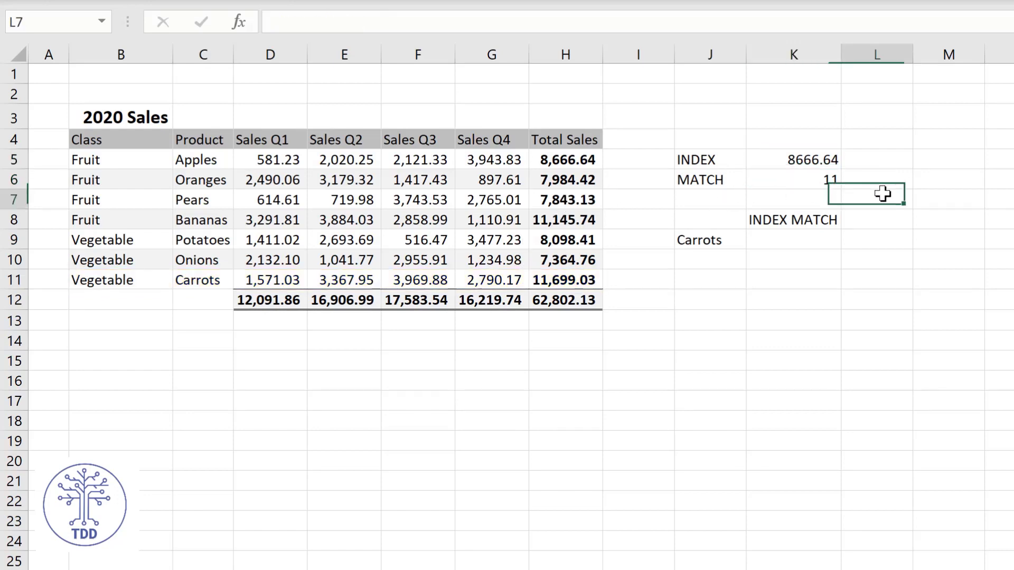
pyautogui.click(806, 164)
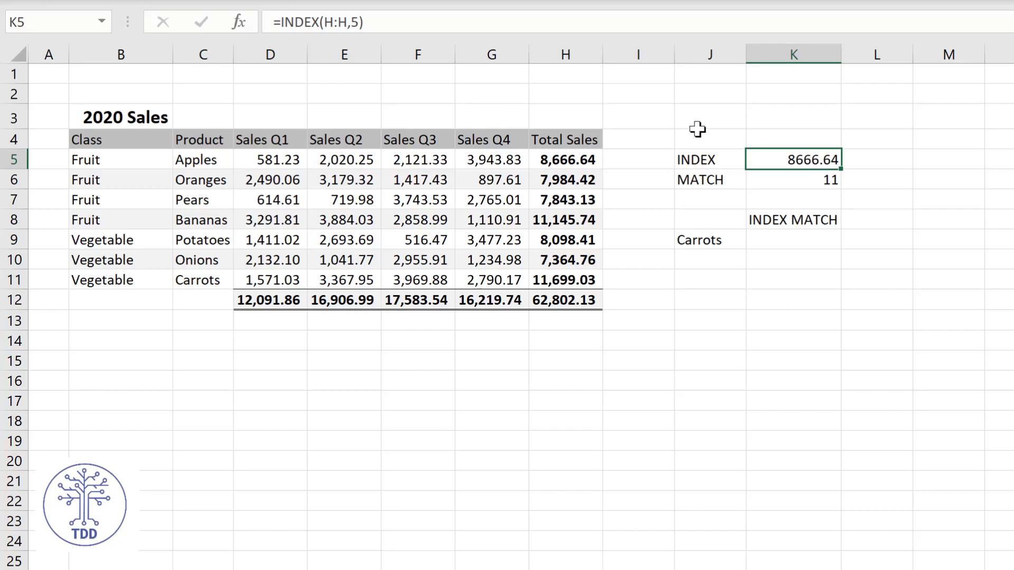
pyautogui.click(351, 22)
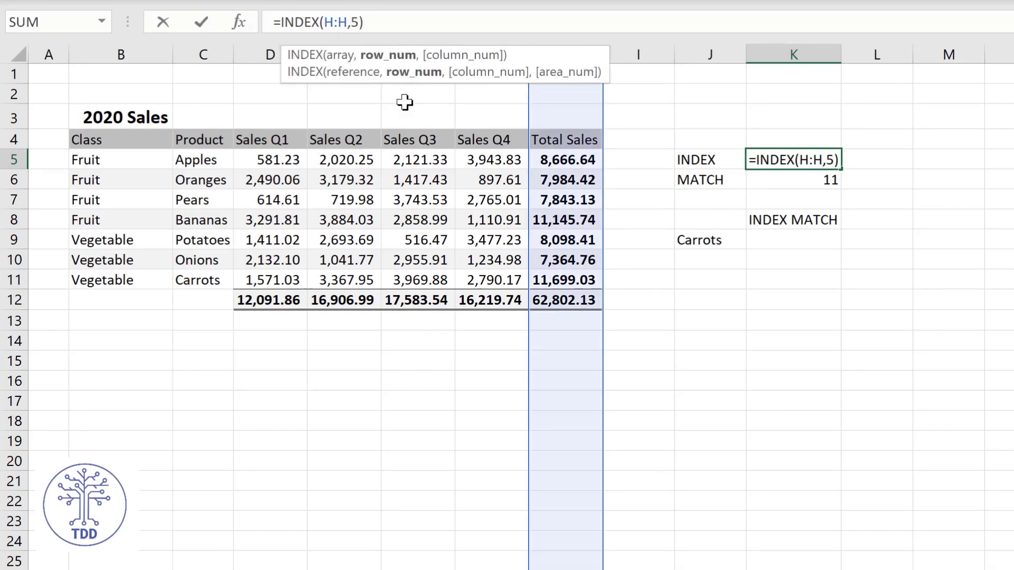
pyautogui.write('11')
pyautogui.press('Delete')
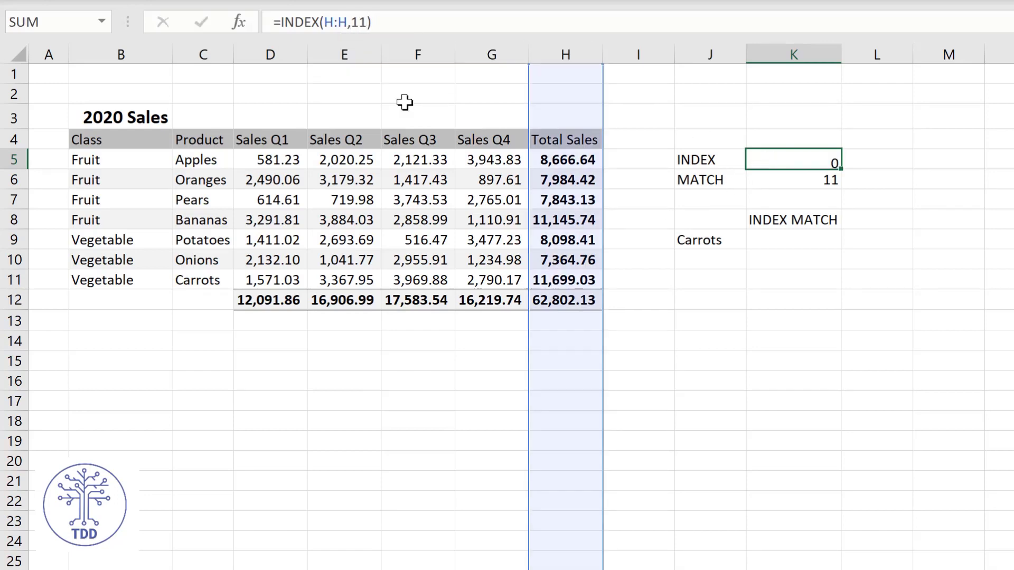
pyautogui.press('Return')
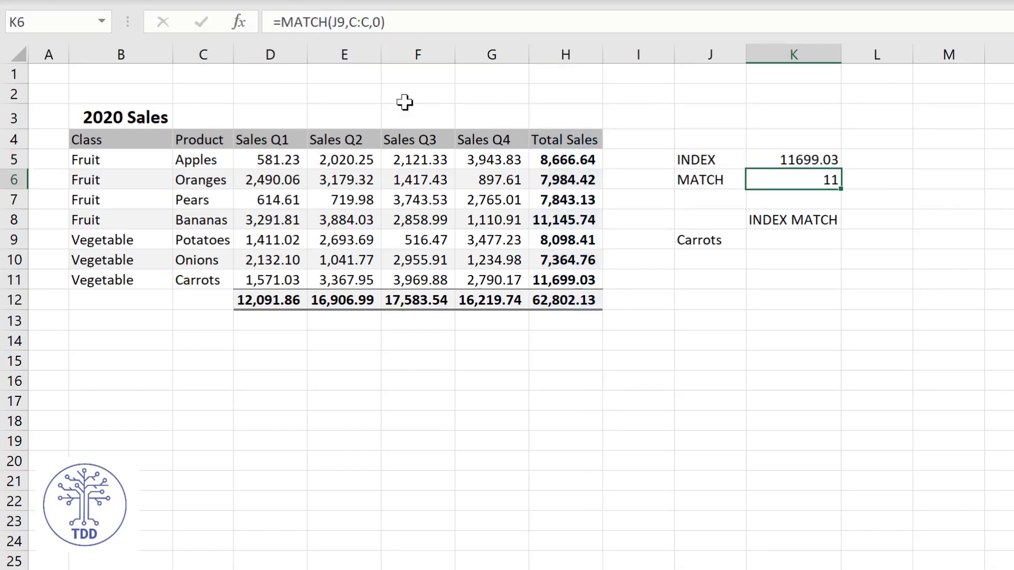
pyautogui.click(552, 279)
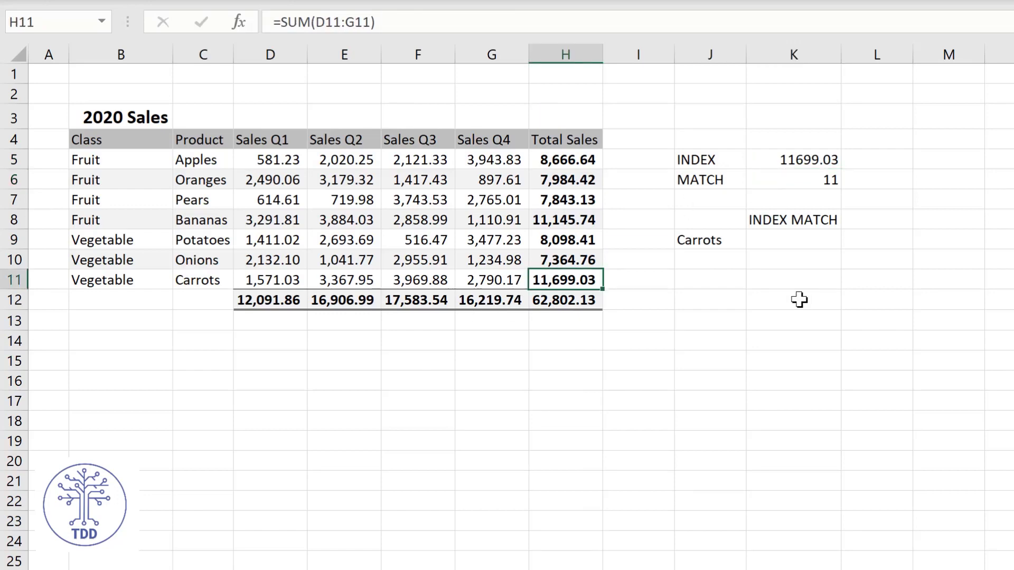
# Enter =MATCH(J9,C:C,0) in cell K9, below the INDEX MATCH heading.
pyautogui.click(808, 234)
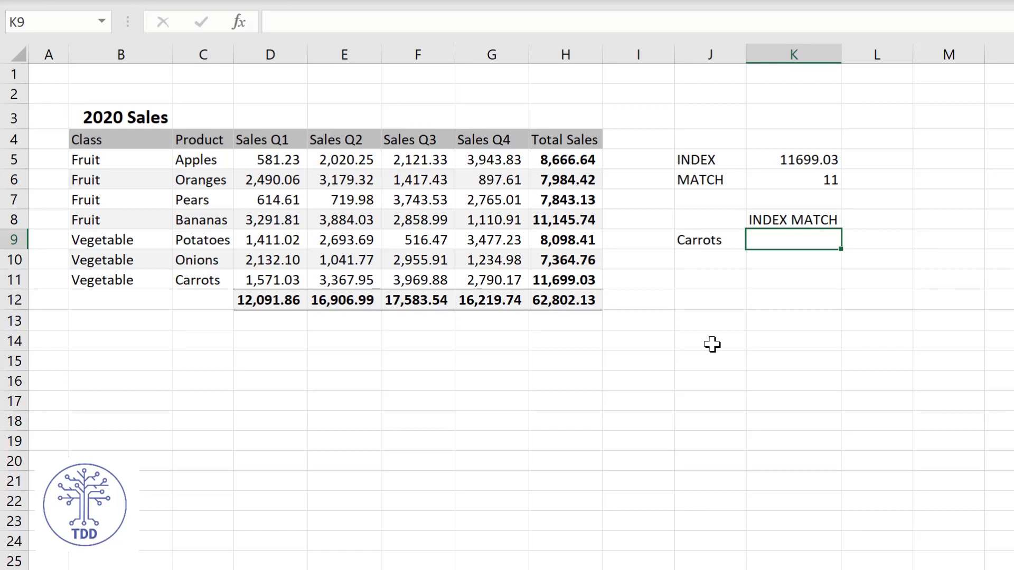
pyautogui.write('=m')
pyautogui.press('Tab')
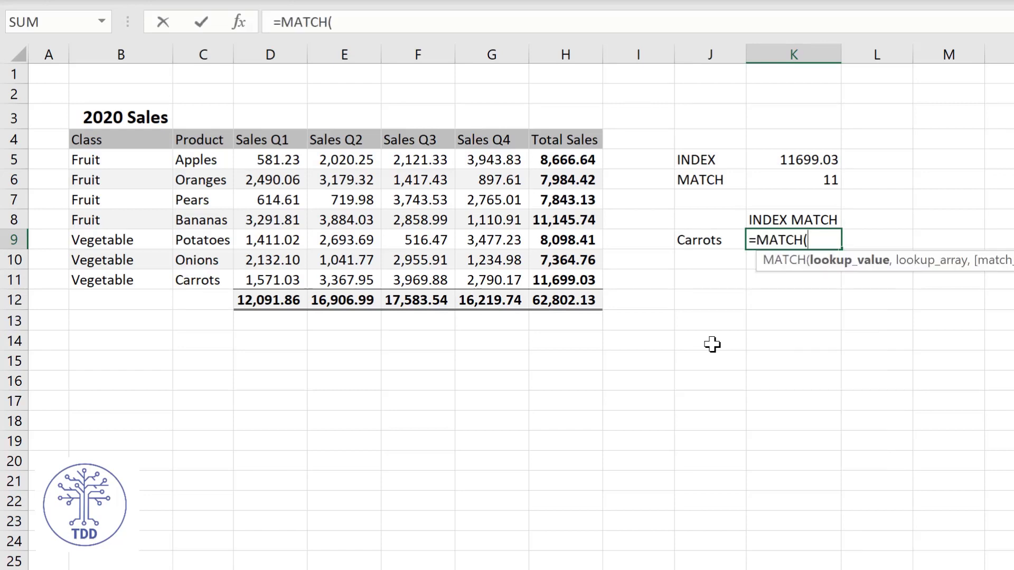
pyautogui.click(717, 238)
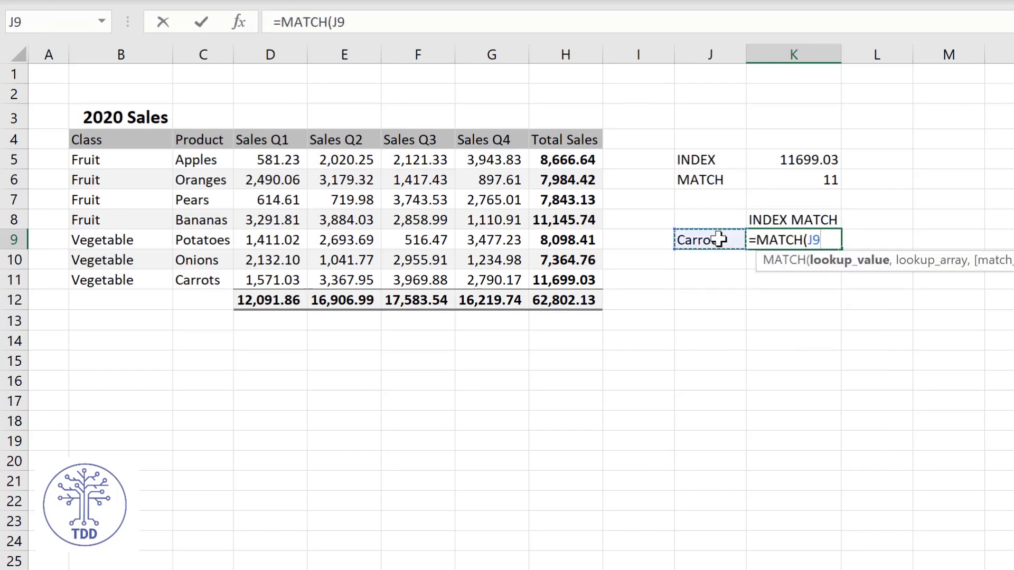
pyautogui.write(',')
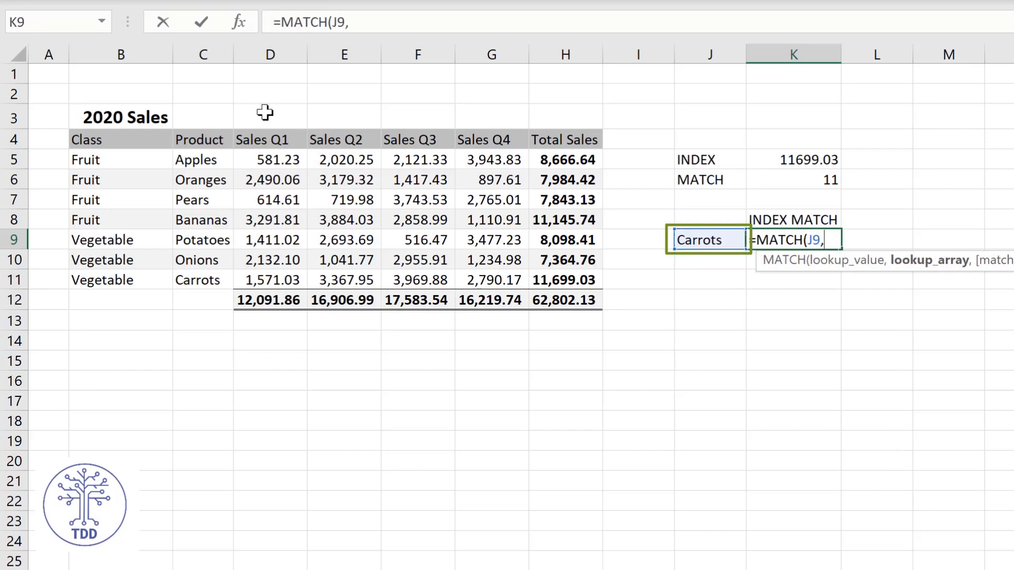
pyautogui.click(201, 56)
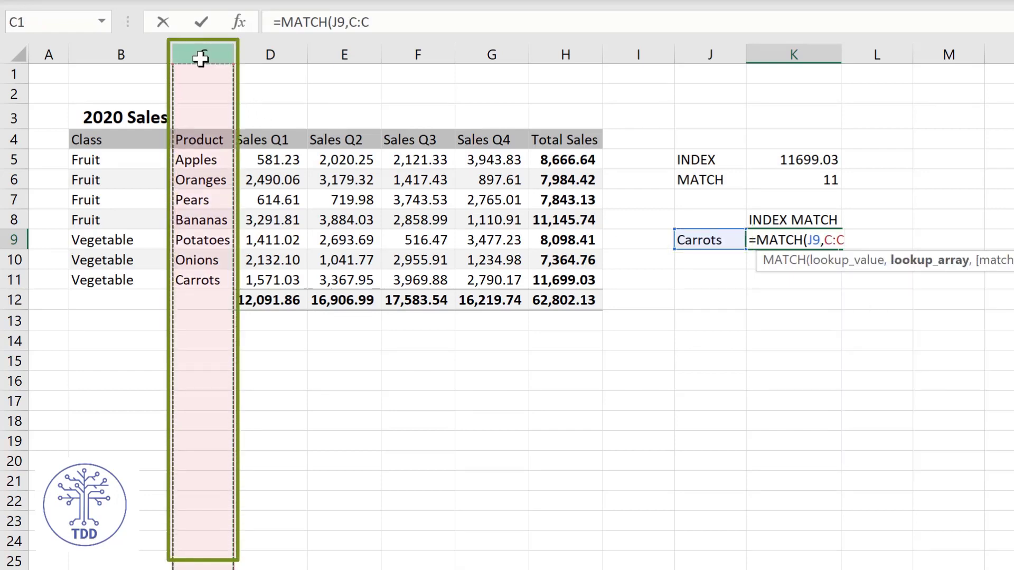
pyautogui.write(',0)')
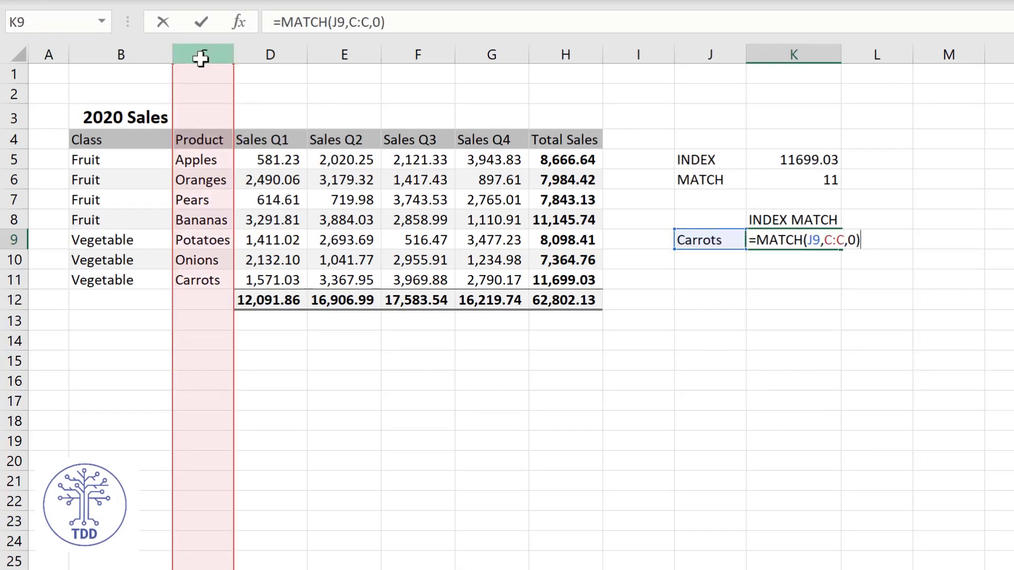
pyautogui.press('Return')
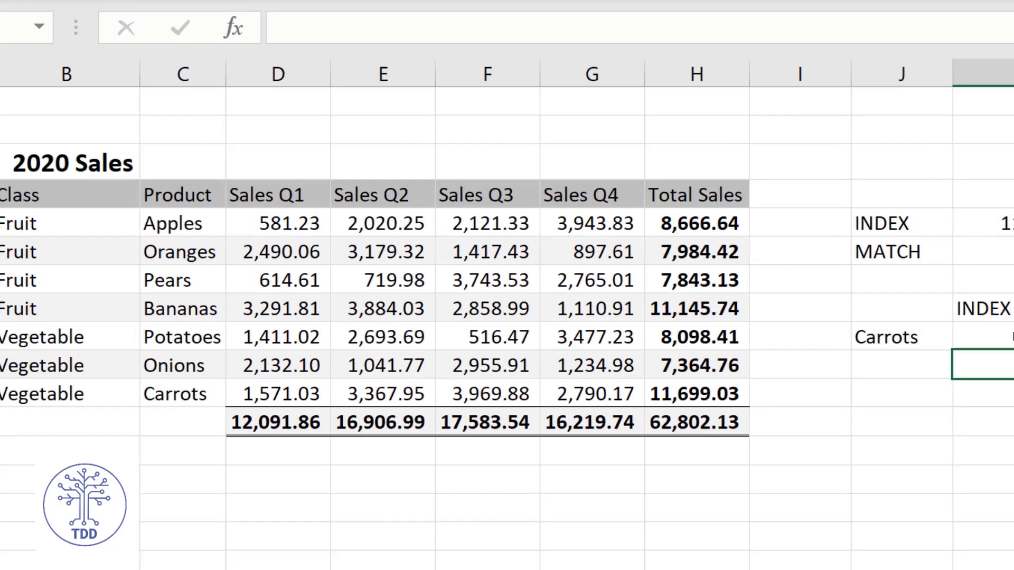
# Wrap the MATCH formula in K9 in INDEX over column H so that it reads =INDEX(H:H,MATCH(J9,C:C,0)).
pyautogui.click(794, 237)
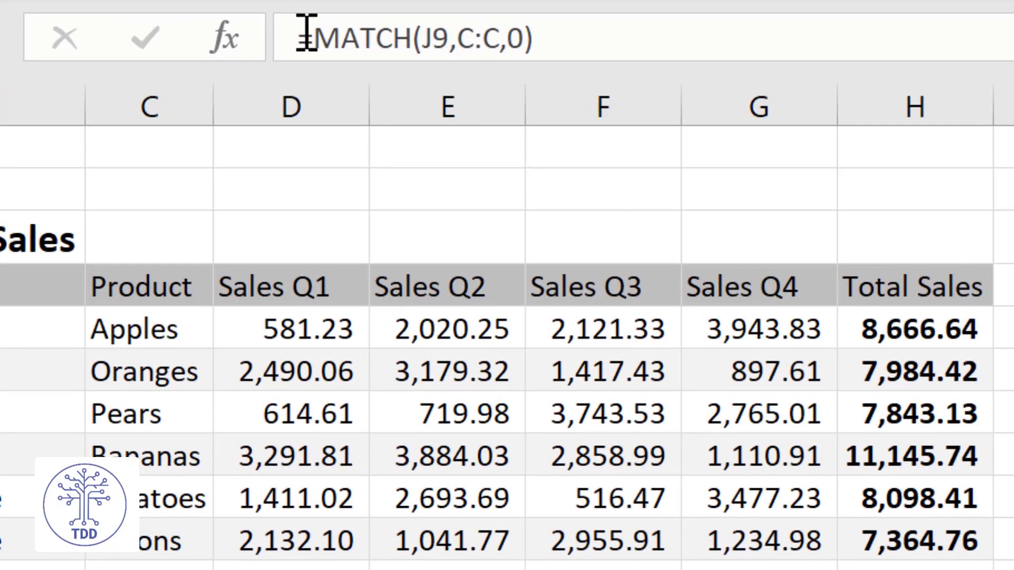
pyautogui.click(315, 37)
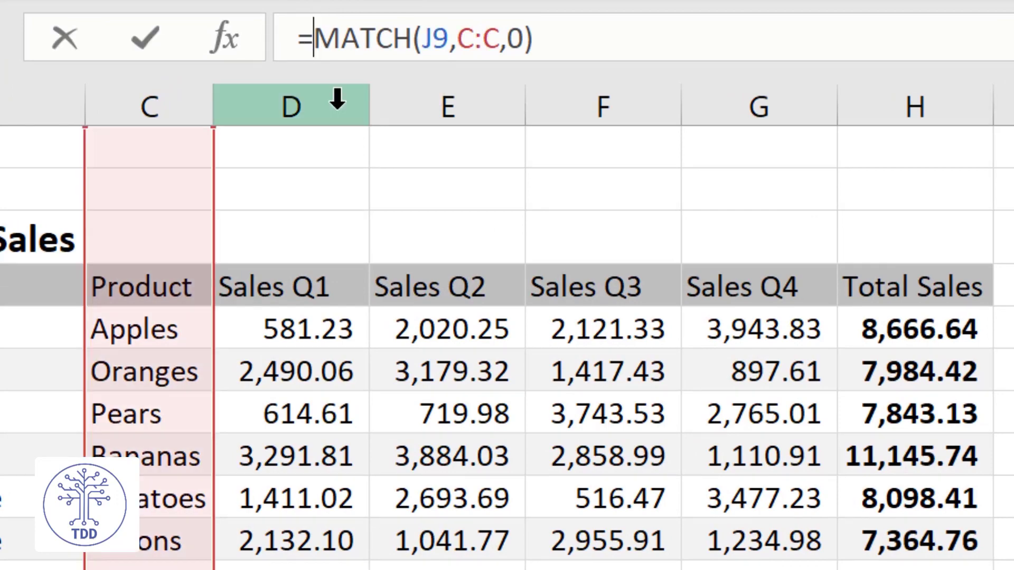
pyautogui.write('in')
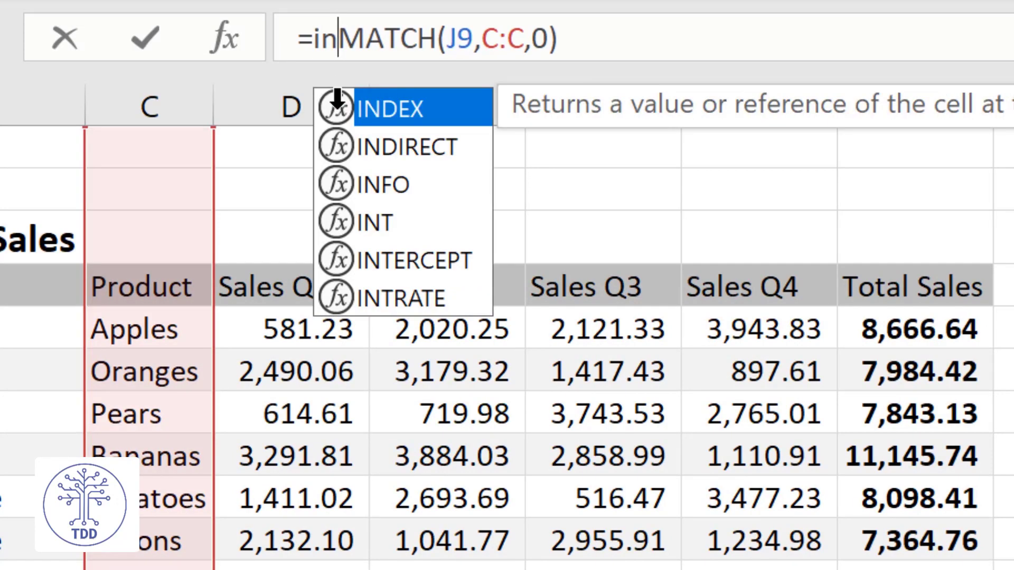
pyautogui.press('Tab')
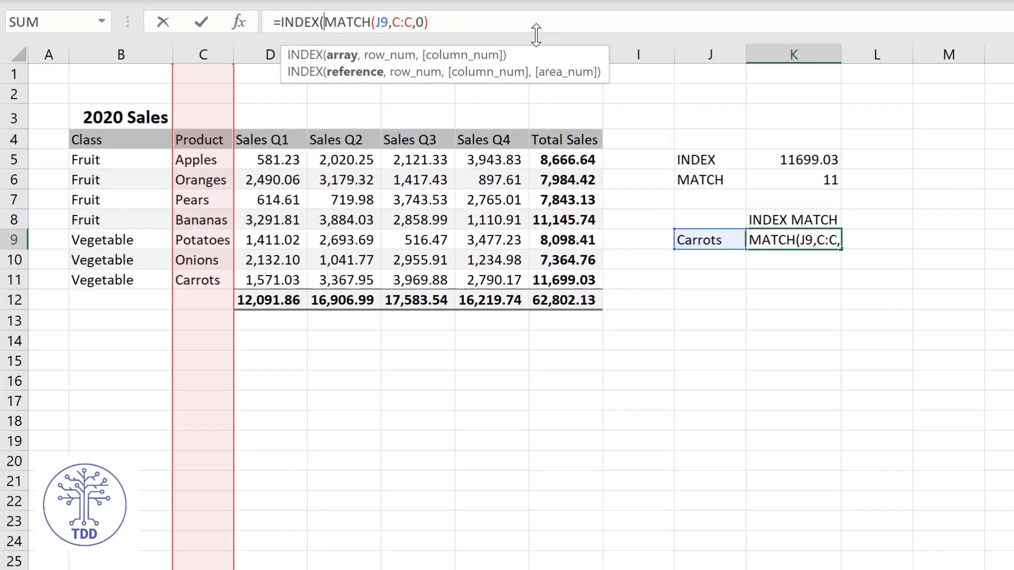
pyautogui.moveTo(554, 49); pyautogui.dragTo(470, 58)
pyautogui.click(563, 56)
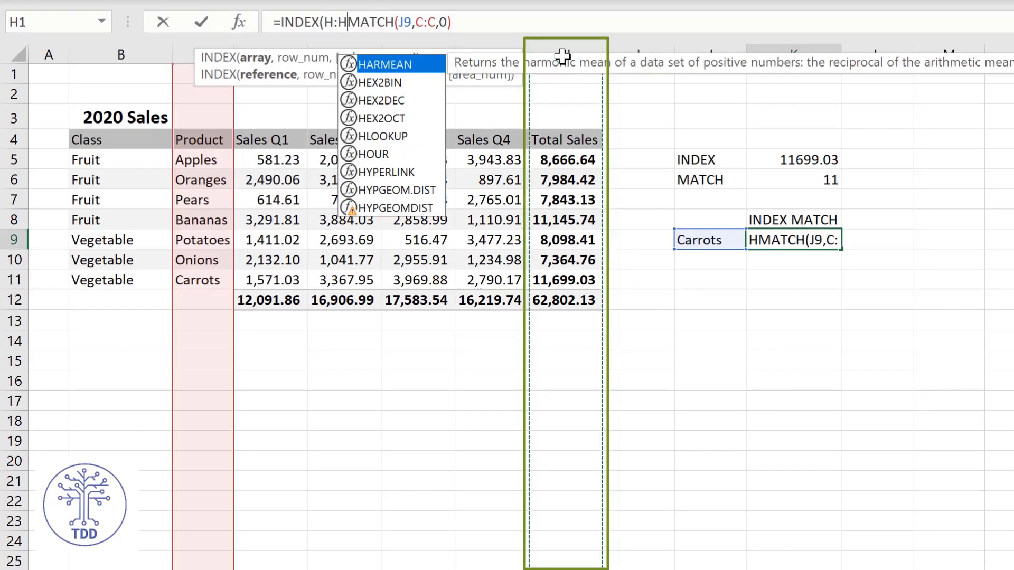
pyautogui.write(',')
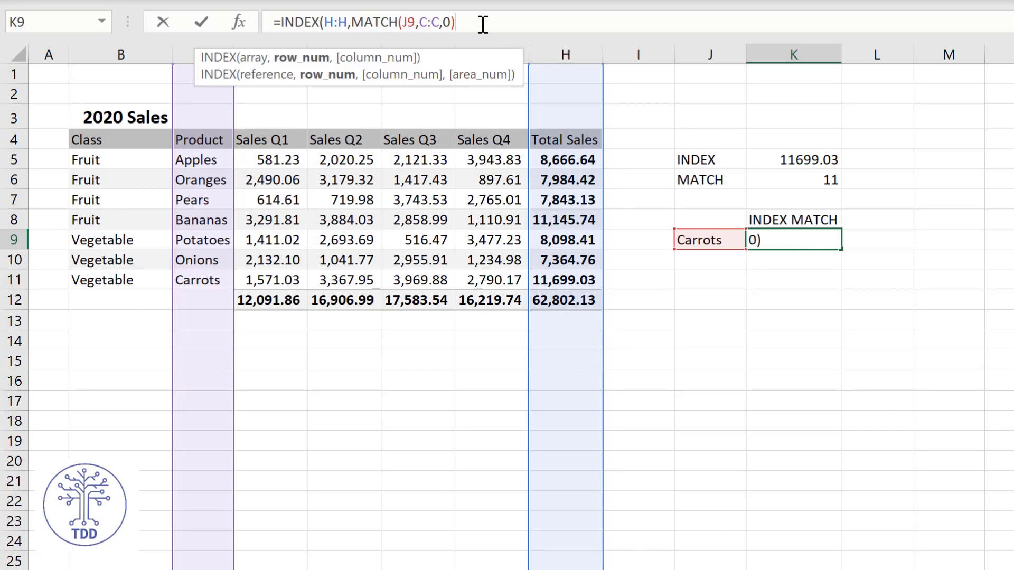
pyautogui.write(')')
pyautogui.press('Return')
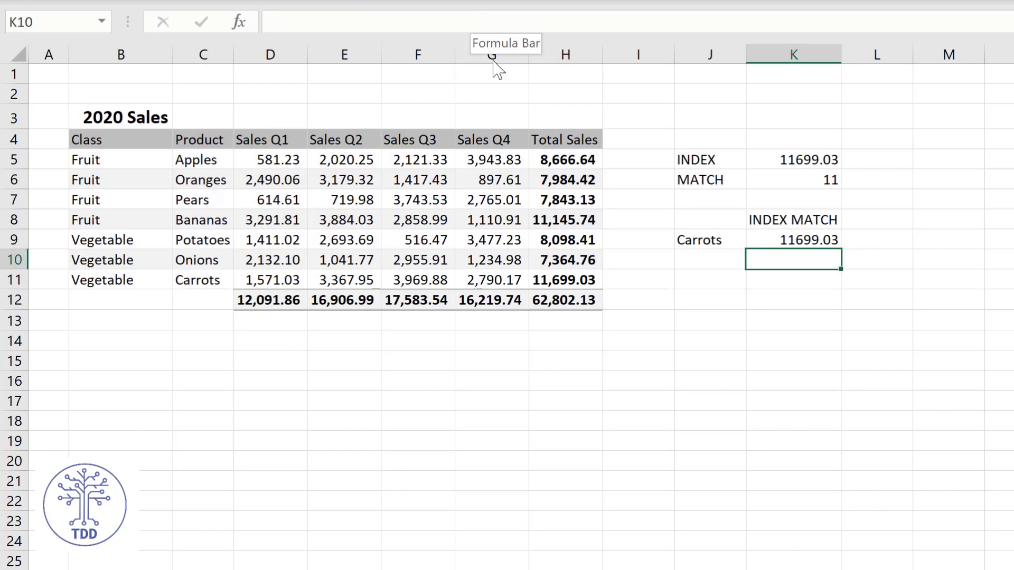
# Change the lookup product in J9 to Pears and check the combined formula's result in K9.
pyautogui.click(792, 241)
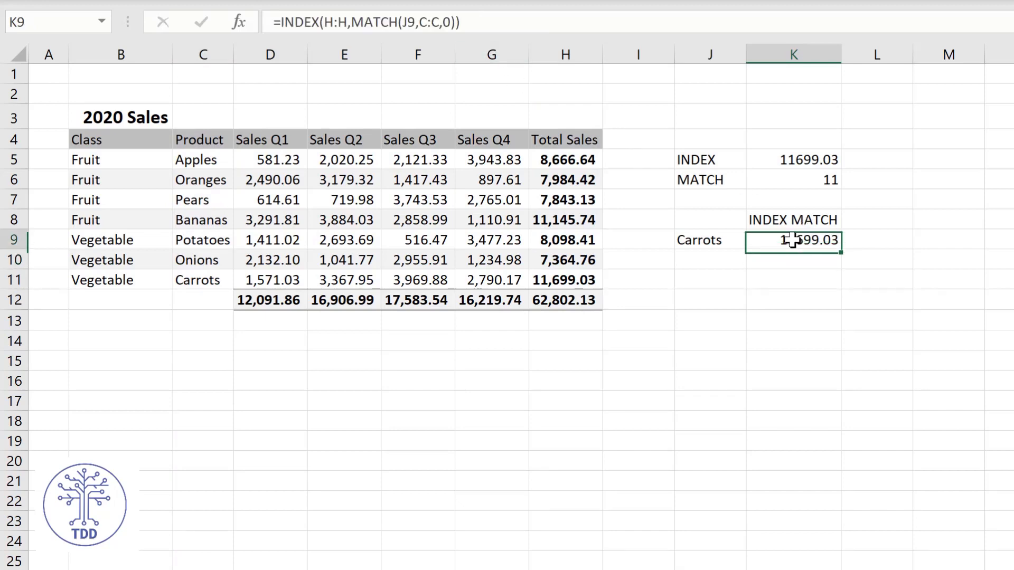
pyautogui.click(720, 242)
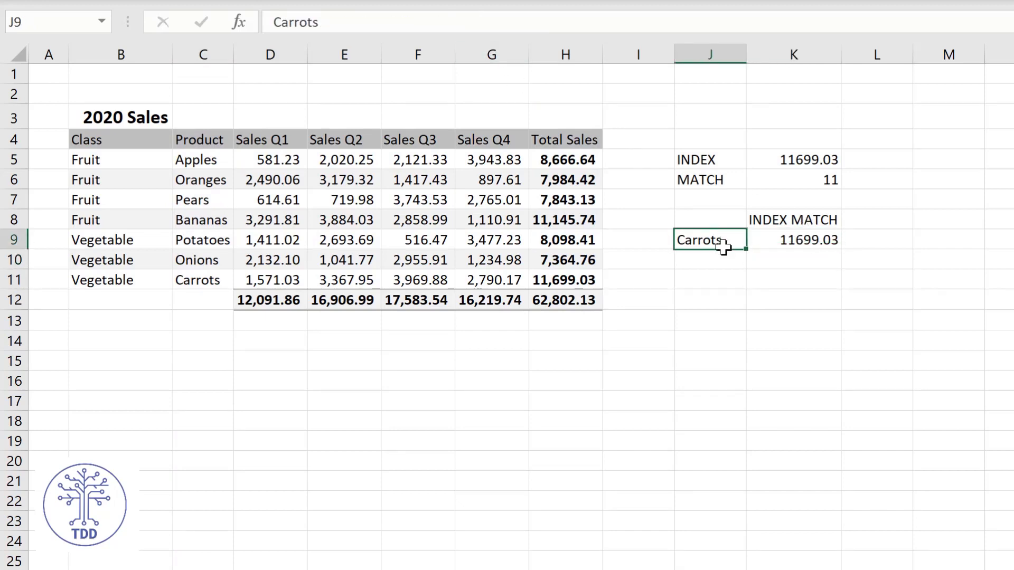
pyautogui.write('Pears')
pyautogui.hotkey('ctrl', 'Return')
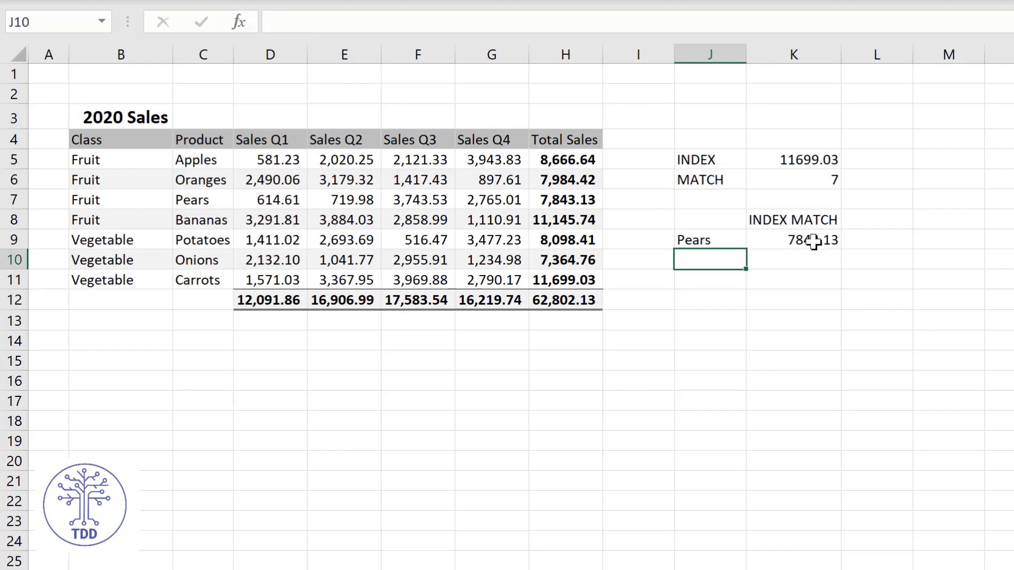
pyautogui.click(813, 242)
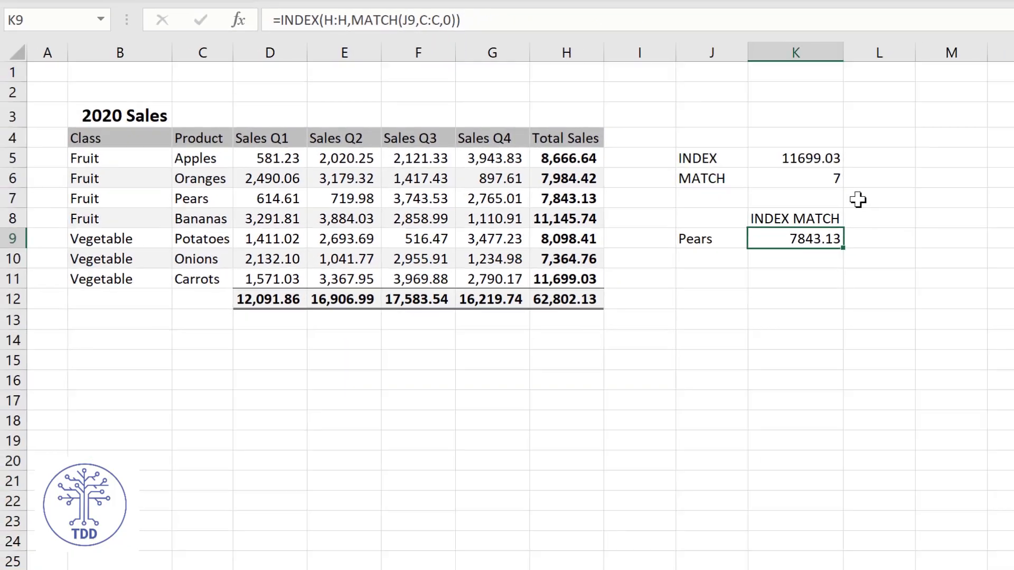
pyautogui.click(857, 200)
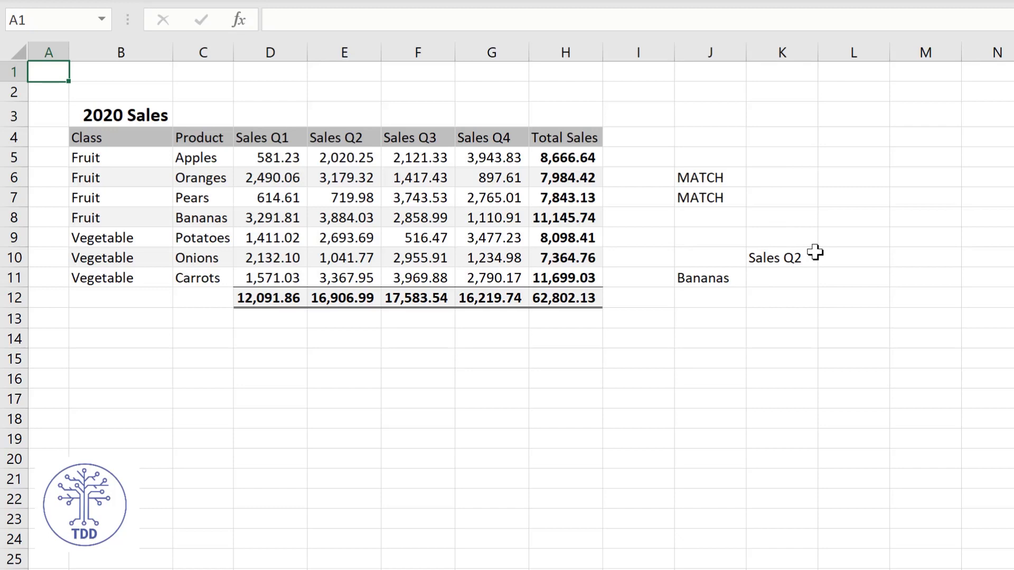
# Enter =MATCH(J11,C:C,0) in K6 to find the row of Bananas in the Product column by exact match.
pyautogui.click(767, 177)
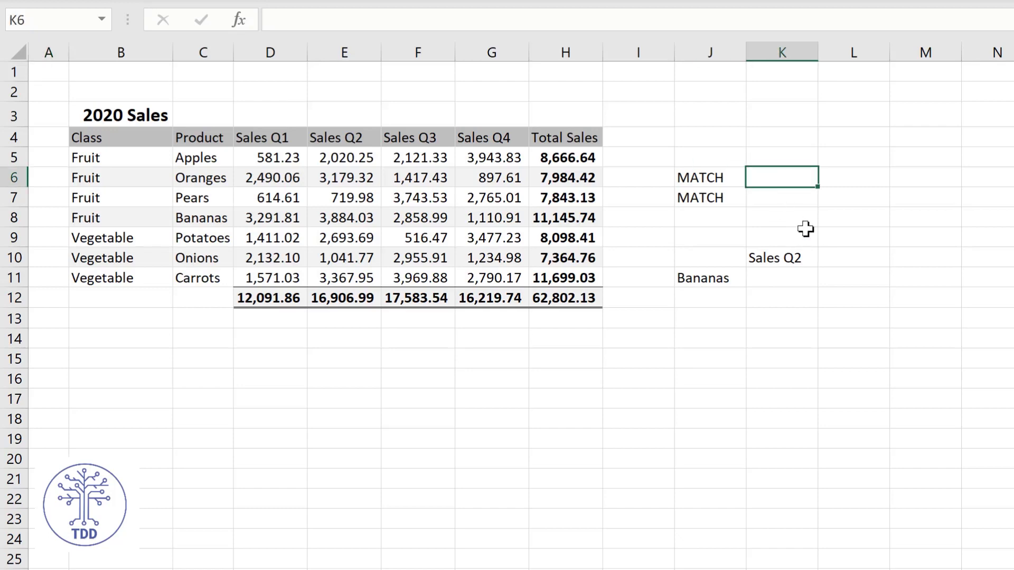
pyautogui.write('=ma')
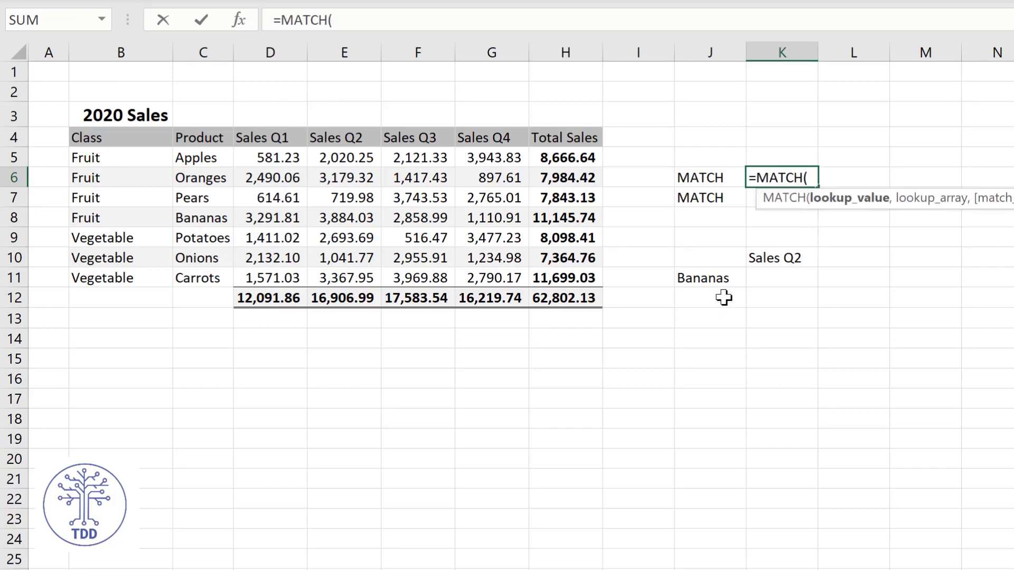
pyautogui.click(722, 278)
pyautogui.write(',')
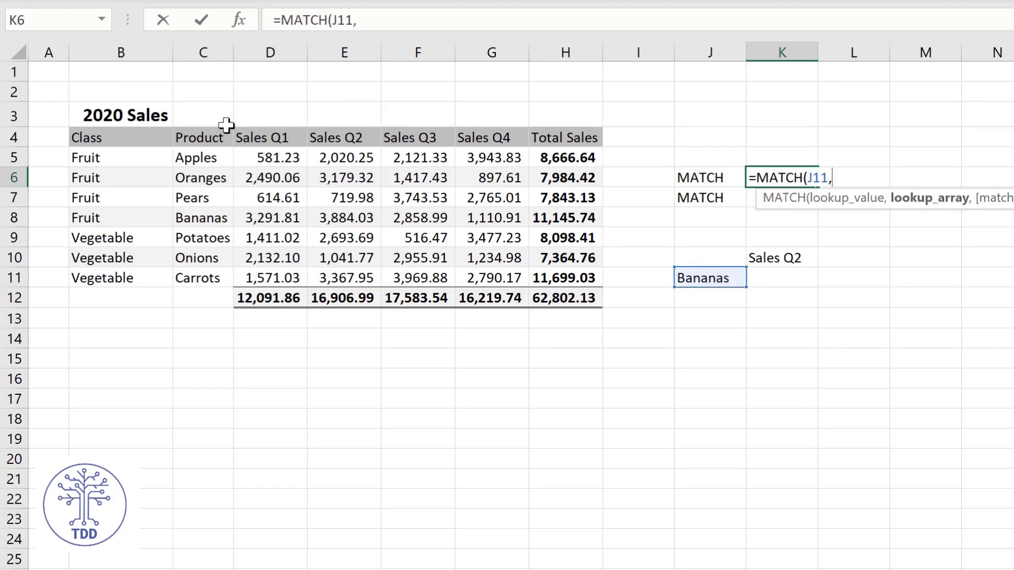
pyautogui.click(205, 52)
pyautogui.write(',')
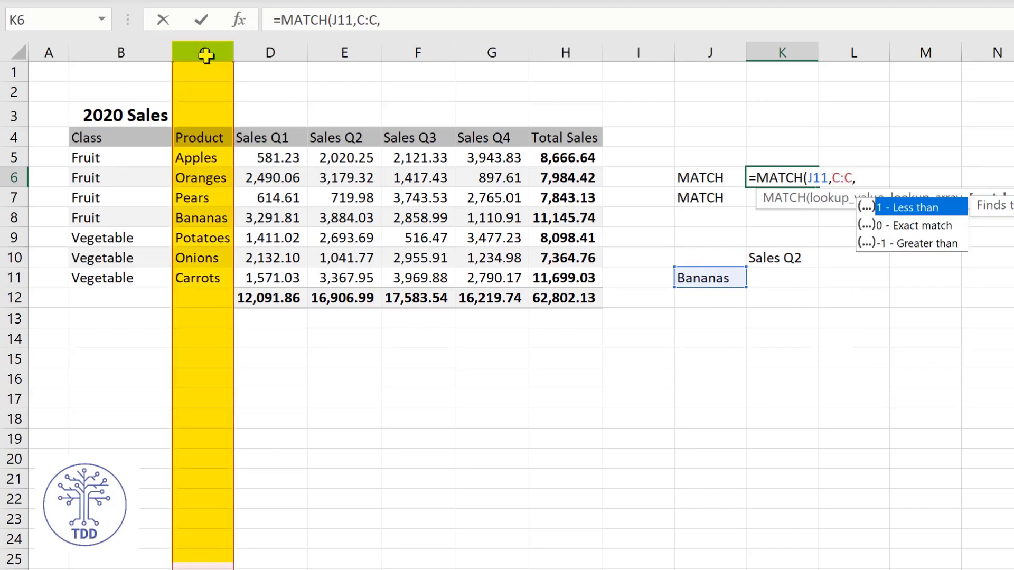
pyautogui.write('0)')
pyautogui.press('Return')
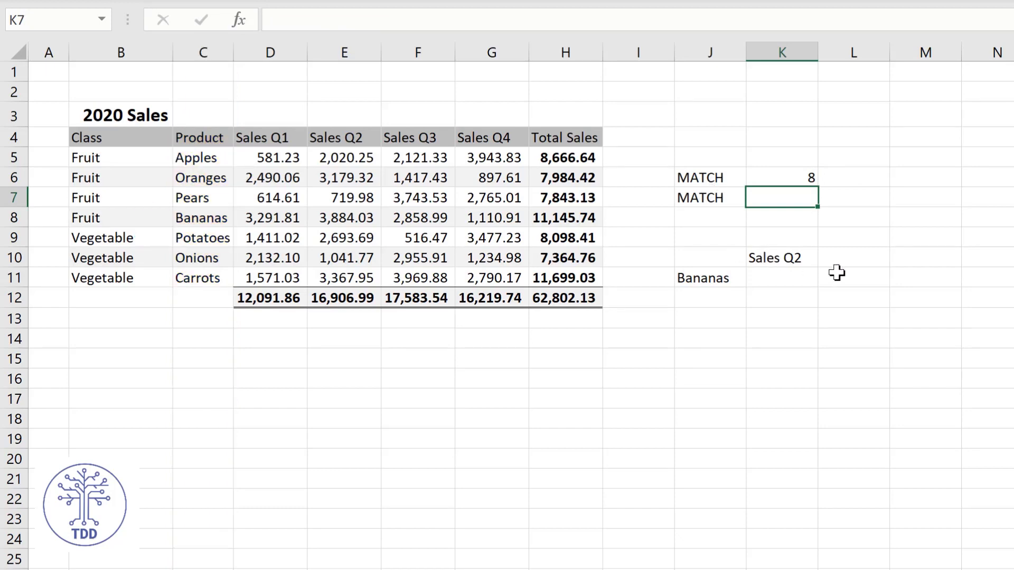
# Enter a MATCH formula in K7 that looks up K10 (Sales Q2) in header row 4:4 to find its column number.
pyautogui.write('=m')
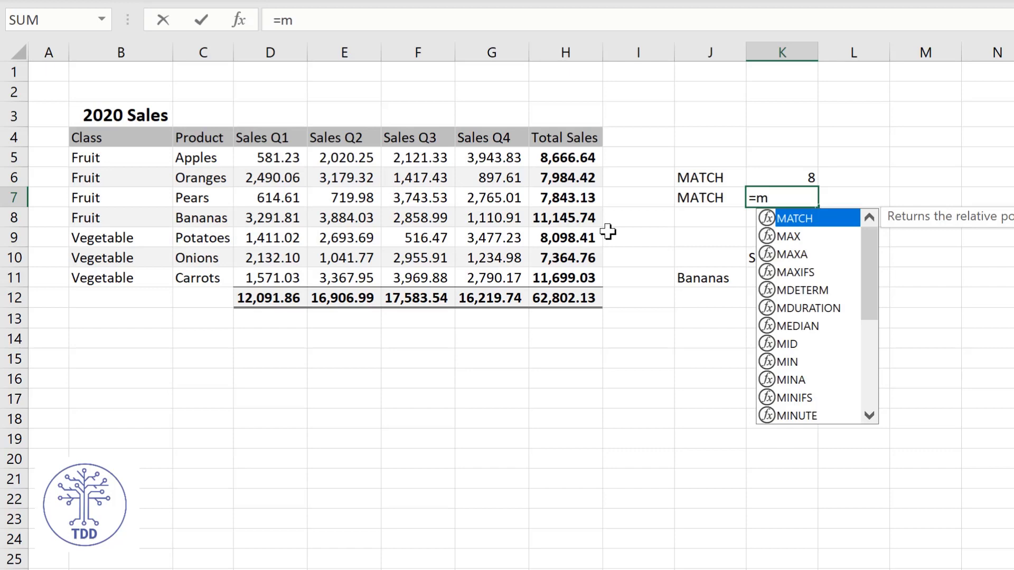
pyautogui.press('Tab')
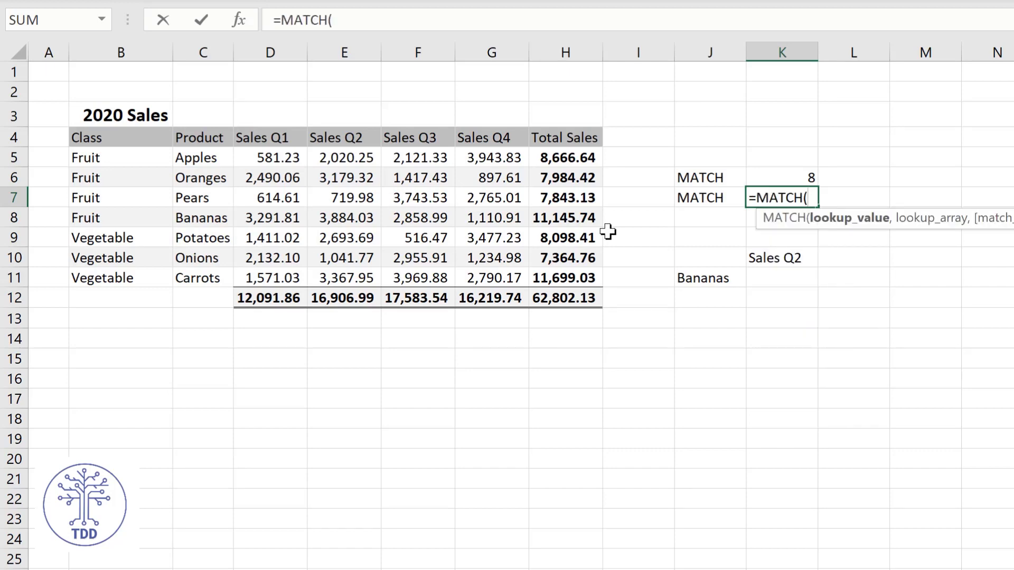
pyautogui.click(787, 258)
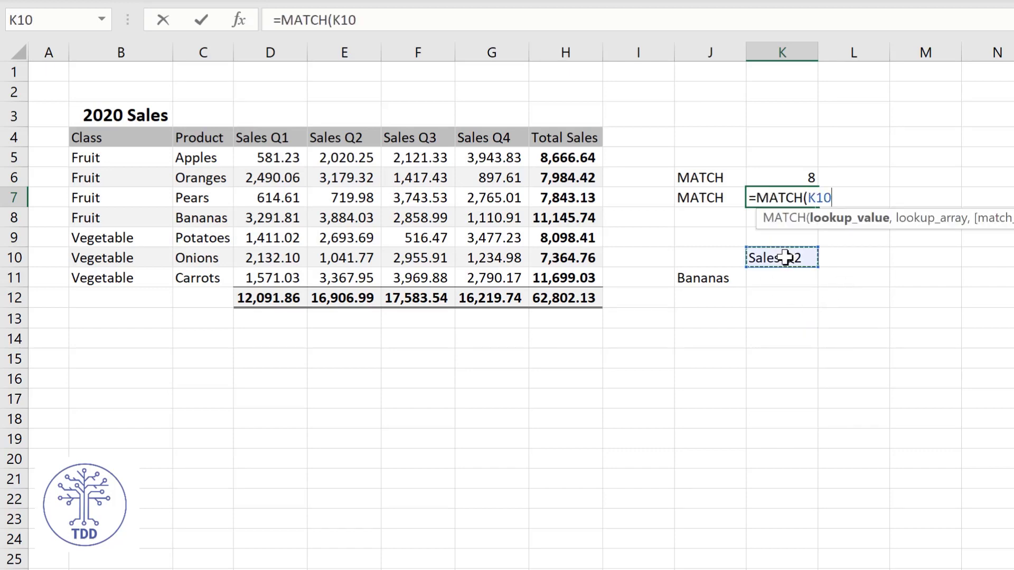
pyautogui.write(',')
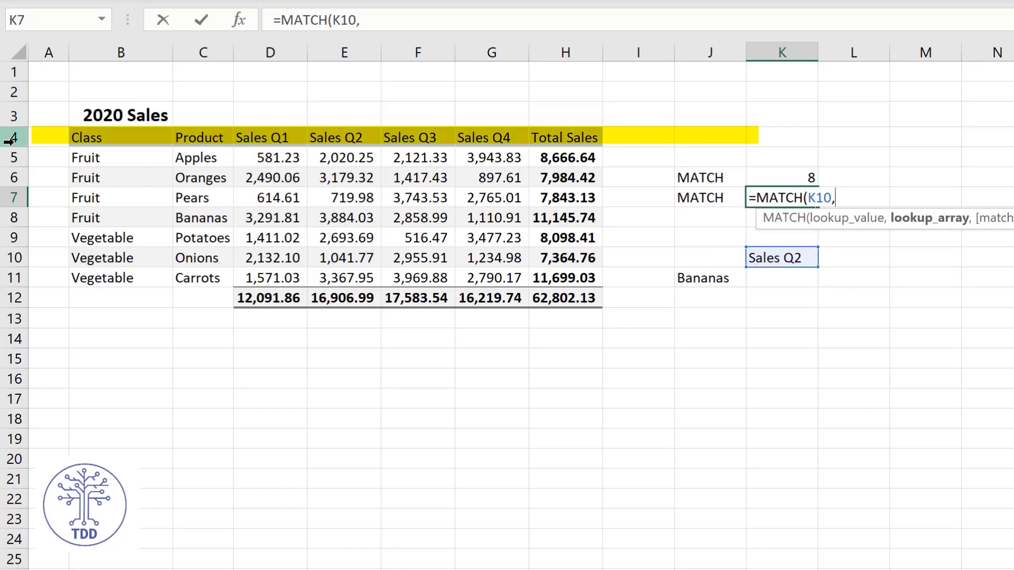
pyautogui.click(12, 136)
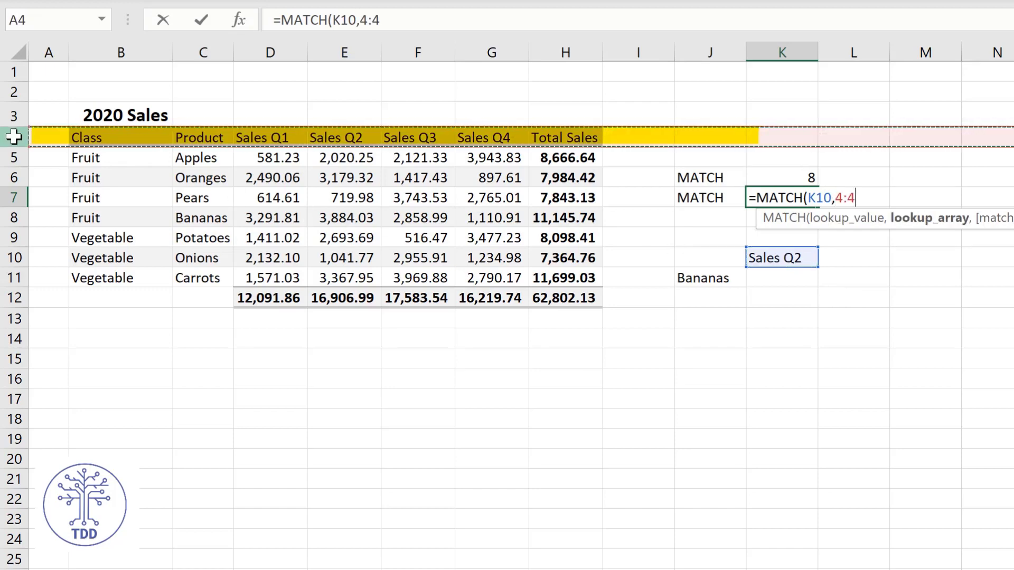
pyautogui.write(')')
pyautogui.press('Return')
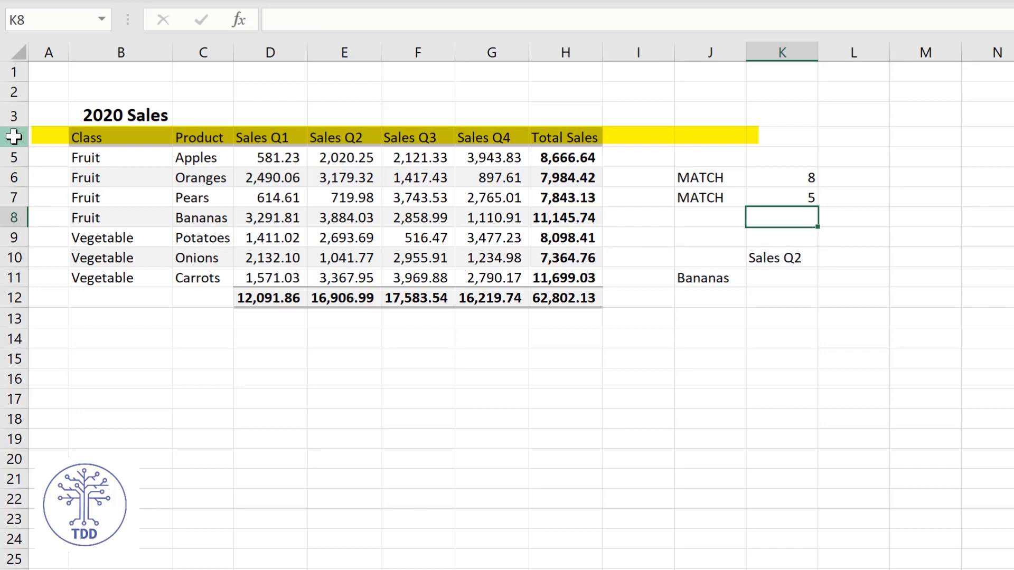
# Start an INDEX formula in K11, beside Bananas and below Sales Q2, with columns B:H as the array.
pyautogui.click(791, 258)
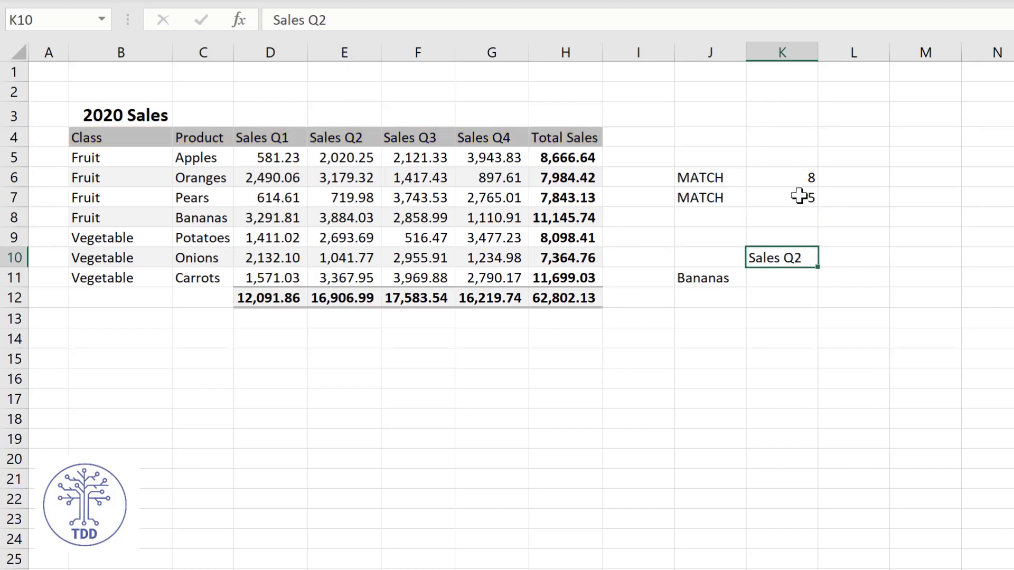
pyautogui.click(693, 274)
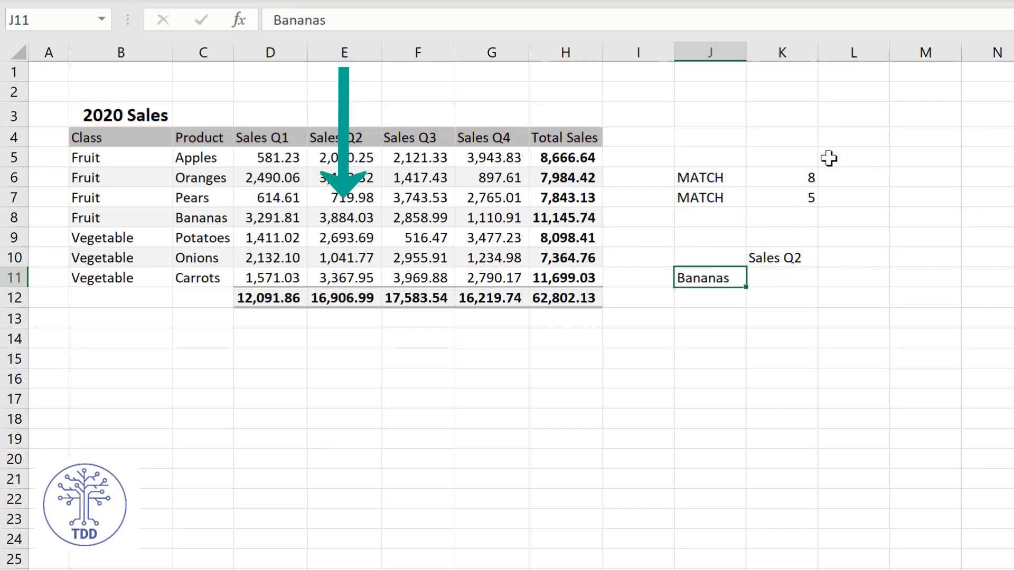
pyautogui.click(783, 278)
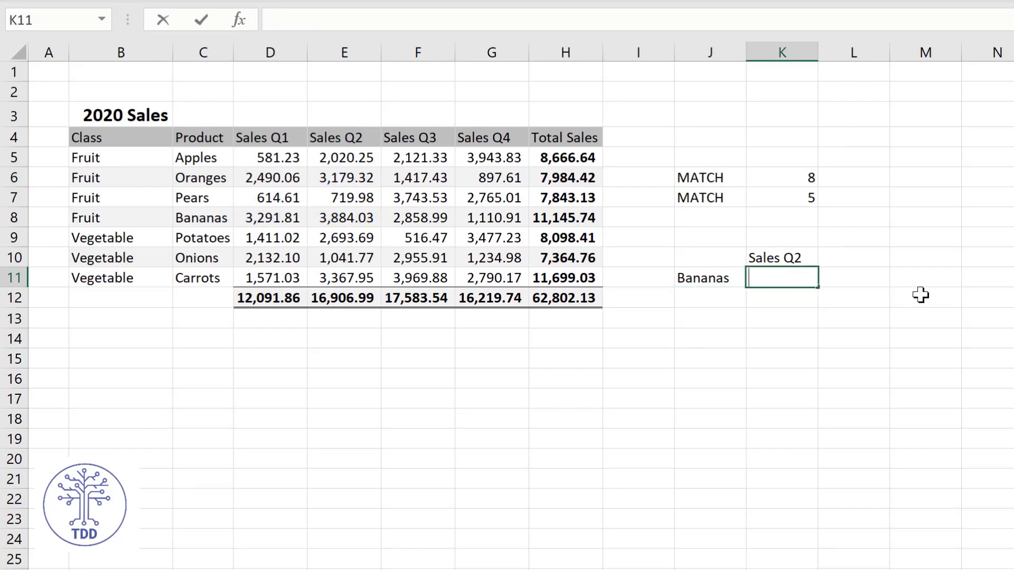
pyautogui.write('=in')
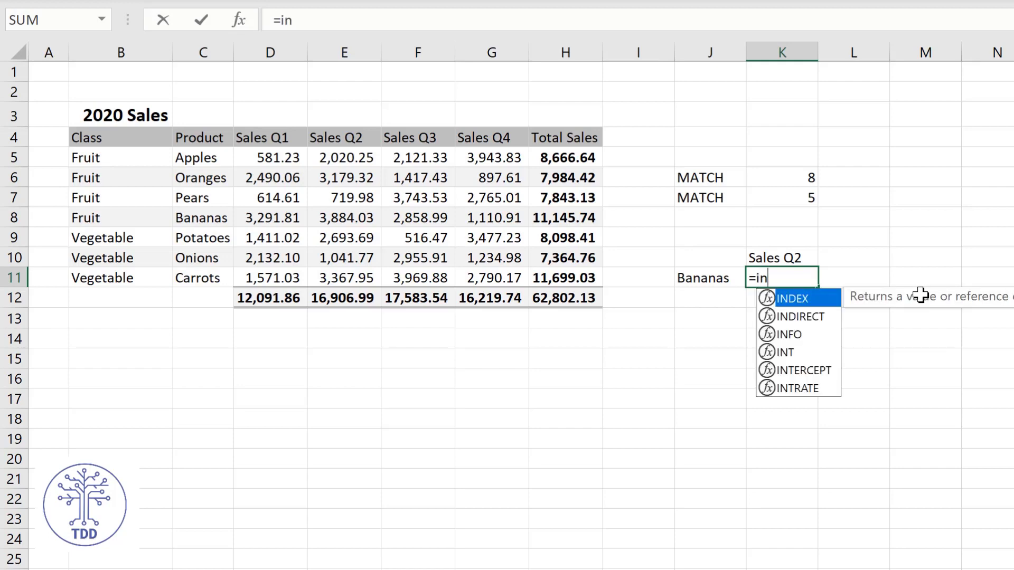
pyautogui.press('Tab')
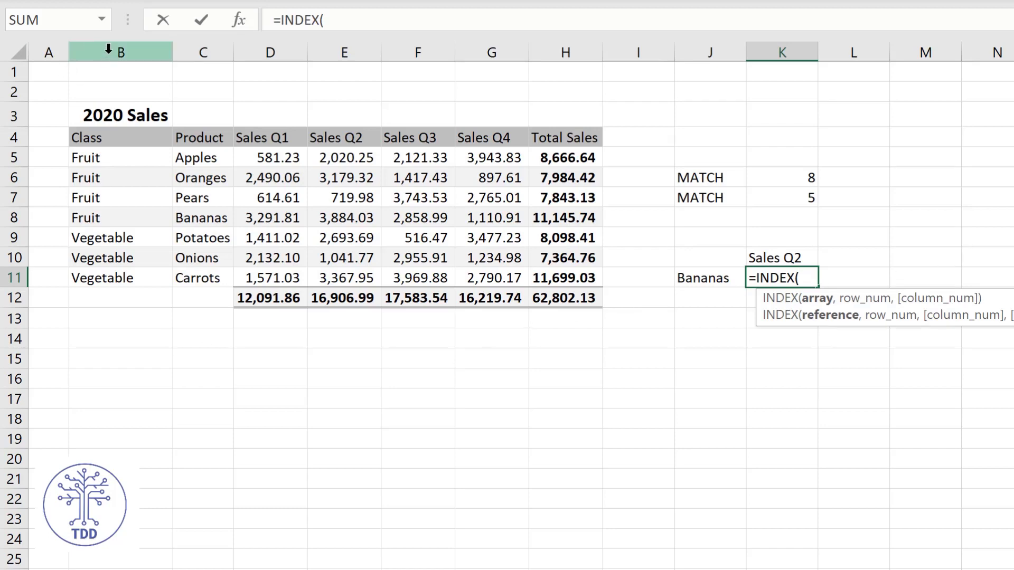
pyautogui.moveTo(108, 49); pyautogui.dragTo(559, 44)
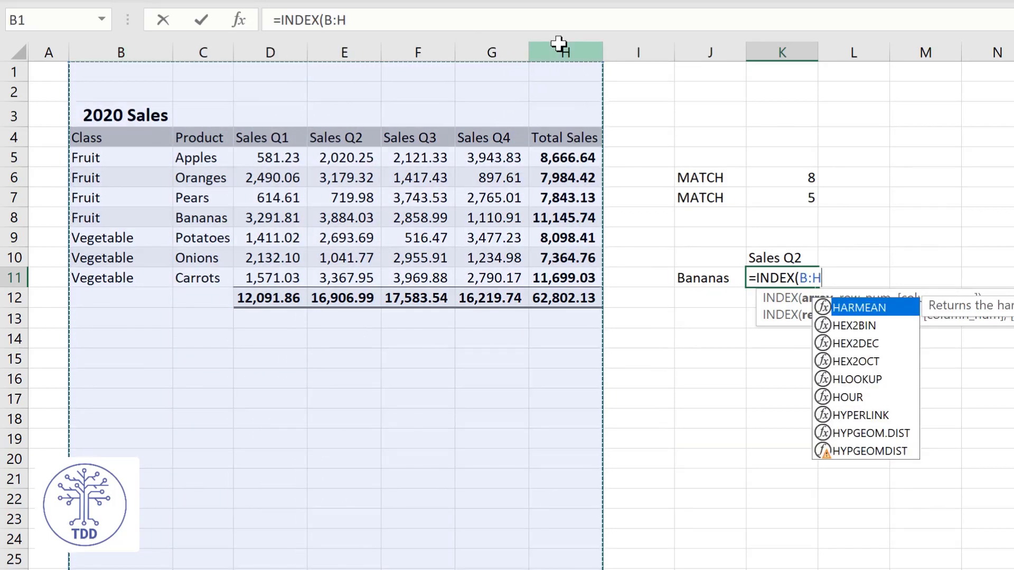
pyautogui.write(',')
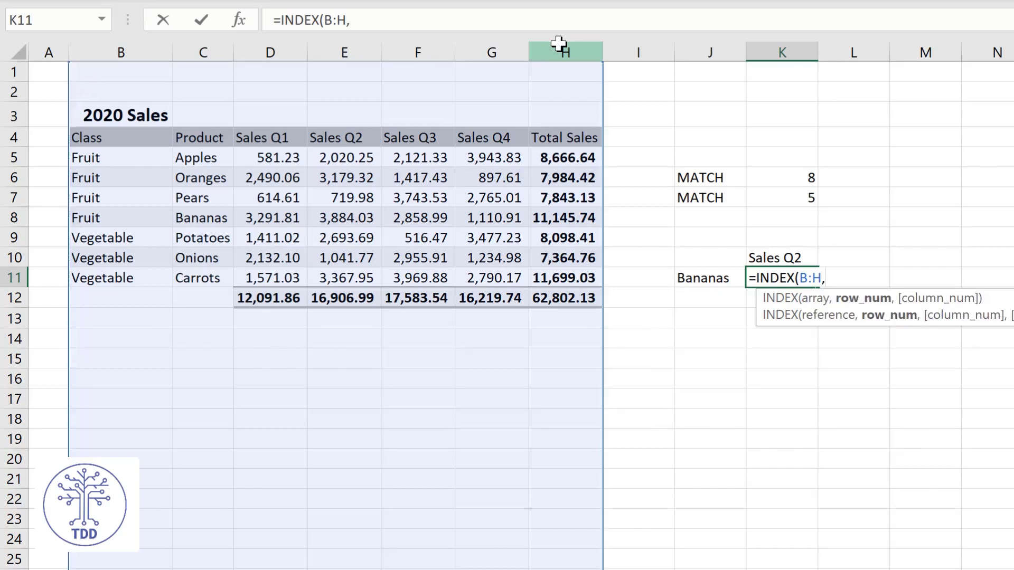
# Add MATCH(J11,C:C,0) as the row number argument of the INDEX formula in K11.
pyautogui.write('=')
pyautogui.press('BackSpace')
pyautogui.write('m')
pyautogui.press('Tab')
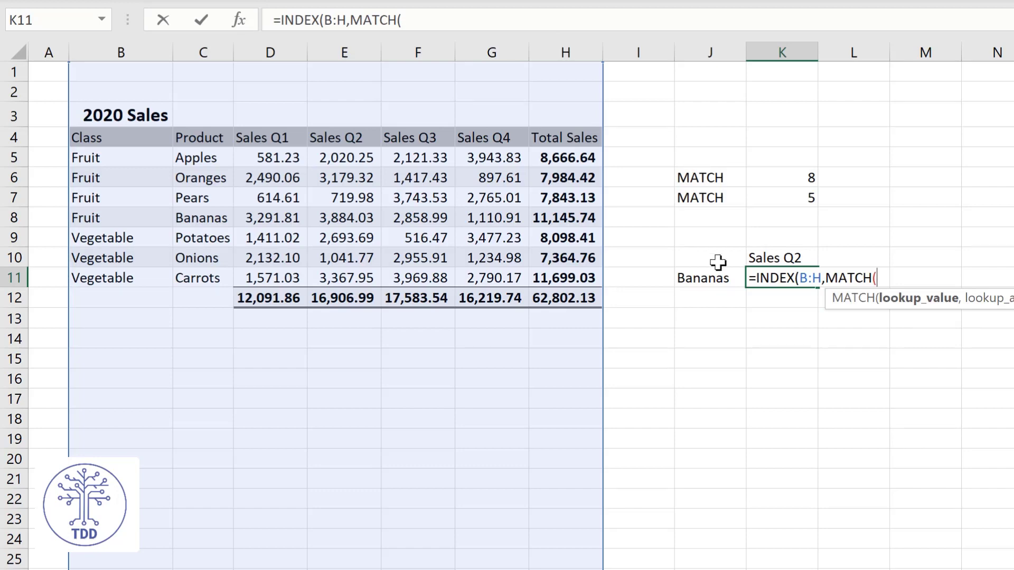
pyautogui.click(709, 275)
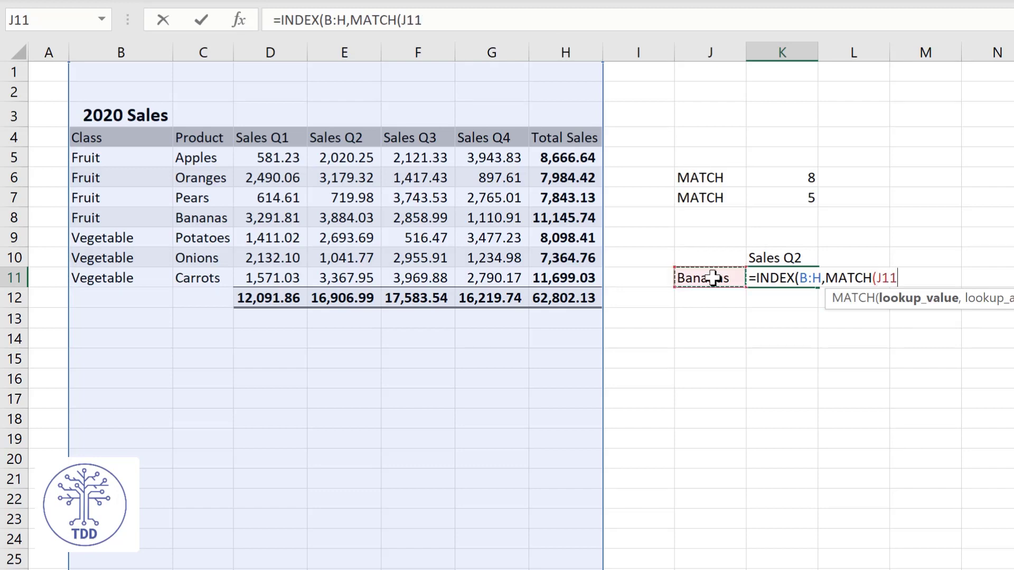
pyautogui.write(',')
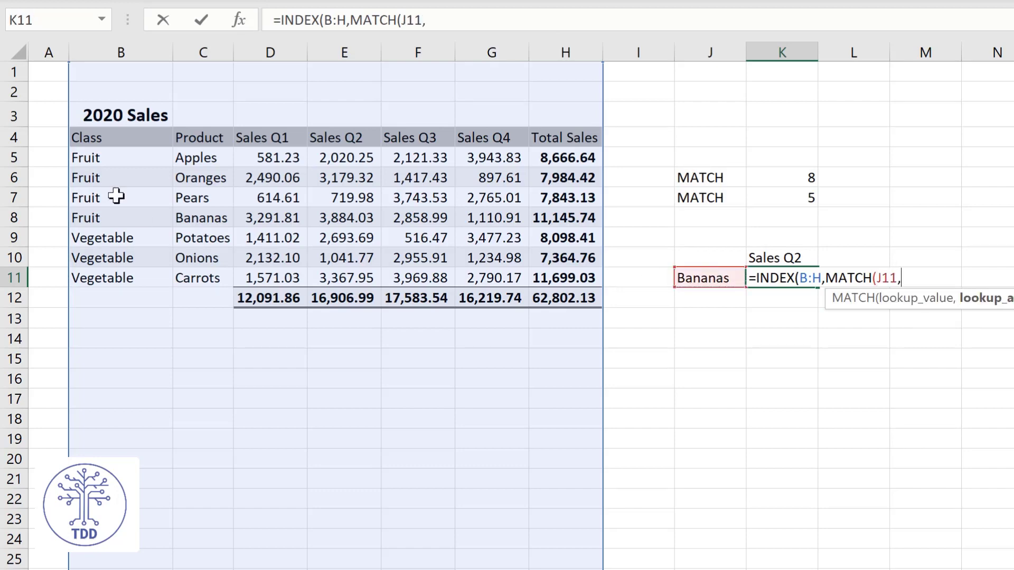
pyautogui.click(202, 48)
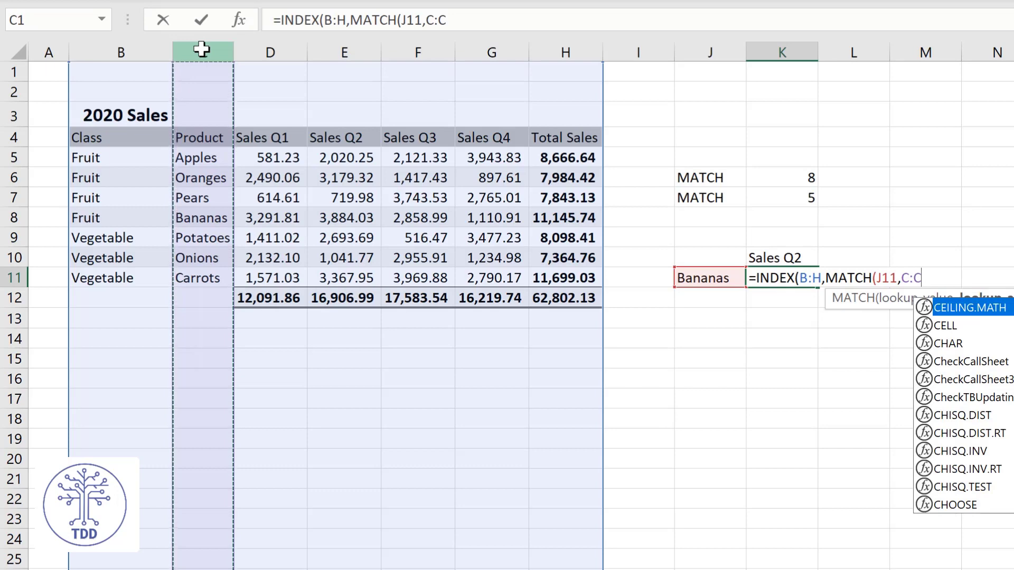
pyautogui.write(',0)')
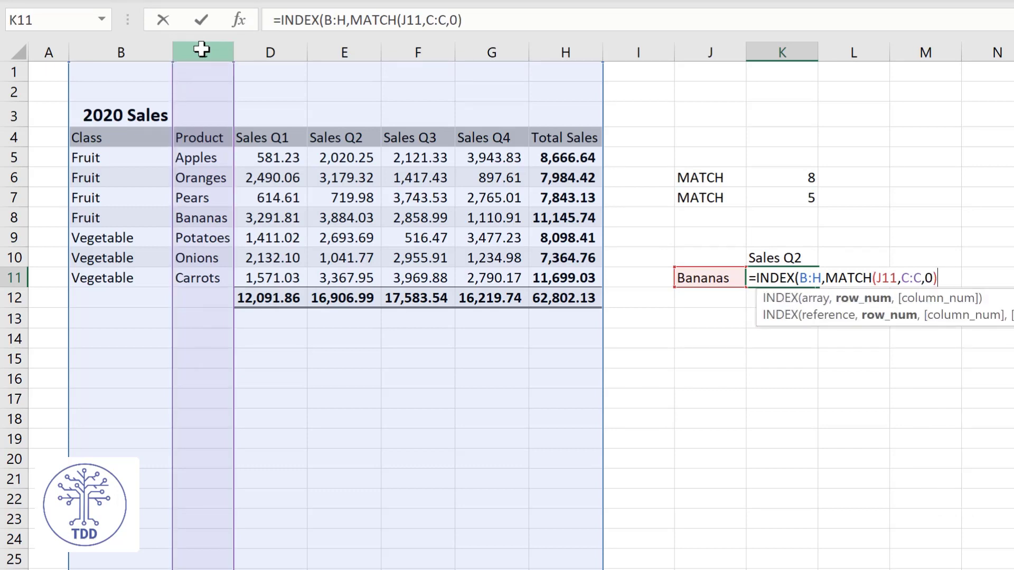
# Add MATCH(K10,4:4,0) as the column number argument of the INDEX formula in K11 and complete the formula.
pyautogui.write(',')
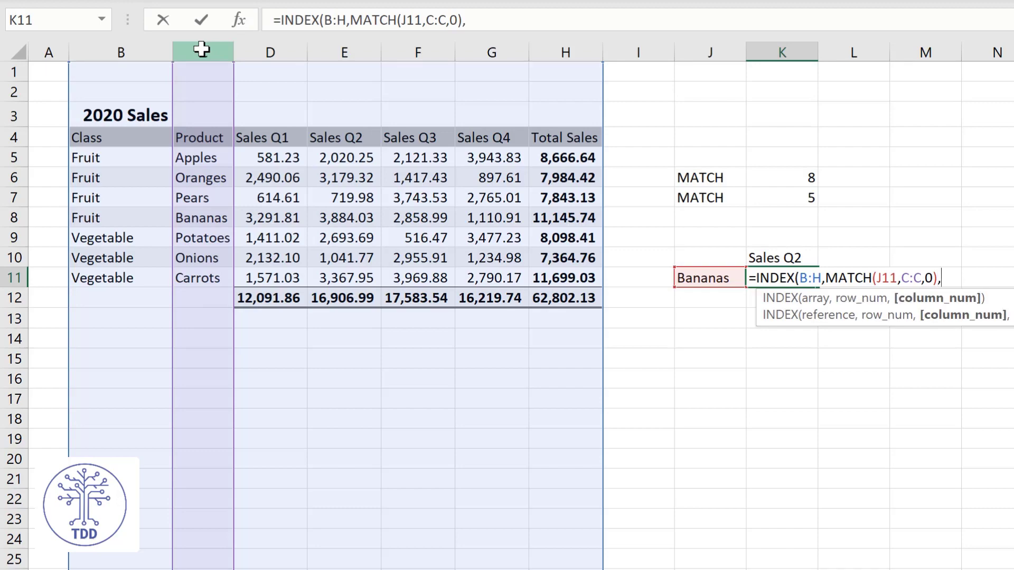
pyautogui.write('m')
pyautogui.press('Tab')
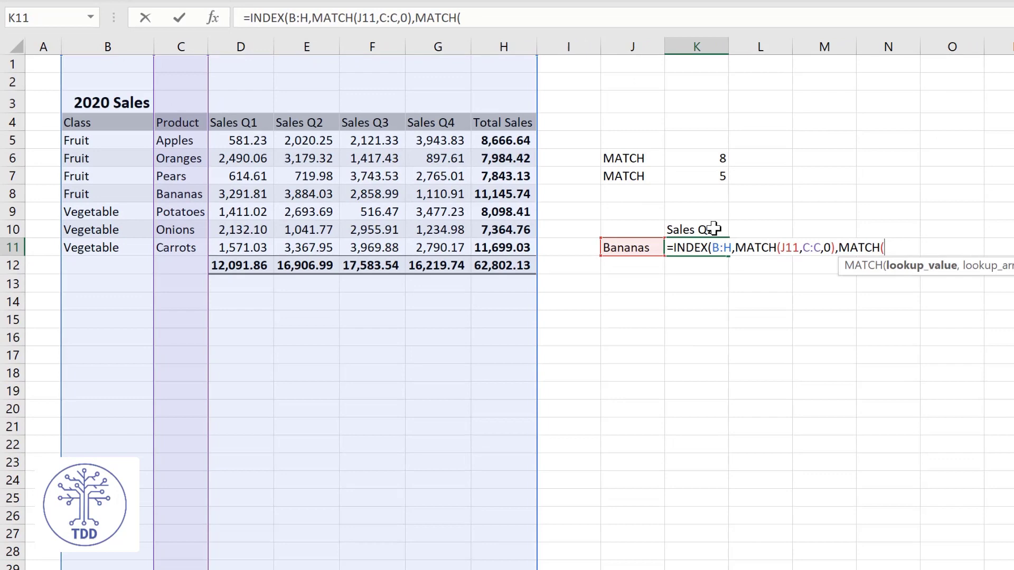
pyautogui.click(713, 228)
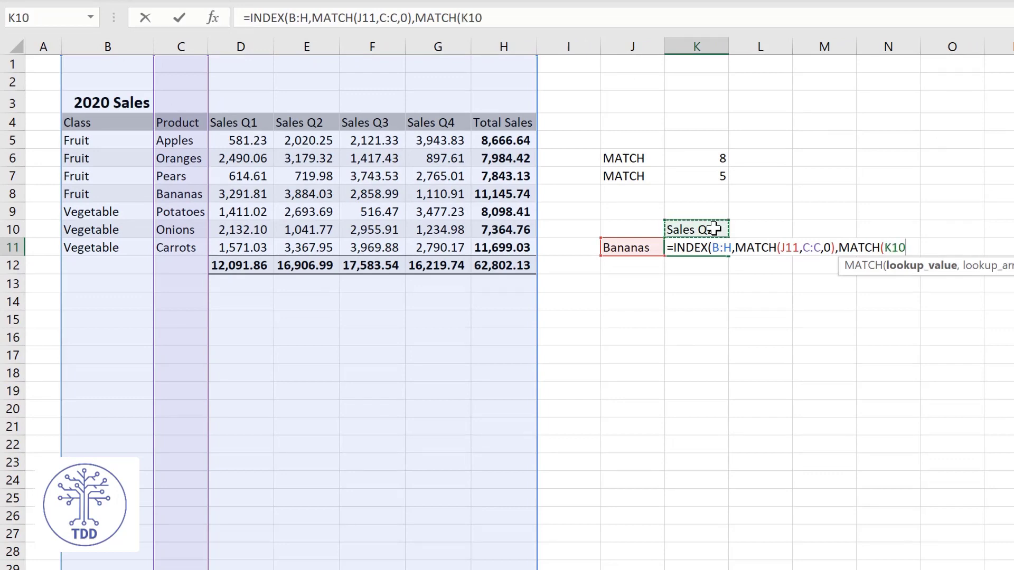
pyautogui.write(',')
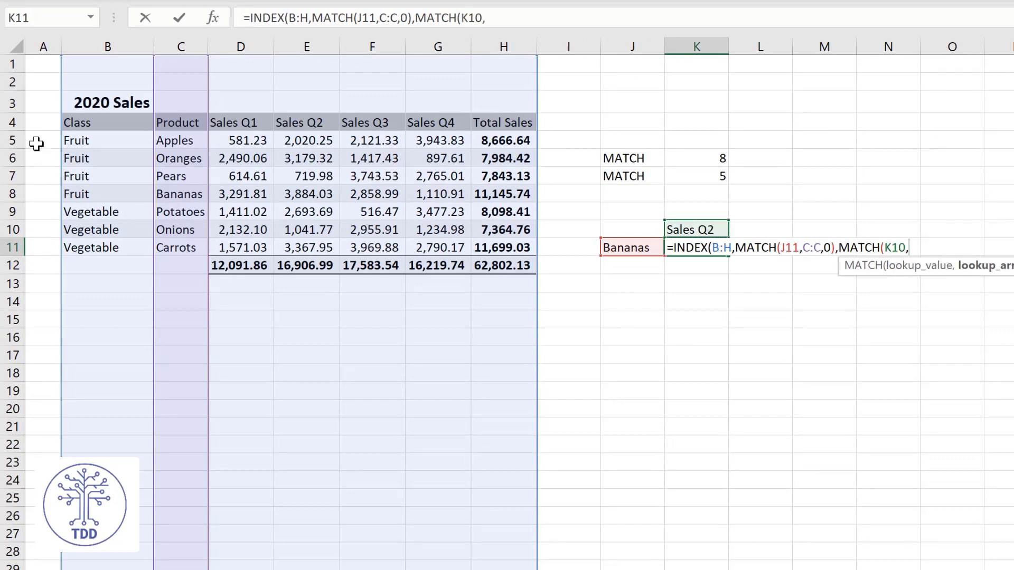
pyautogui.click(13, 122)
pyautogui.write(',')
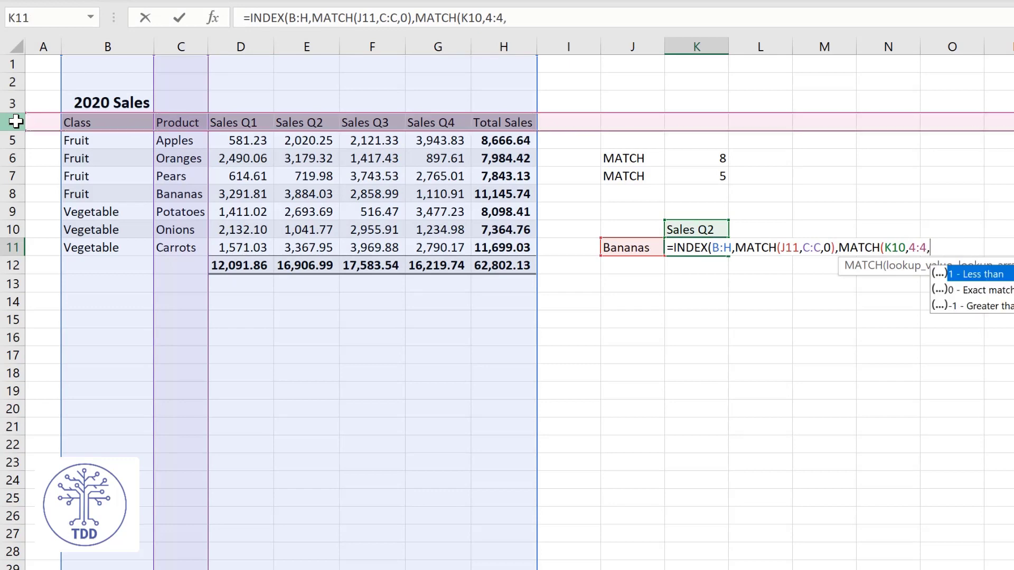
pyautogui.write('0)')
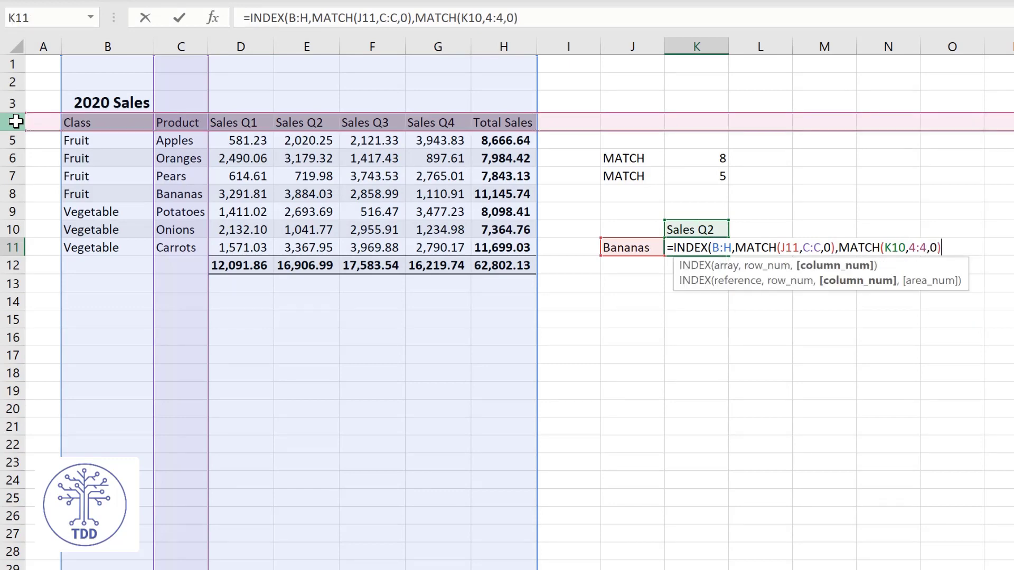
pyautogui.write(')')
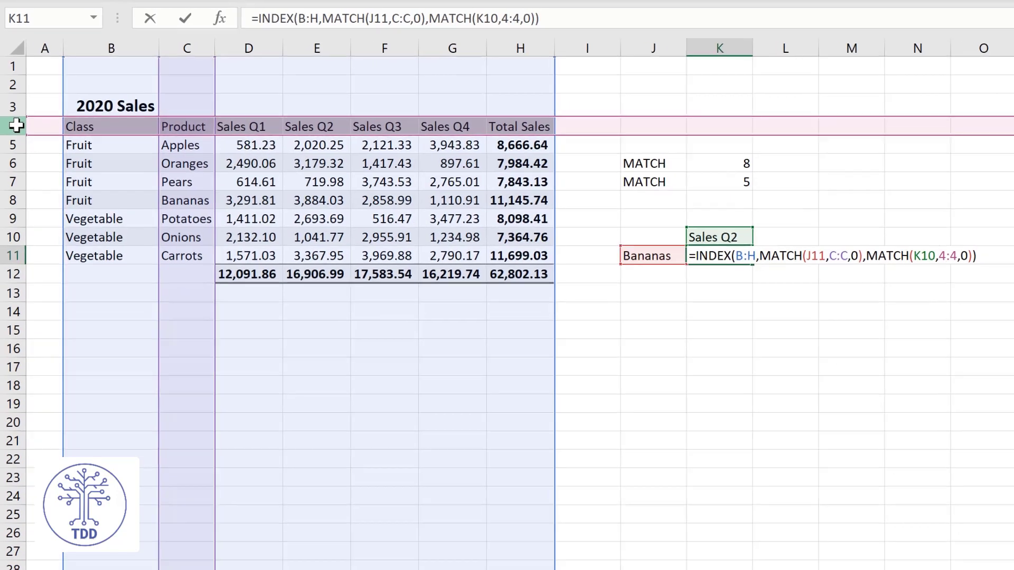
pyautogui.press('Return')
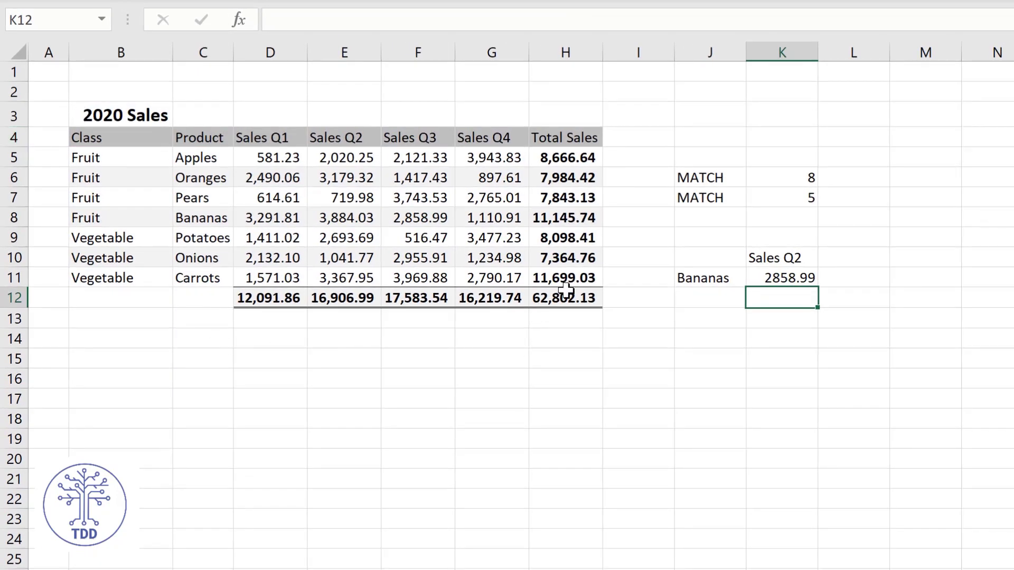
# Compare the K11 result with the Bananas row of the table, and inspect K10 and the MATCH formula in K7.
pyautogui.click(784, 277)
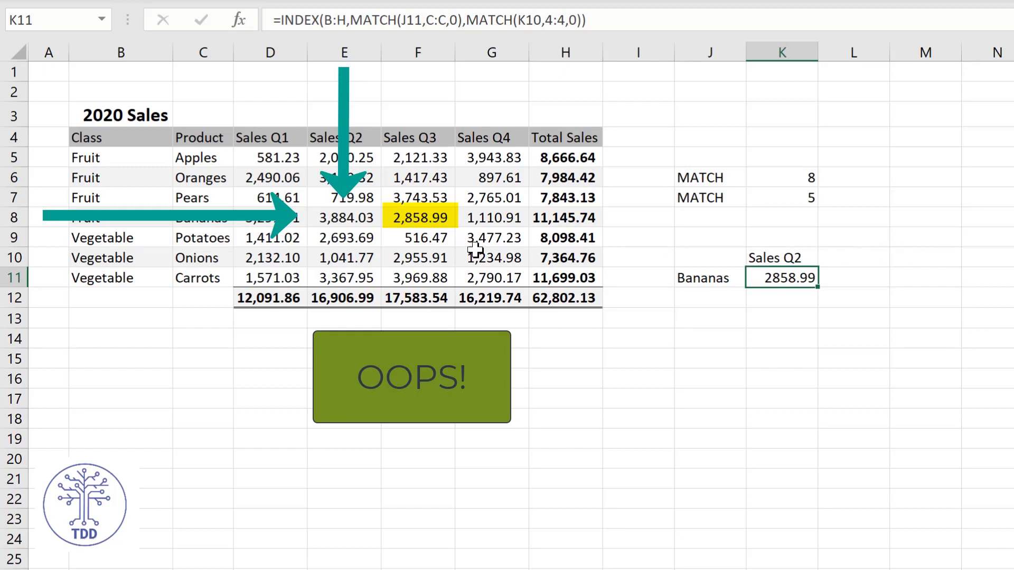
pyautogui.click(416, 219)
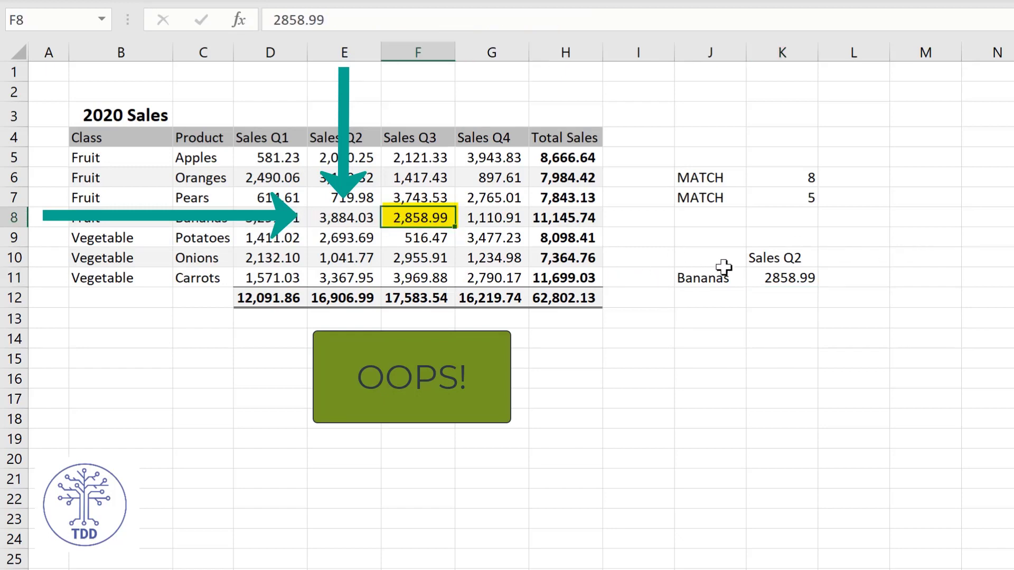
pyautogui.click(800, 284)
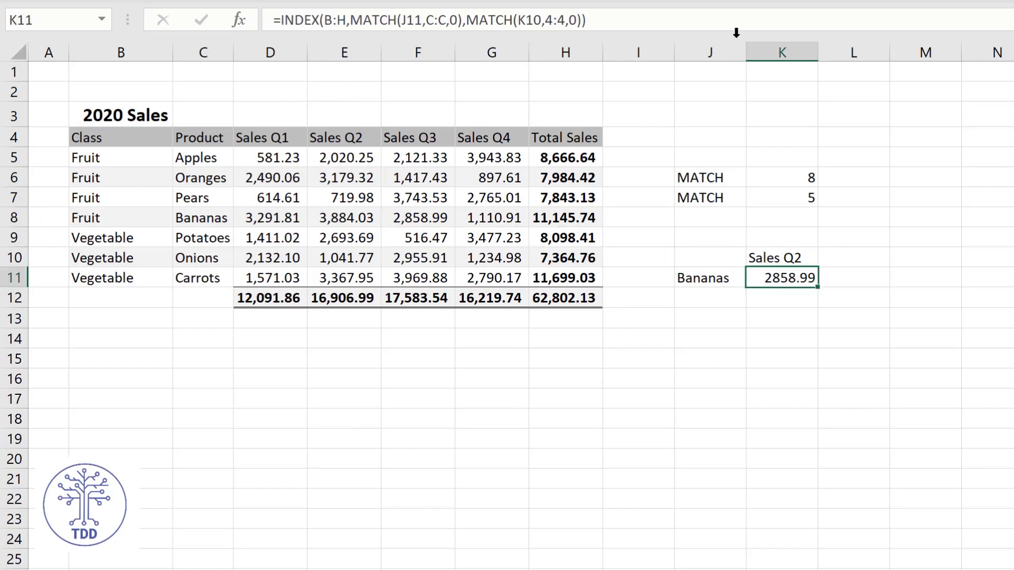
pyautogui.click(795, 257)
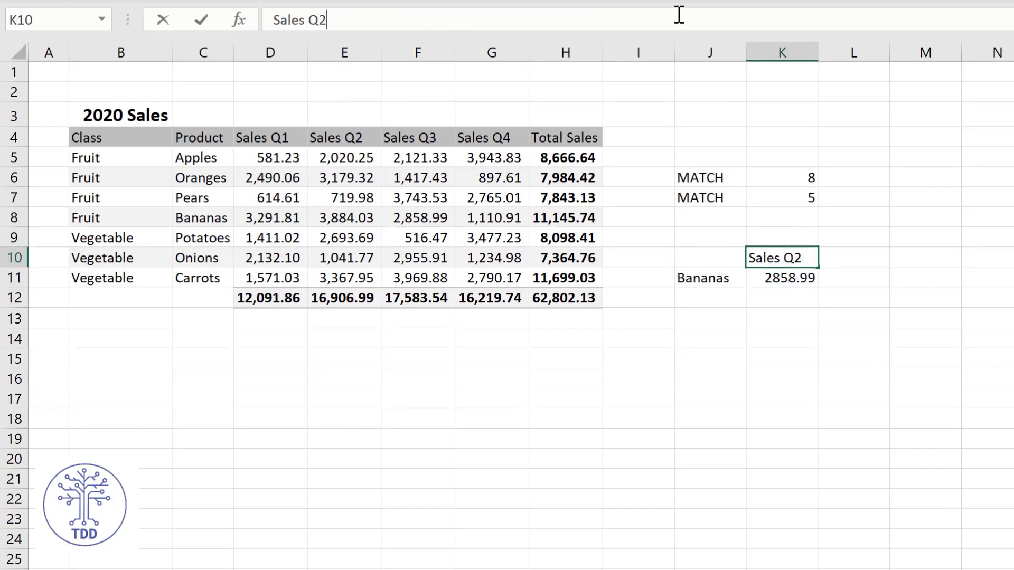
pyautogui.click(969, 263)
pyautogui.click(802, 195)
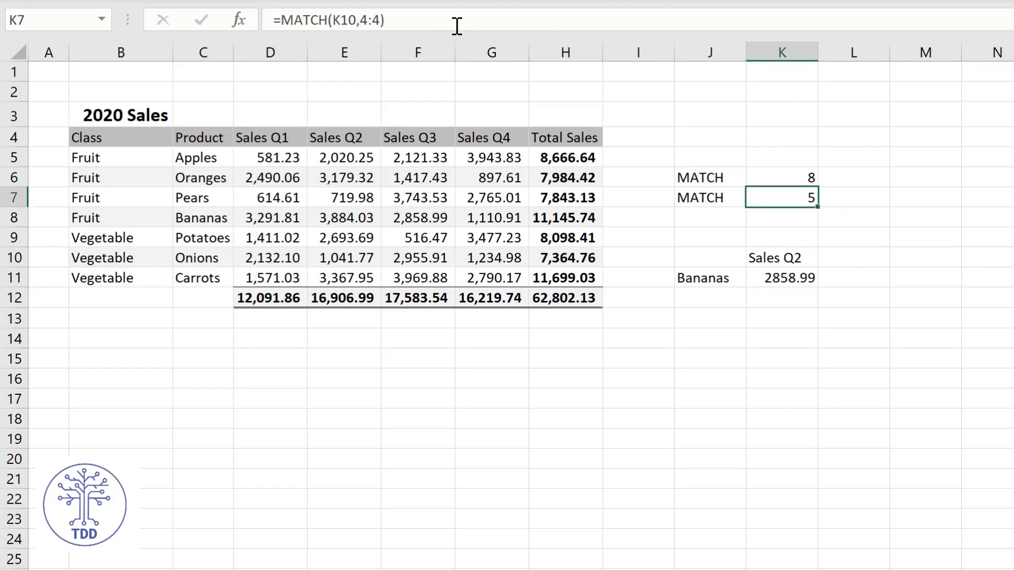
pyautogui.click(436, 14)
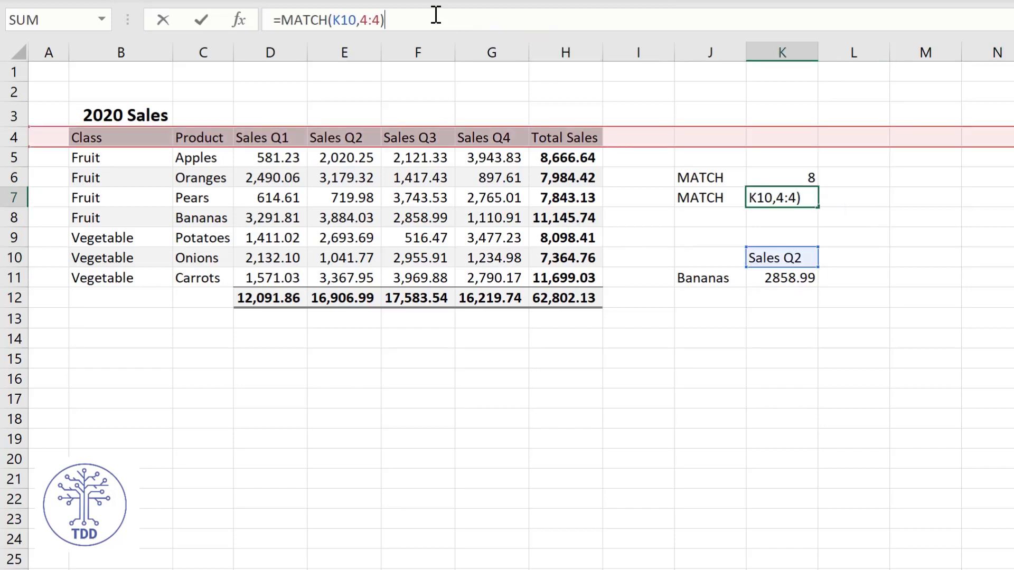
pyautogui.click(951, 253)
# Change the INDEX array in the K11 formula to columns A:H and check the result against cell E8.
pyautogui.click(768, 278)
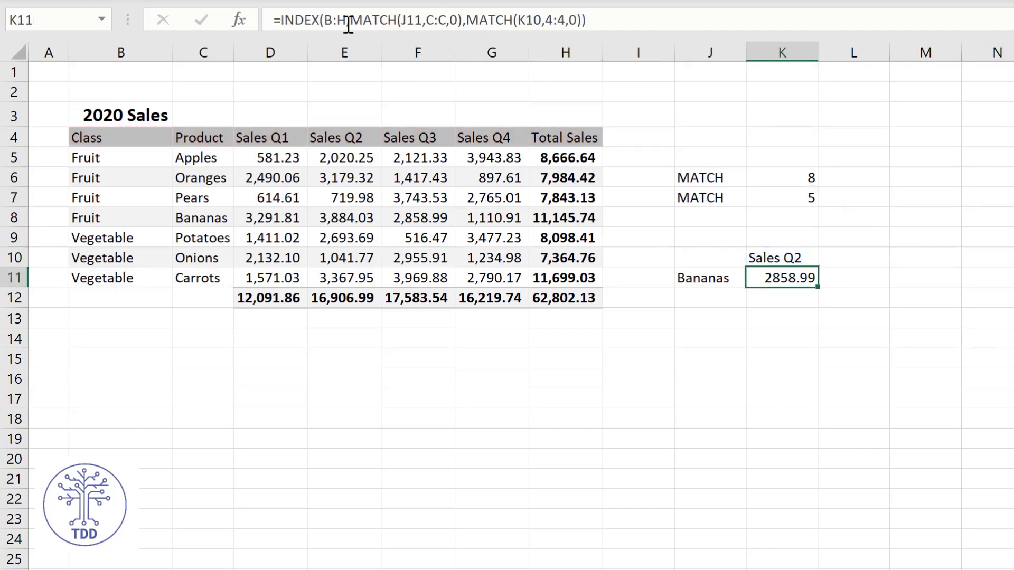
pyautogui.moveTo(348, 15); pyautogui.dragTo(324, 19)
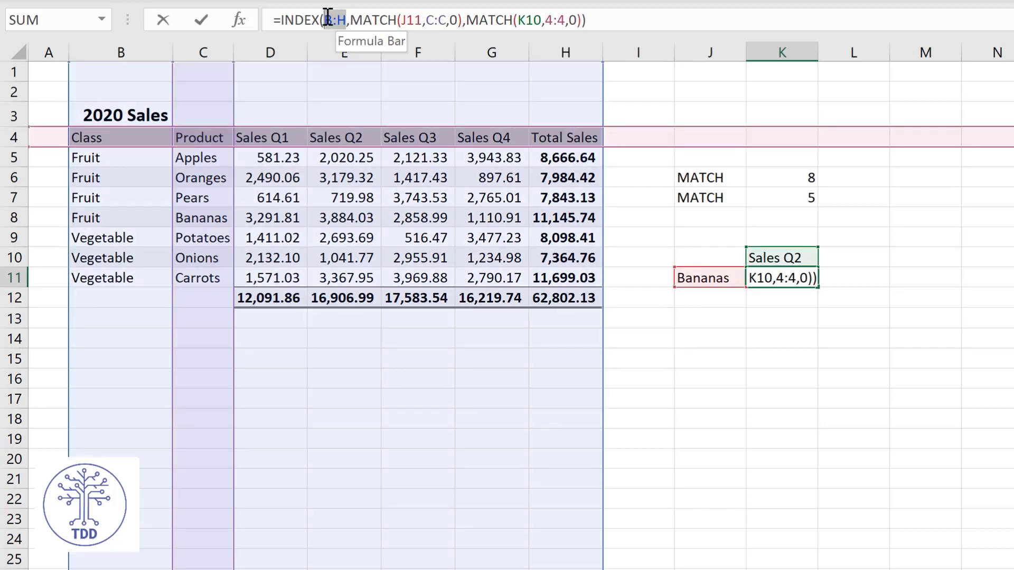
pyautogui.moveTo(37, 52); pyautogui.dragTo(568, 52)
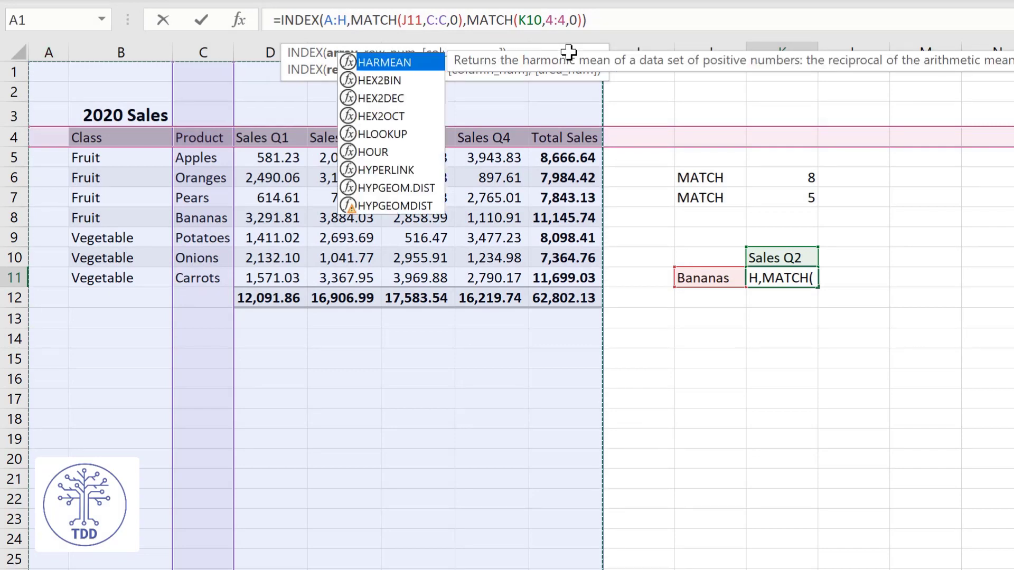
pyautogui.press('Return')
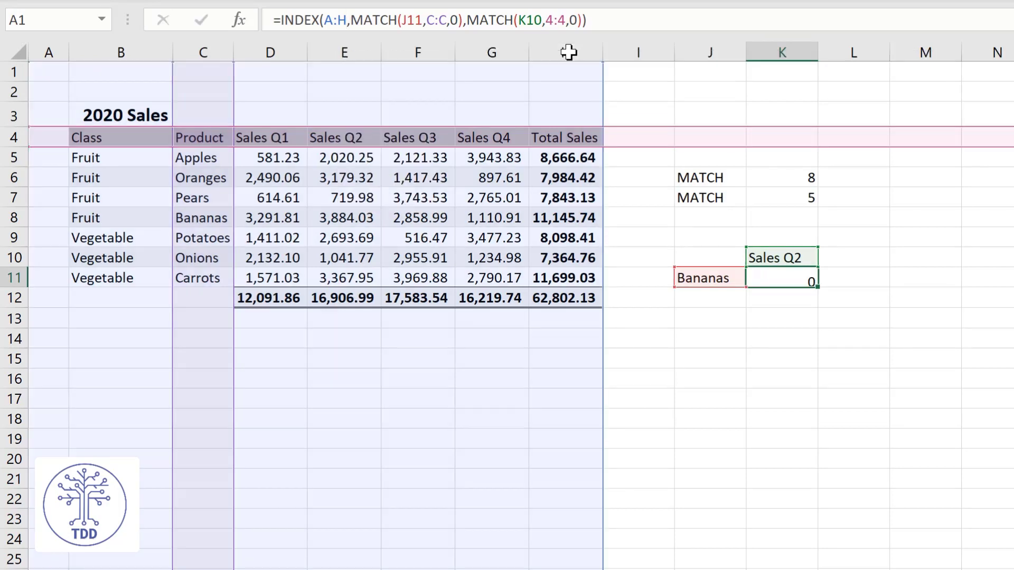
pyautogui.click(342, 218)
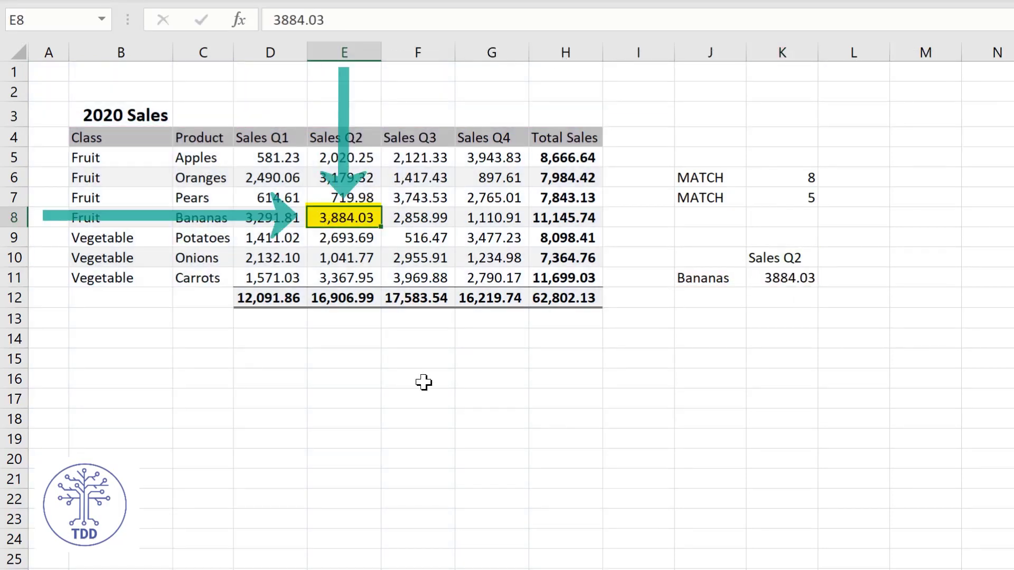
pyautogui.click(797, 336)
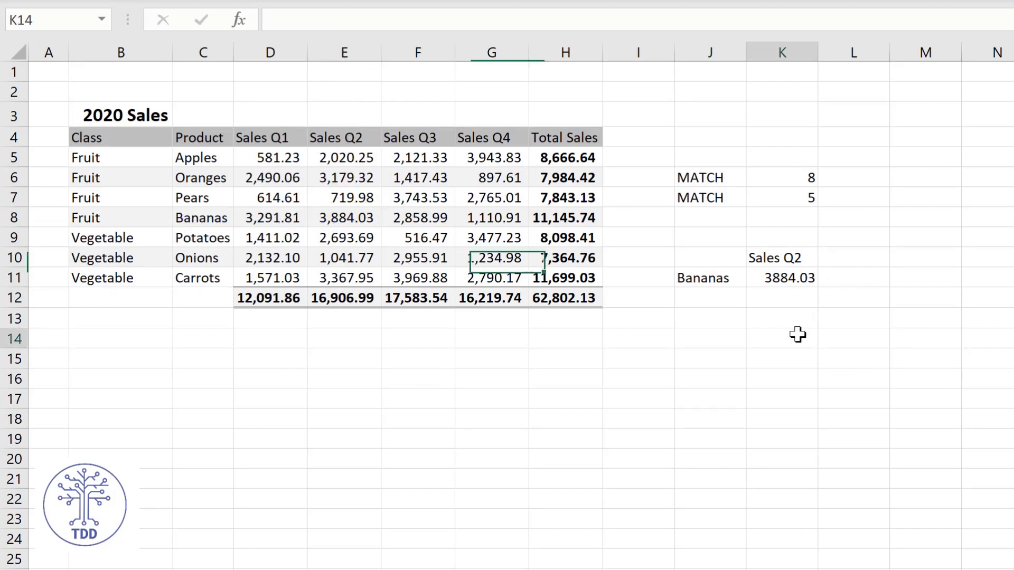
# Add a List data validation to K10 with the table headers =$B$4:$H$4 as its source.
pyautogui.click(785, 257)
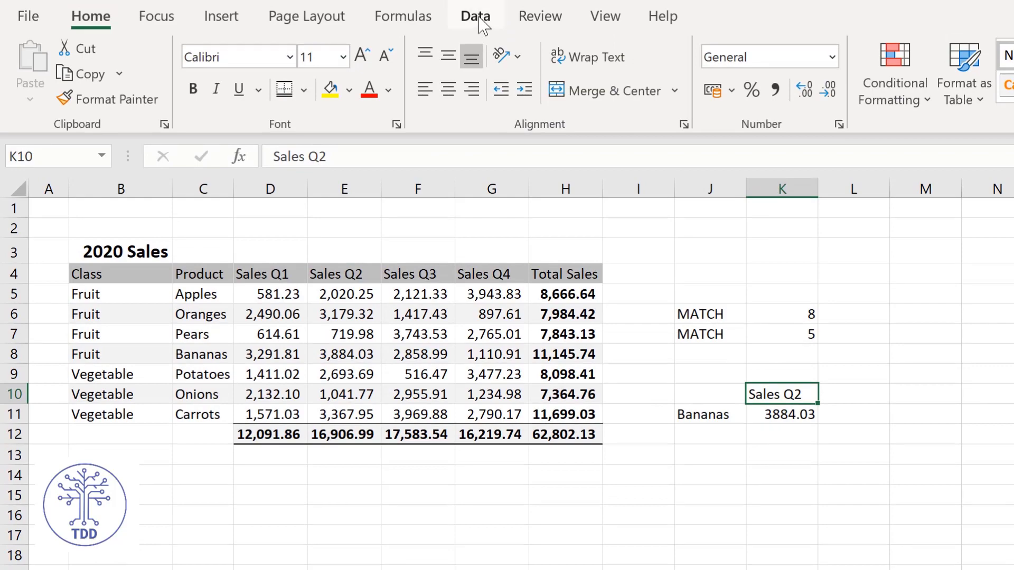
pyautogui.click(478, 18)
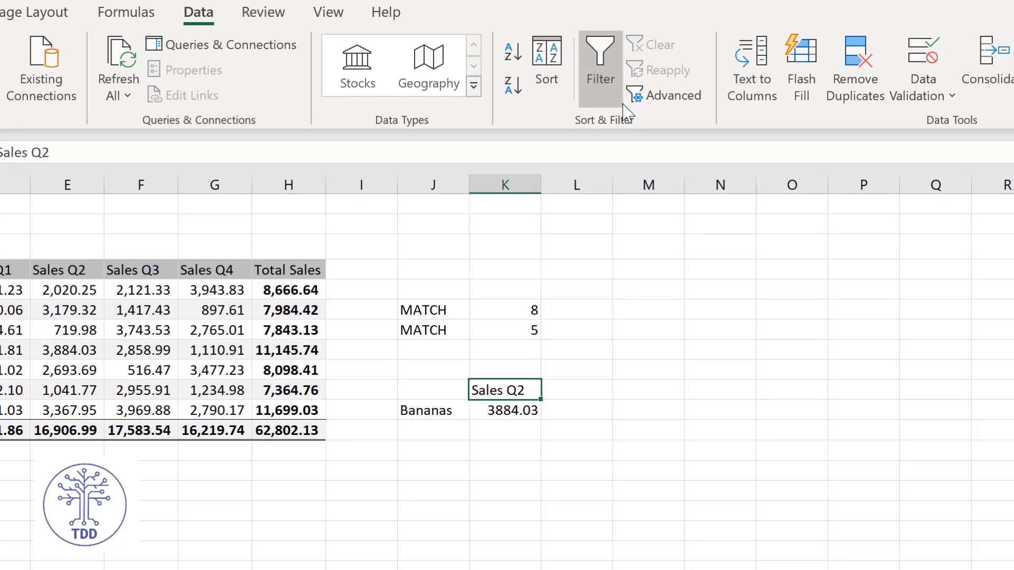
pyautogui.click(921, 94)
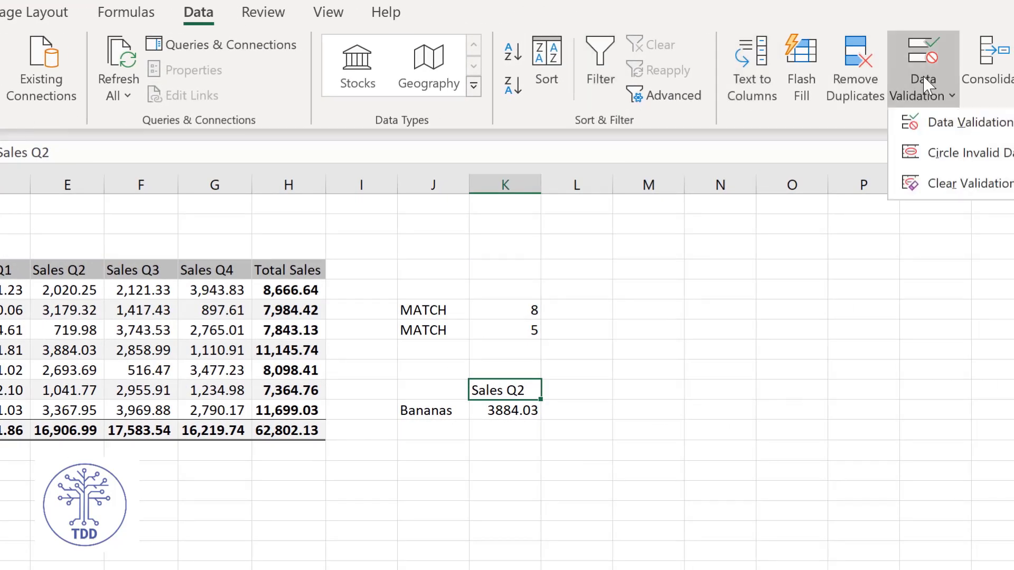
pyautogui.click(950, 125)
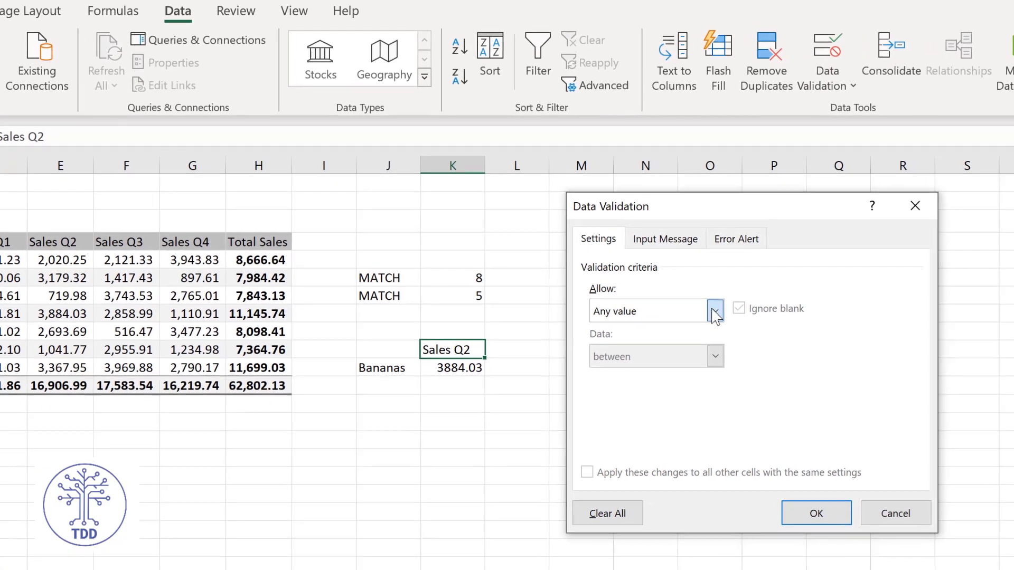
pyautogui.click(712, 310)
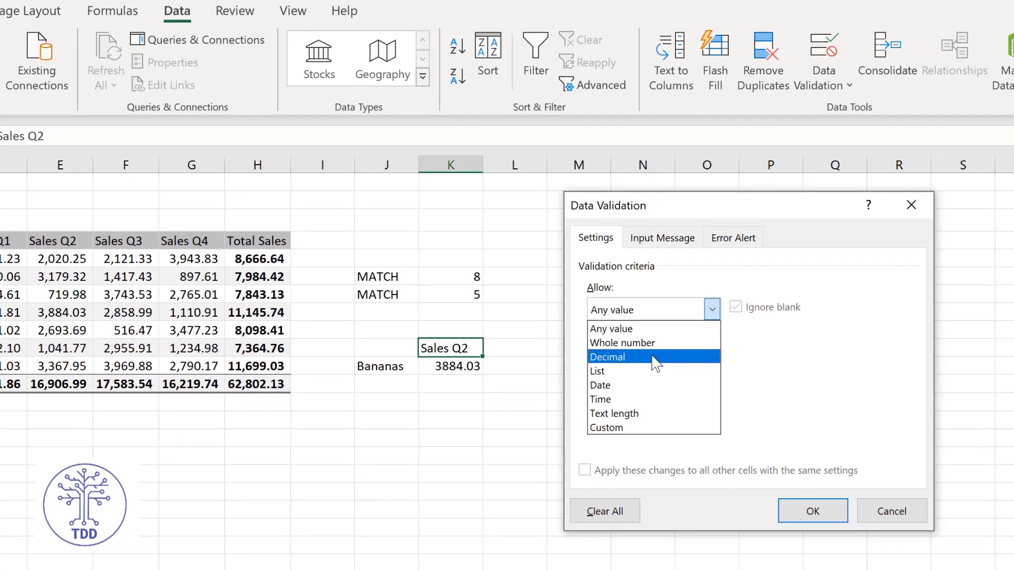
pyautogui.click(653, 372)
pyautogui.click(615, 399)
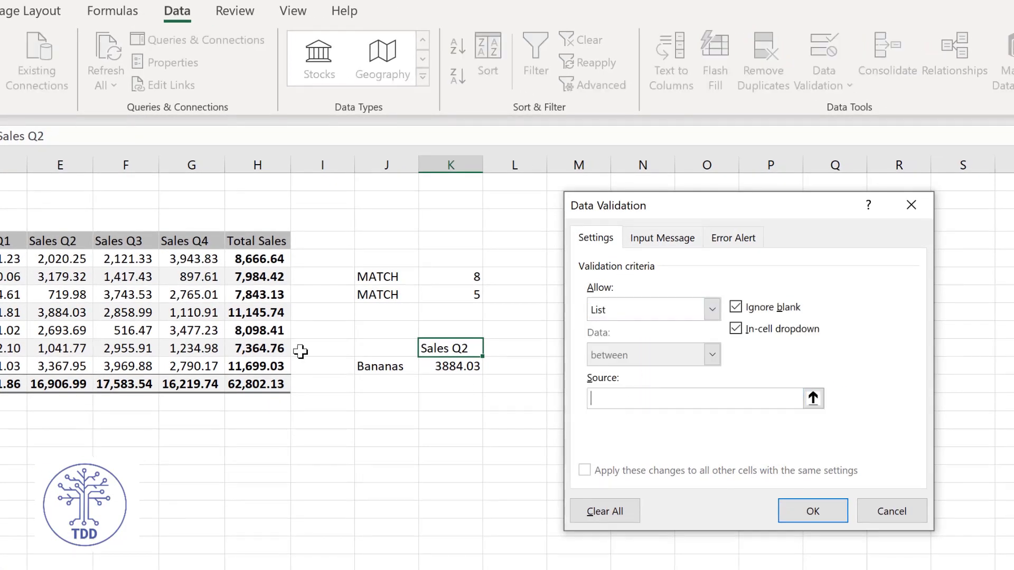
pyautogui.moveTo(6, 241); pyautogui.dragTo(256, 240)
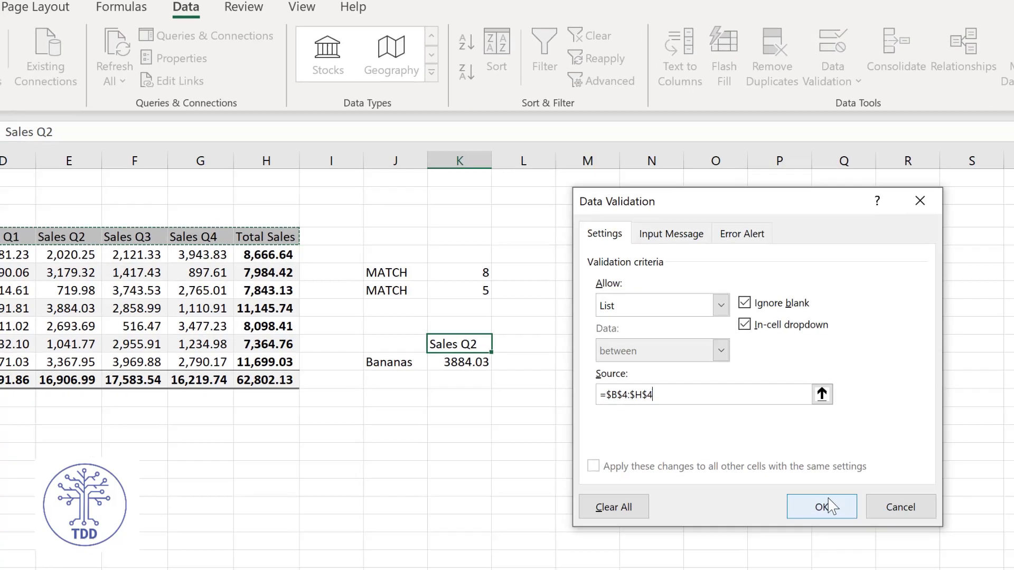
pyautogui.click(812, 511)
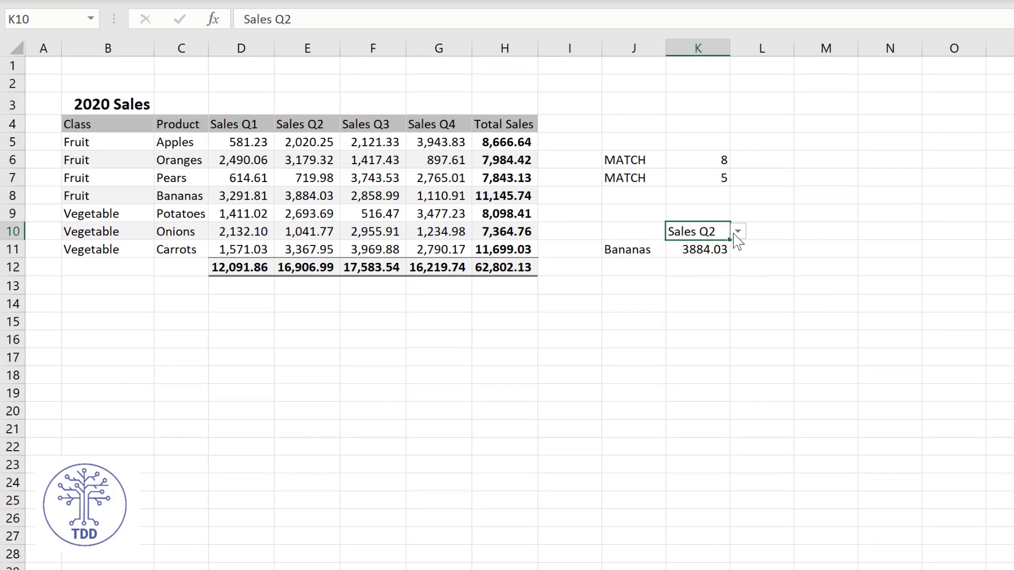
# Test the dropdown in K10 by choosing Class and Total Sales, and set it back to Sales Q2.
pyautogui.click(738, 236)
pyautogui.click(714, 248)
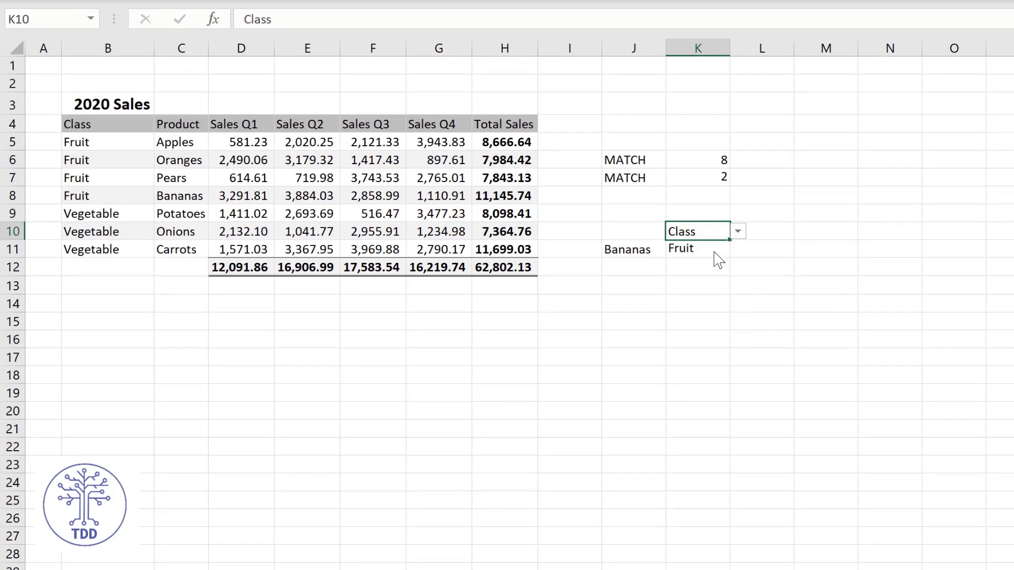
pyautogui.click(738, 233)
pyautogui.click(727, 334)
pyautogui.click(738, 232)
pyautogui.click(713, 291)
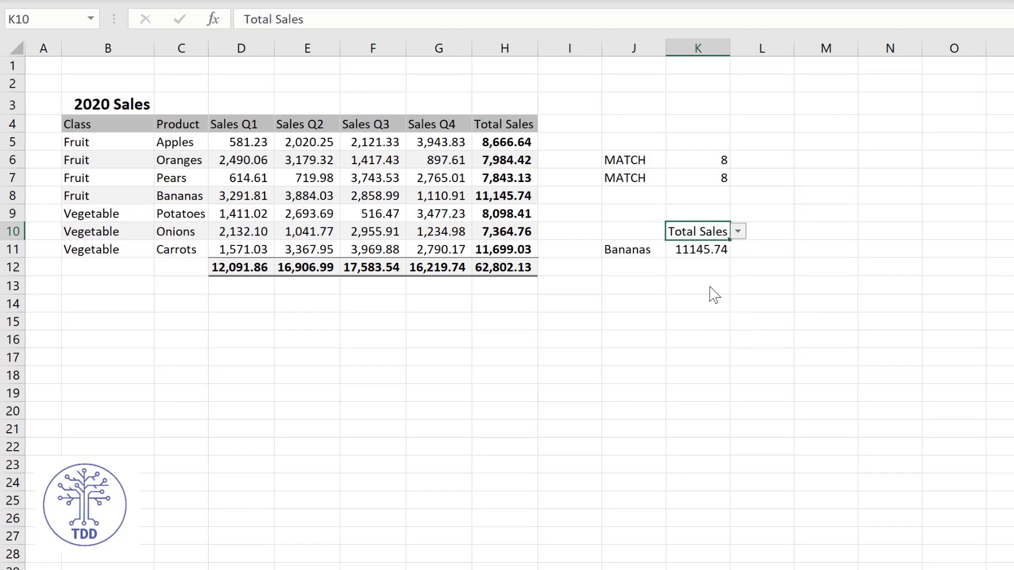
pyautogui.click(742, 234)
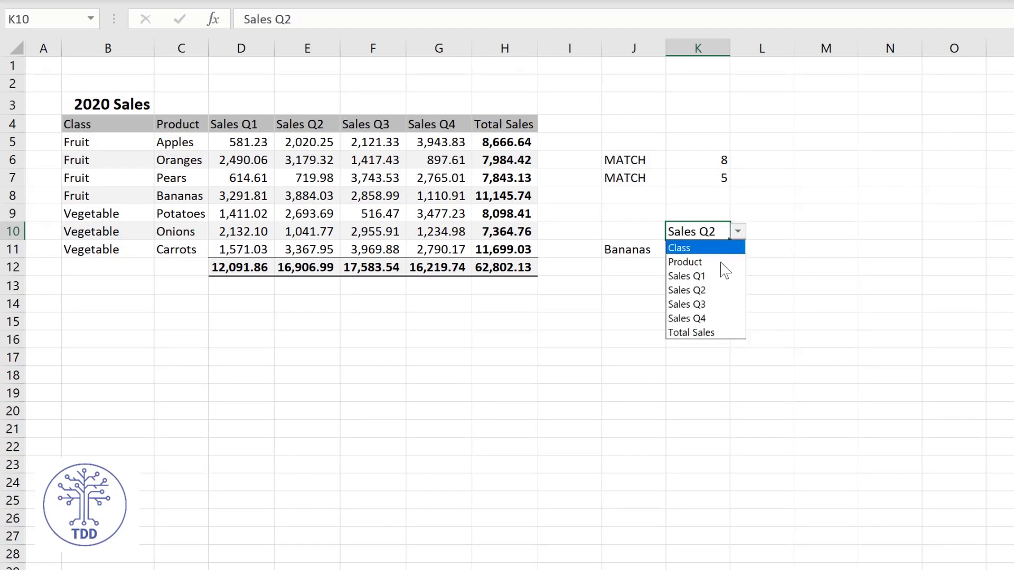
pyautogui.click(714, 291)
pyautogui.click(781, 207)
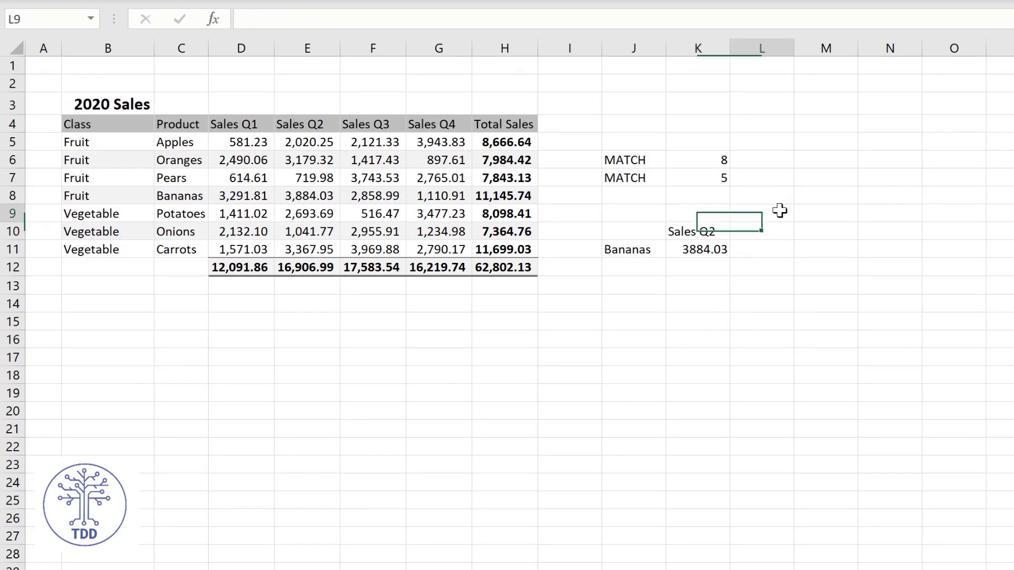
# Review the two-way INDEX and MATCH formula in K11.
pyautogui.click(697, 244)
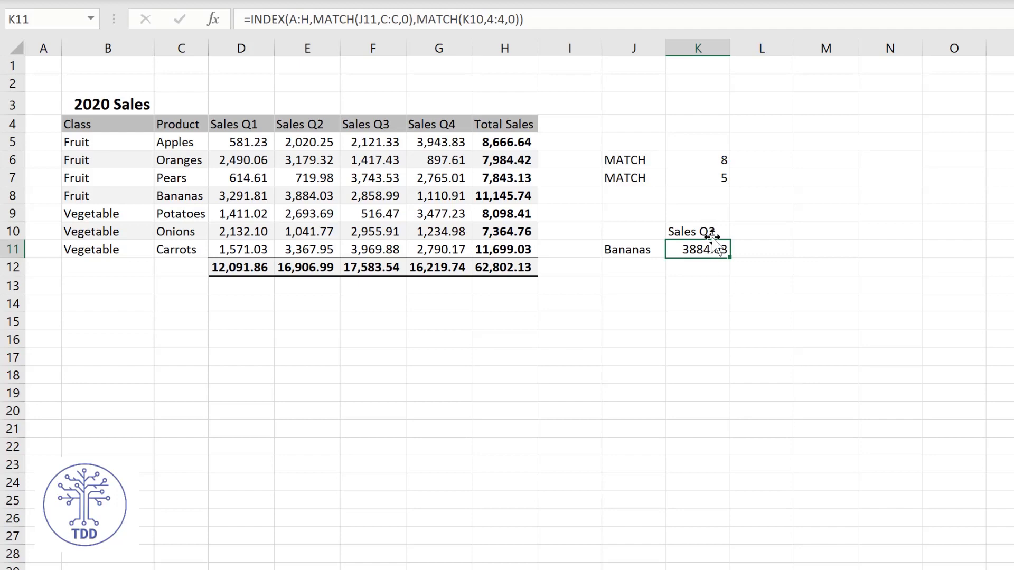
pyautogui.click(761, 267)
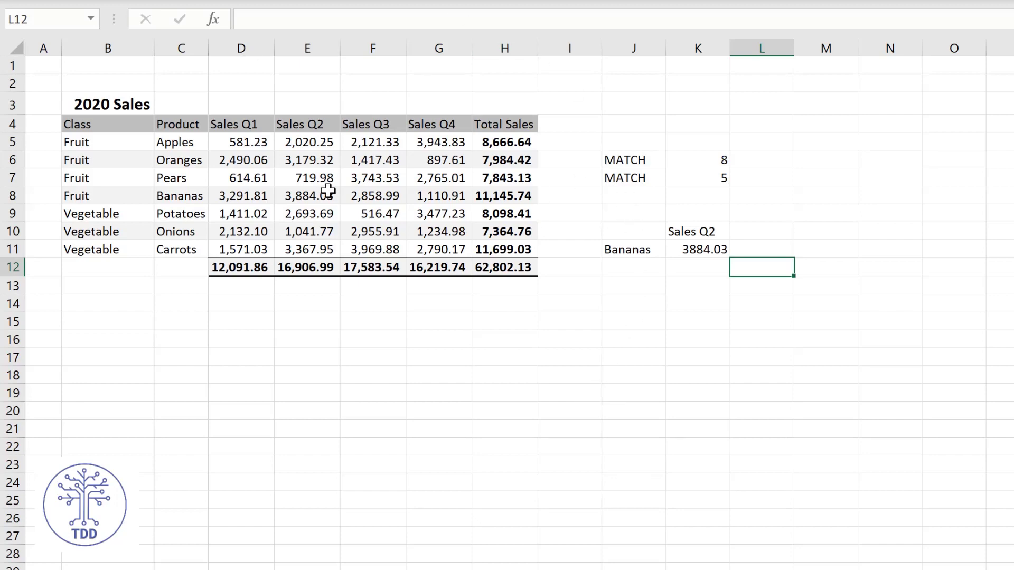
# Examine how product and header lookup cells relate to column C and header row 4, and the extent of columns A:H.
pyautogui.click(646, 246)
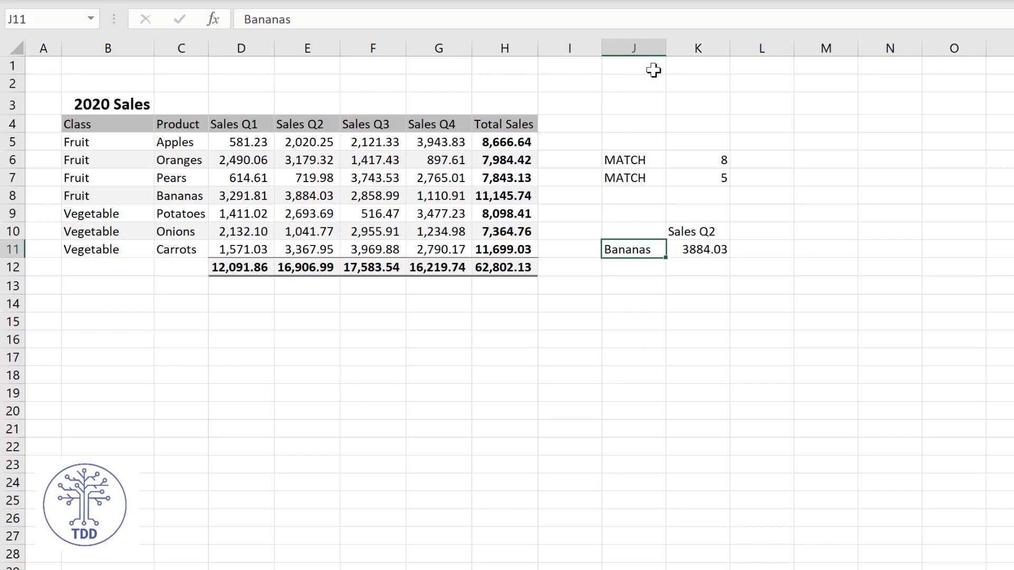
pyautogui.click(174, 43)
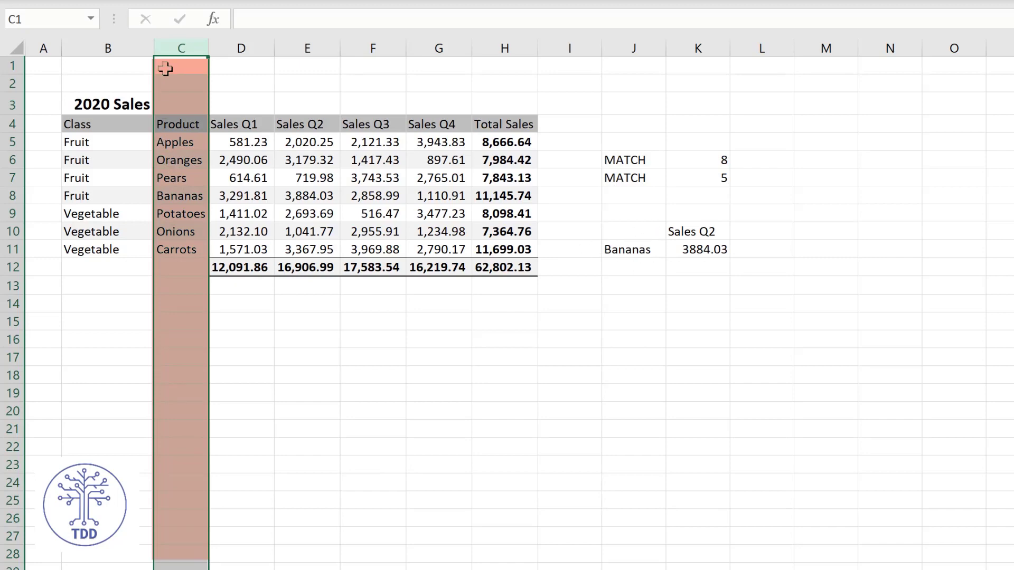
pyautogui.click(653, 359)
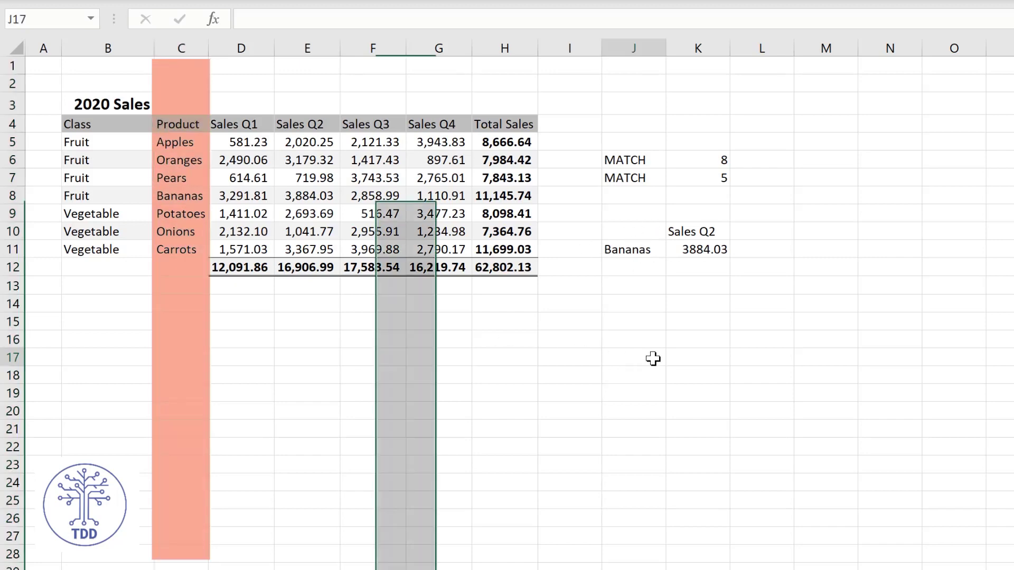
pyautogui.click(633, 251)
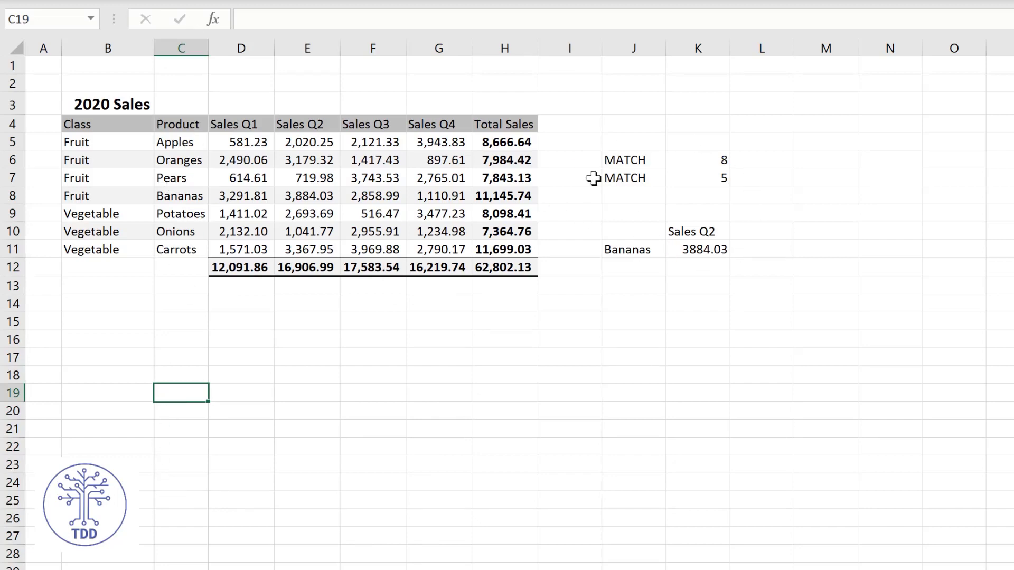
pyautogui.click(692, 235)
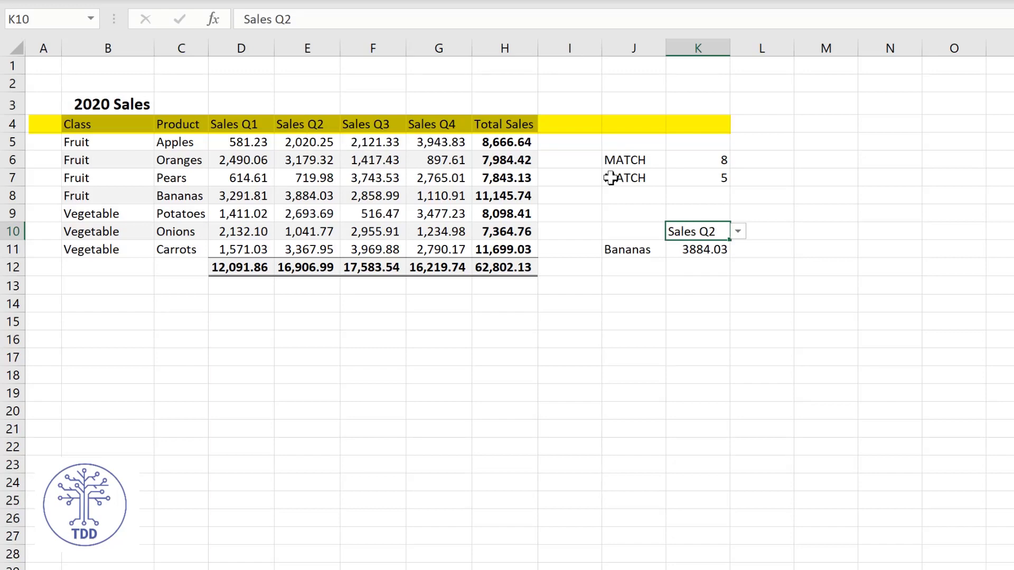
pyautogui.click(782, 193)
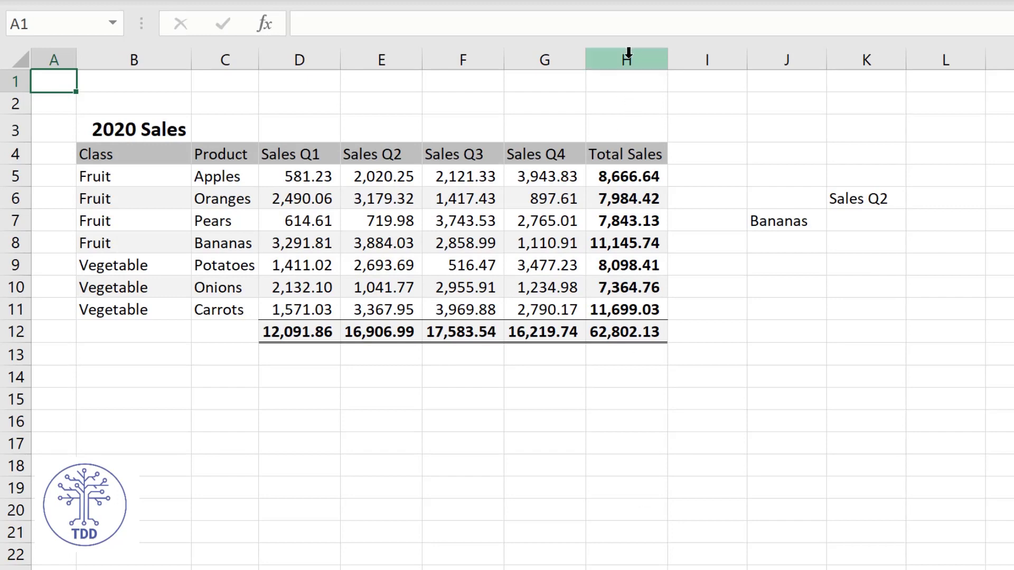
pyautogui.moveTo(626, 59); pyautogui.dragTo(47, 53)
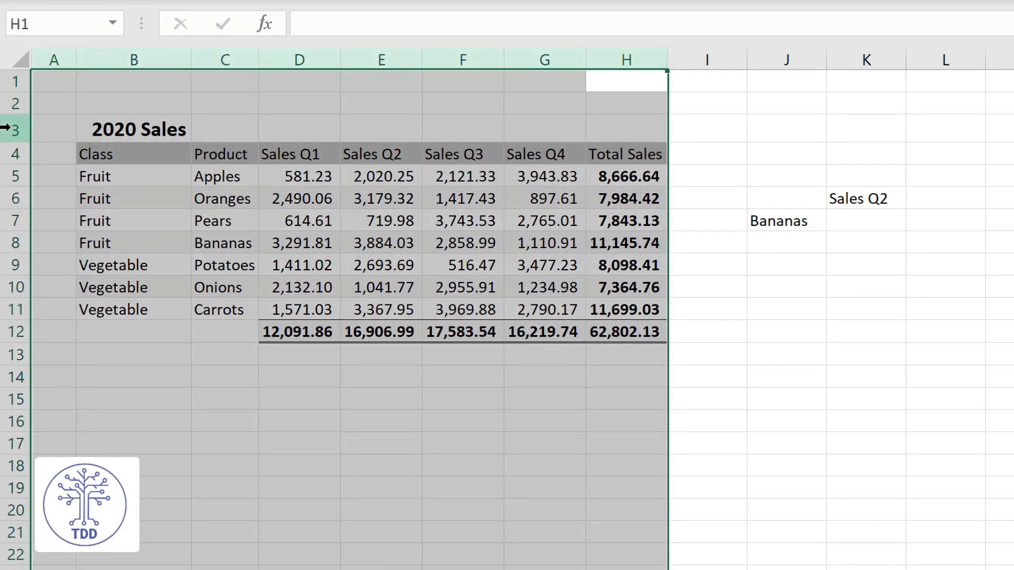
pyautogui.click(813, 265)
# Start an INDEX formula in K7 with the table from Class to Carrots' Total Sales, $B$4:$H$11, as its absolute array.
pyautogui.click(868, 226)
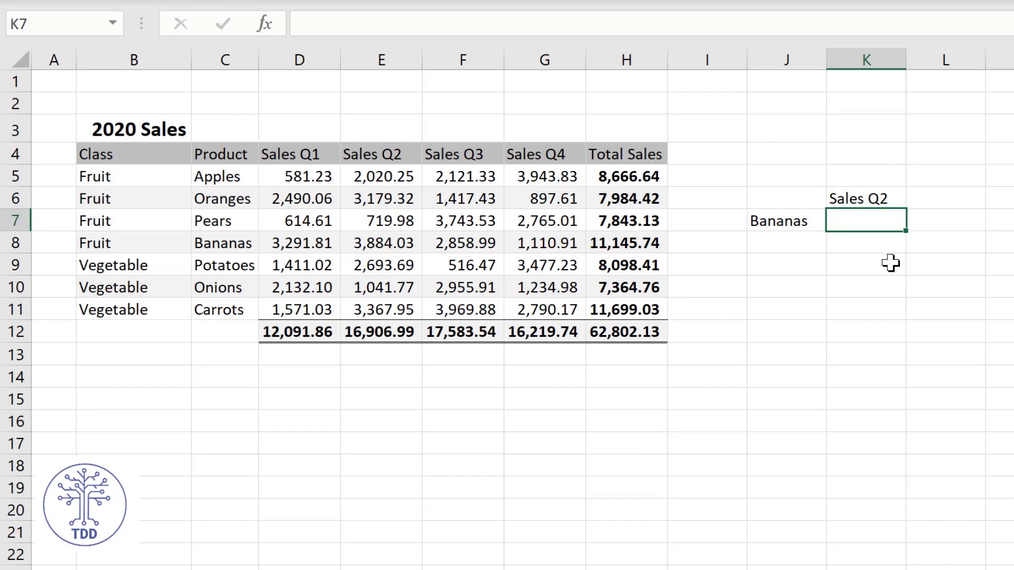
pyautogui.write('=in')
pyautogui.press('Tab')
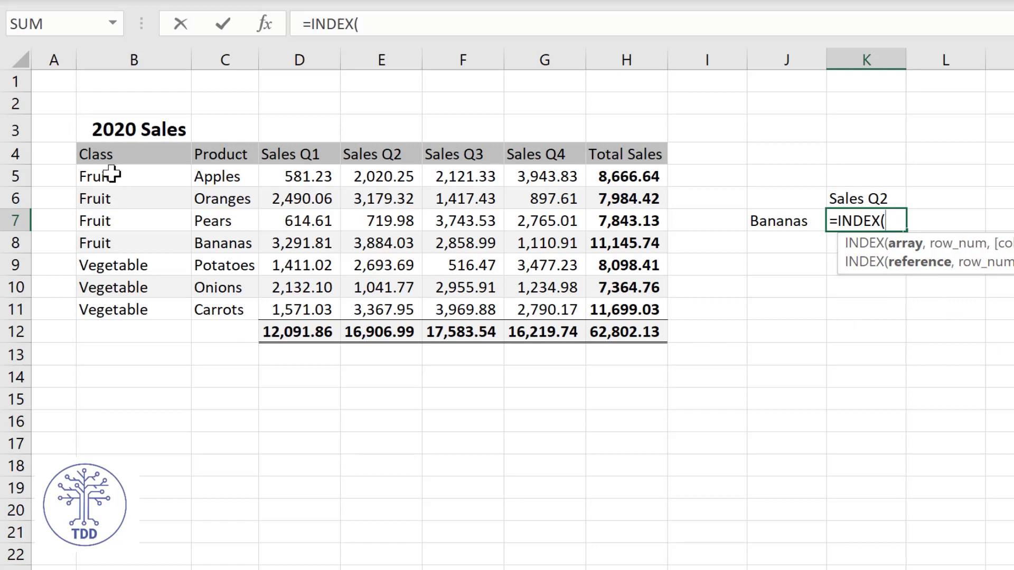
pyautogui.moveTo(107, 153); pyautogui.dragTo(657, 312)
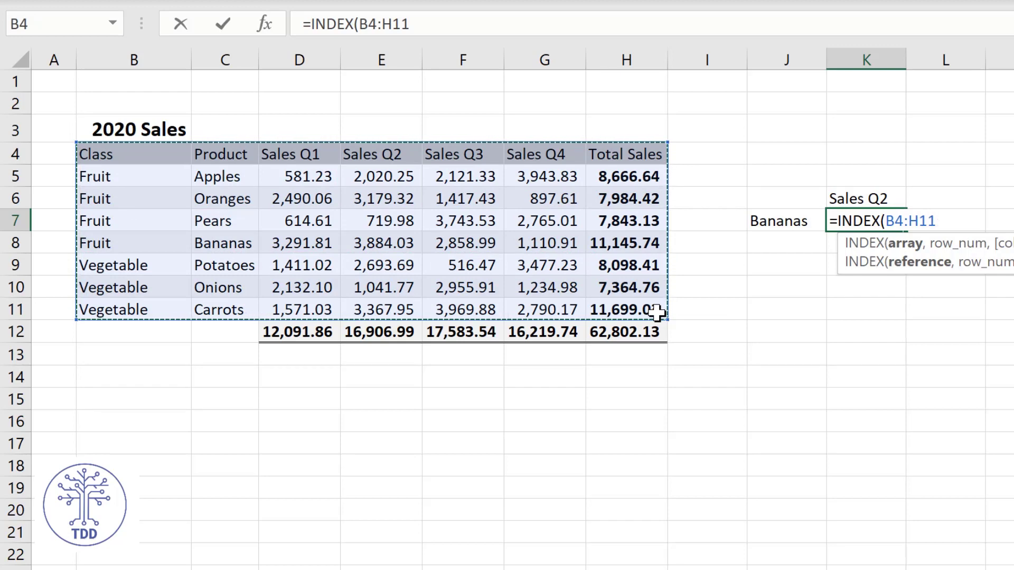
pyautogui.press('F4')
pyautogui.press('F4')
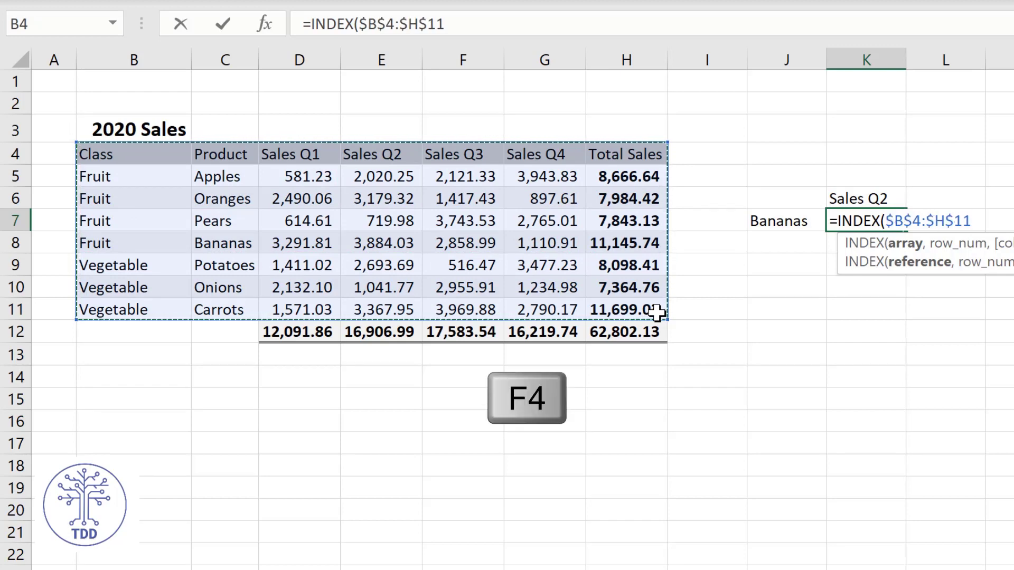
pyautogui.write(',')
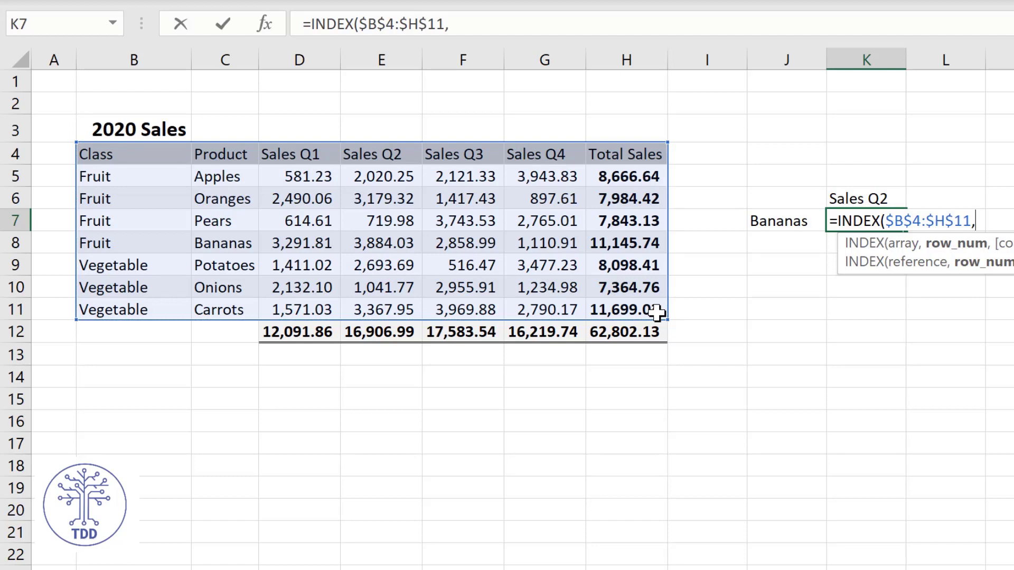
# Nest a MATCH as the row number of the K7 formula, with $J7 as lookup value and only its column locked.
pyautogui.write('ma')
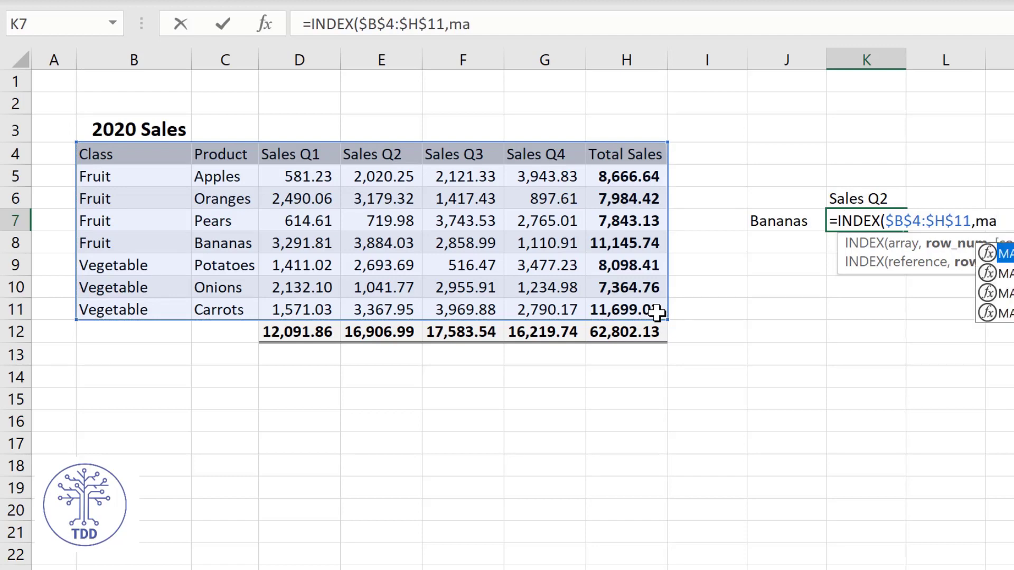
pyautogui.press('Tab')
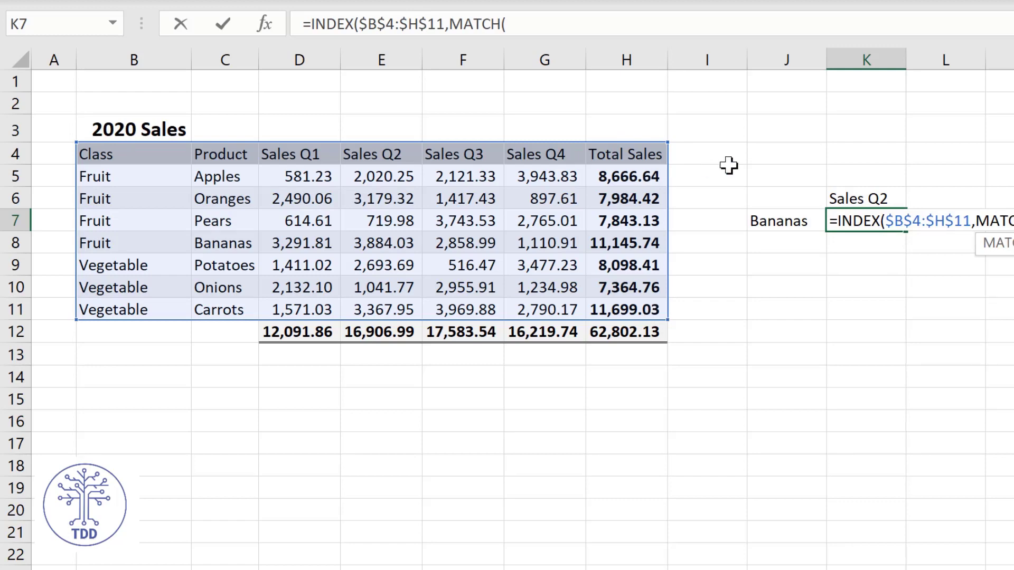
pyautogui.click(802, 217)
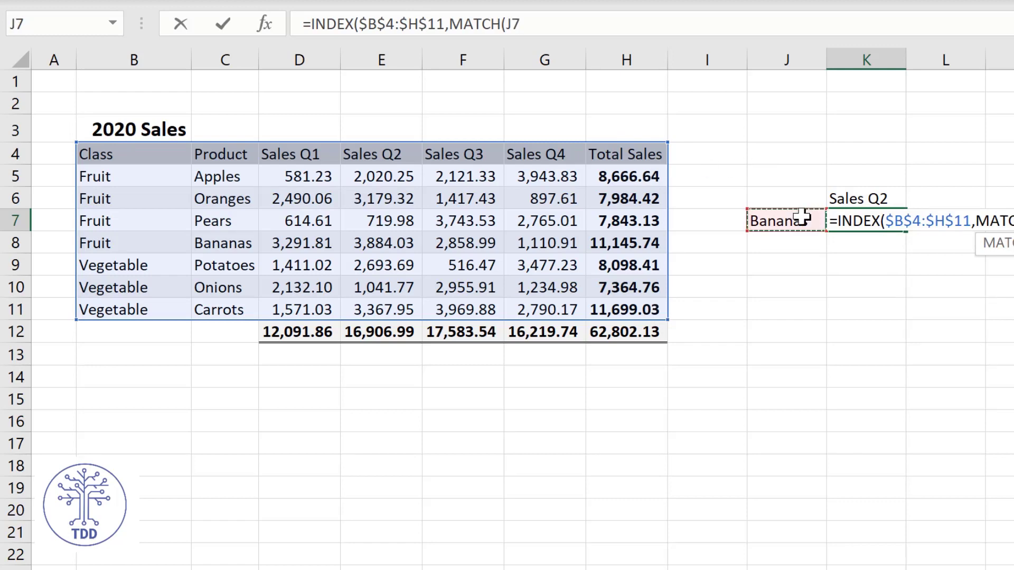
pyautogui.press('F4')
pyautogui.press('F4')
pyautogui.press('F4')
pyautogui.write(',')
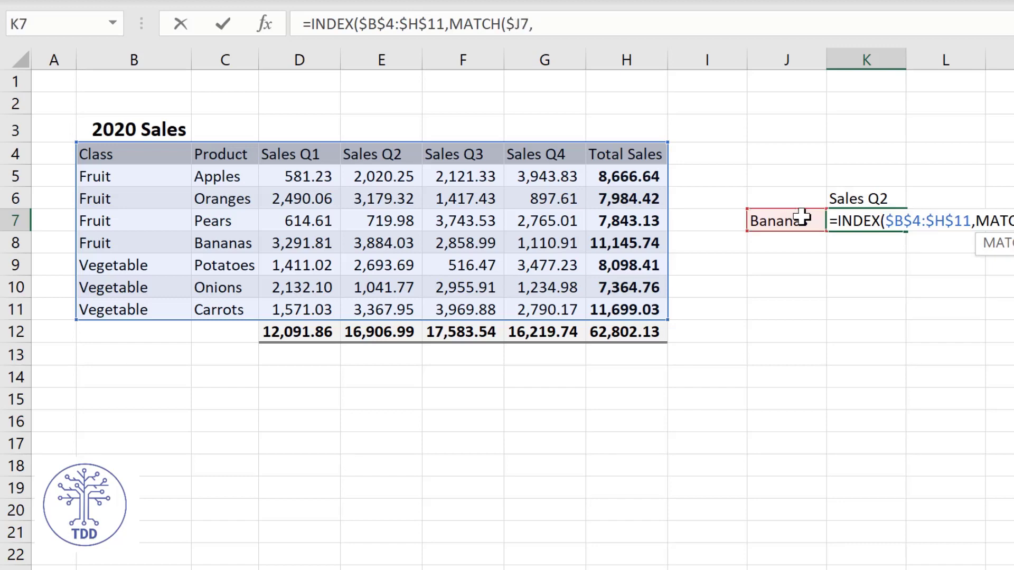
# Complete the row MATCH in K7 with the Product range $C$4:$C$11 as lookup array and match type 0.
pyautogui.click(217, 154)
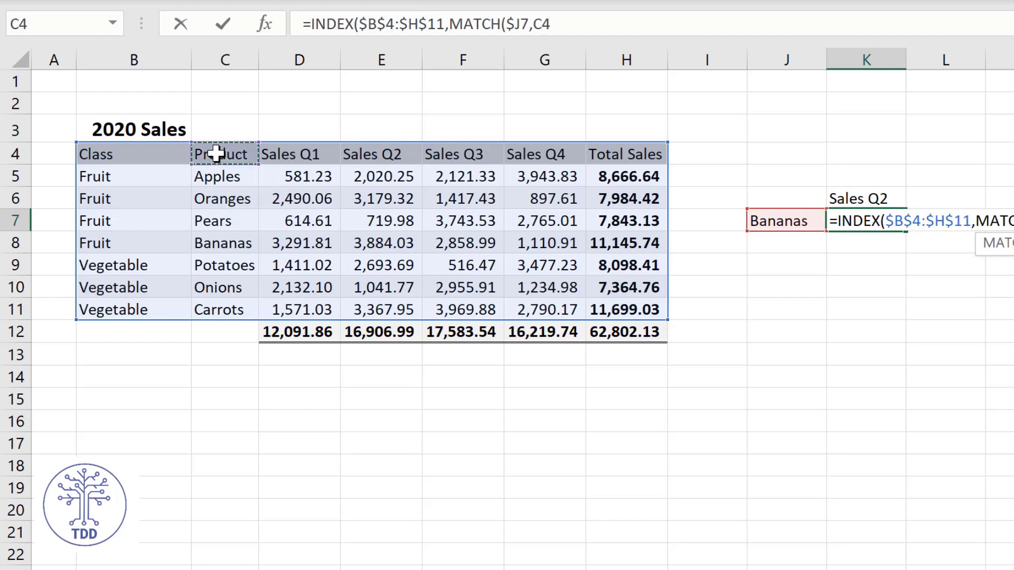
pyautogui.moveTo(216, 154); pyautogui.dragTo(223, 312)
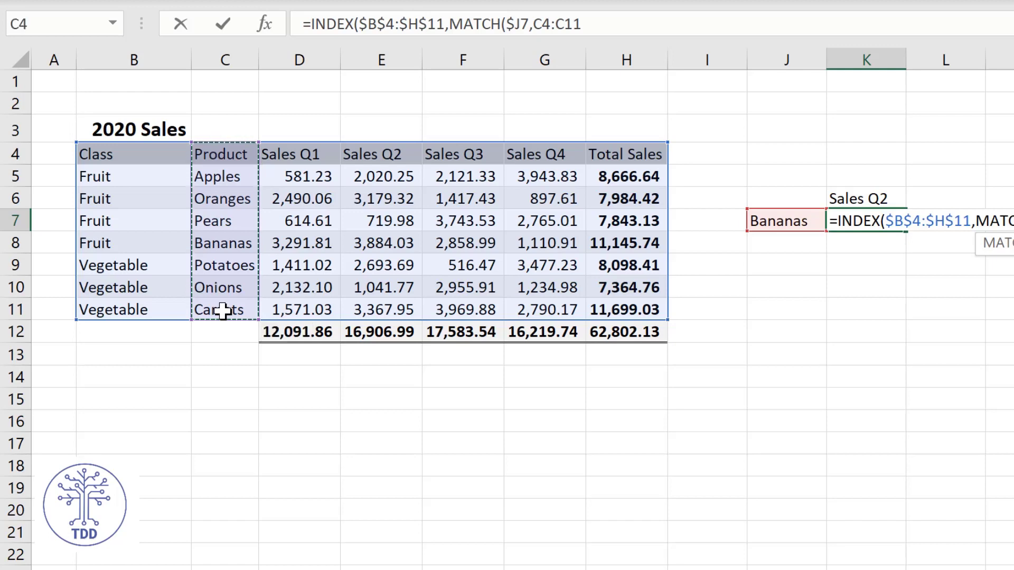
pyautogui.press('F4')
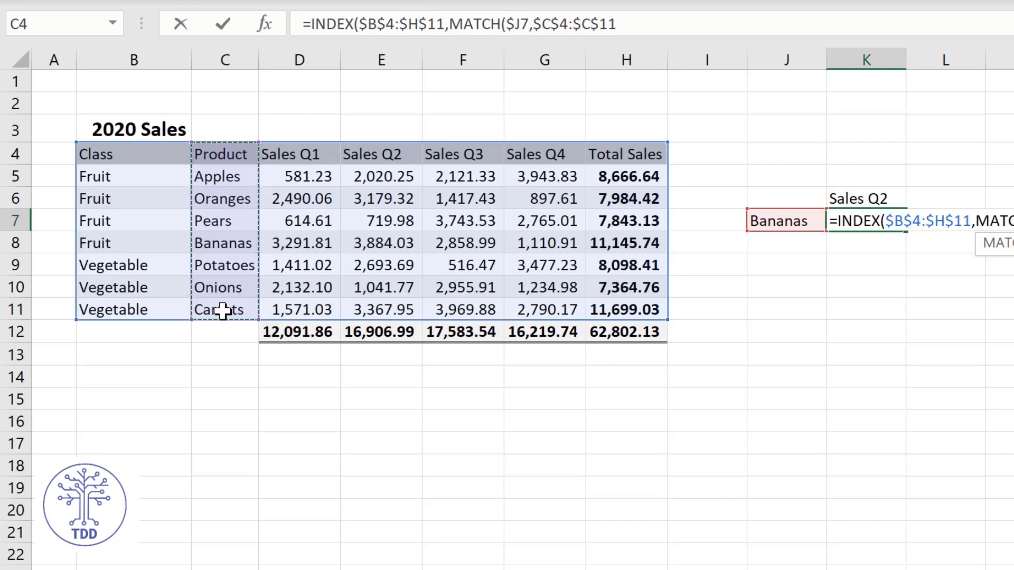
pyautogui.write(',')
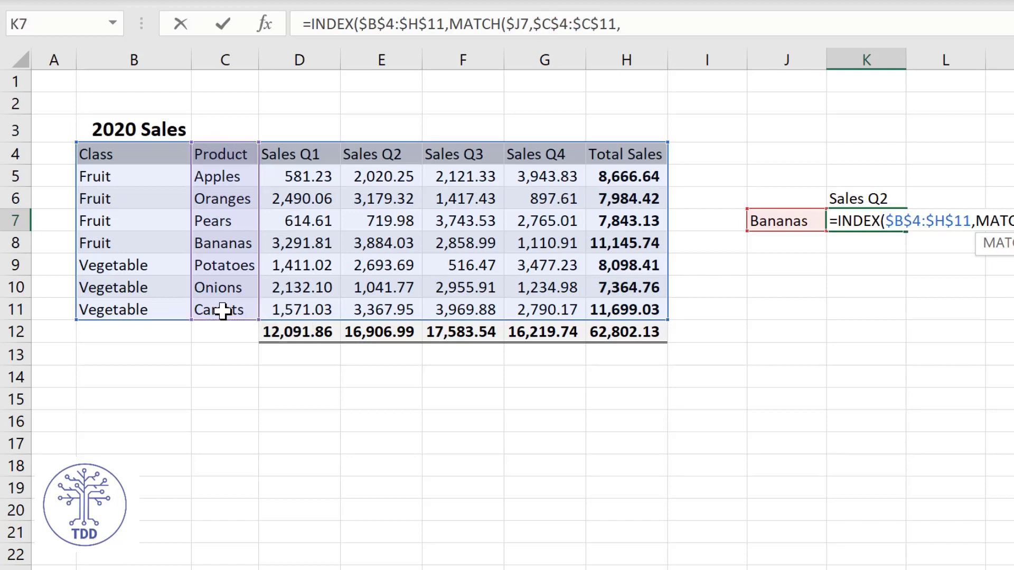
pyautogui.write('0')
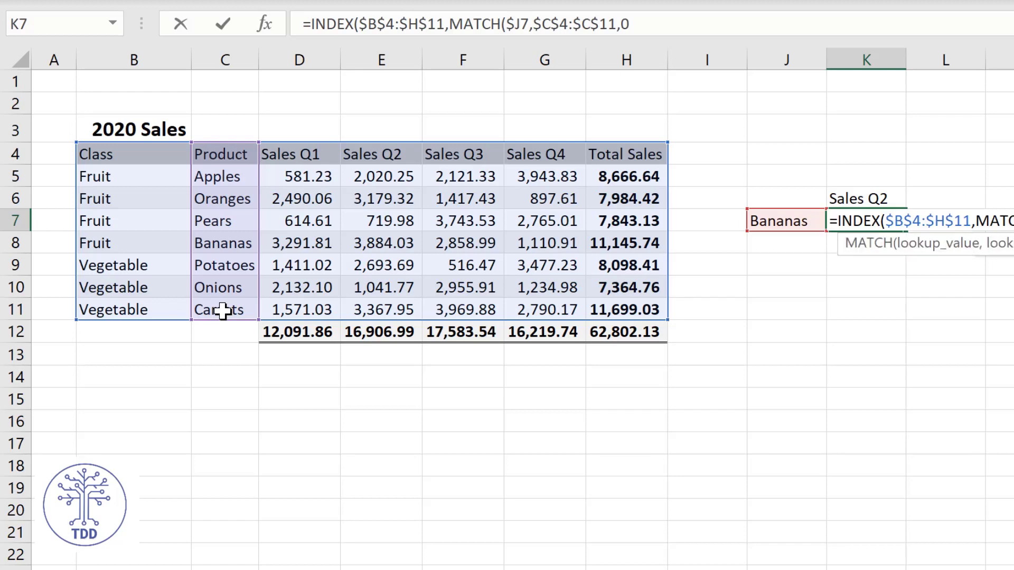
pyautogui.write(')')
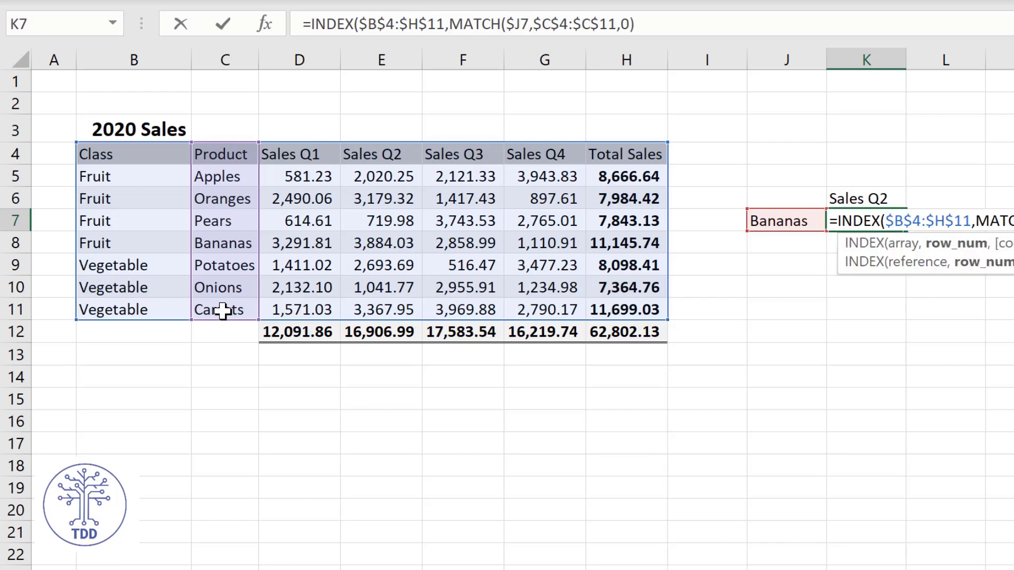
pyautogui.write(',')
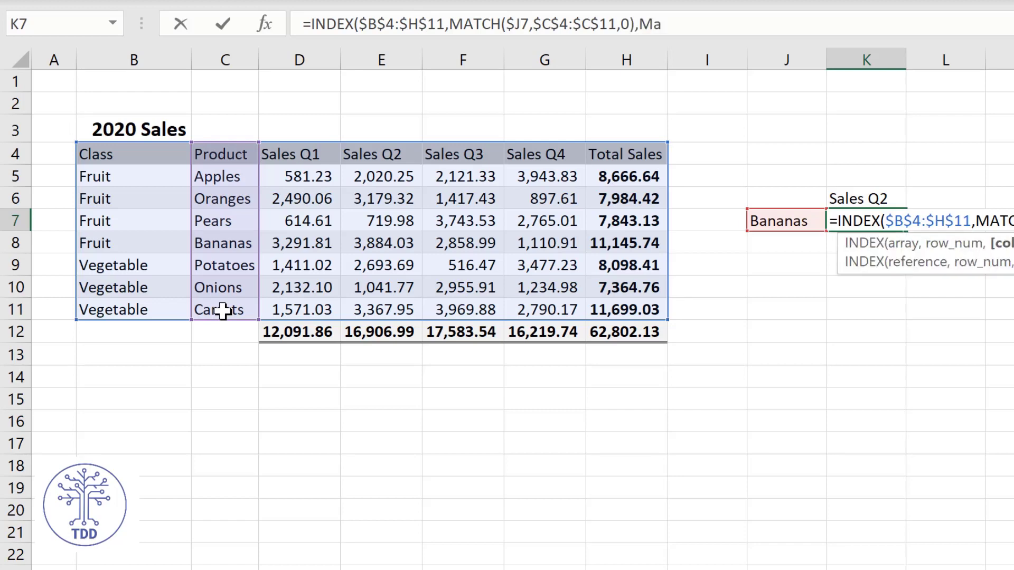
# Nest a second MATCH as the column number of the K7 formula, with K$6 as lookup value and only its row locked.
pyautogui.write('Ma')
pyautogui.press('Tab')
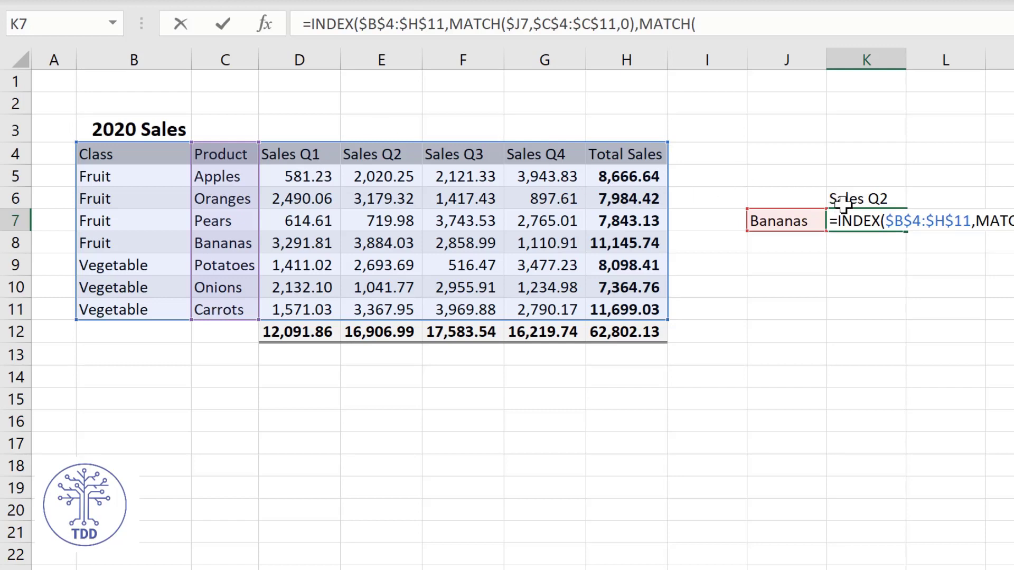
pyautogui.click(868, 199)
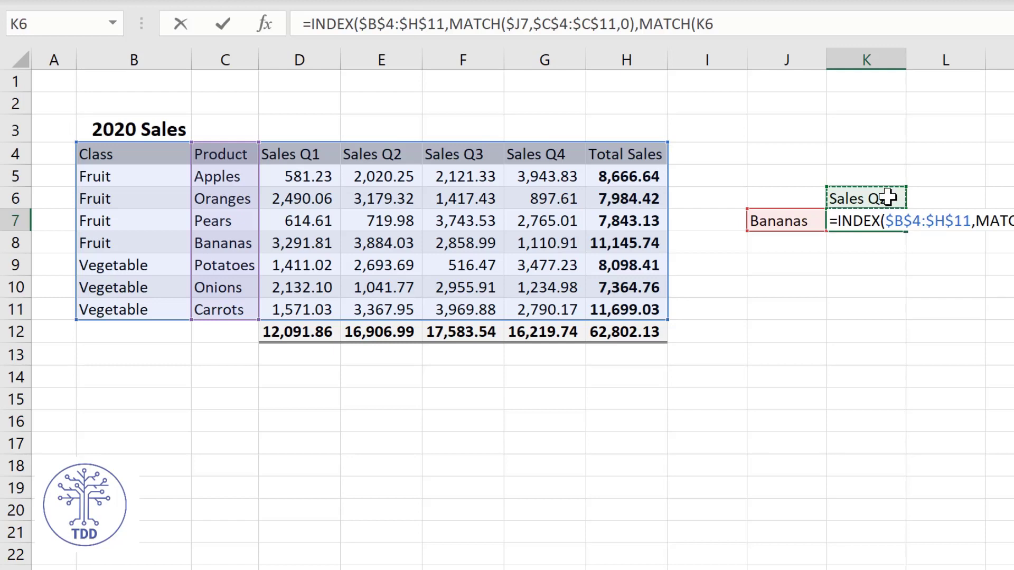
pyautogui.press('F4')
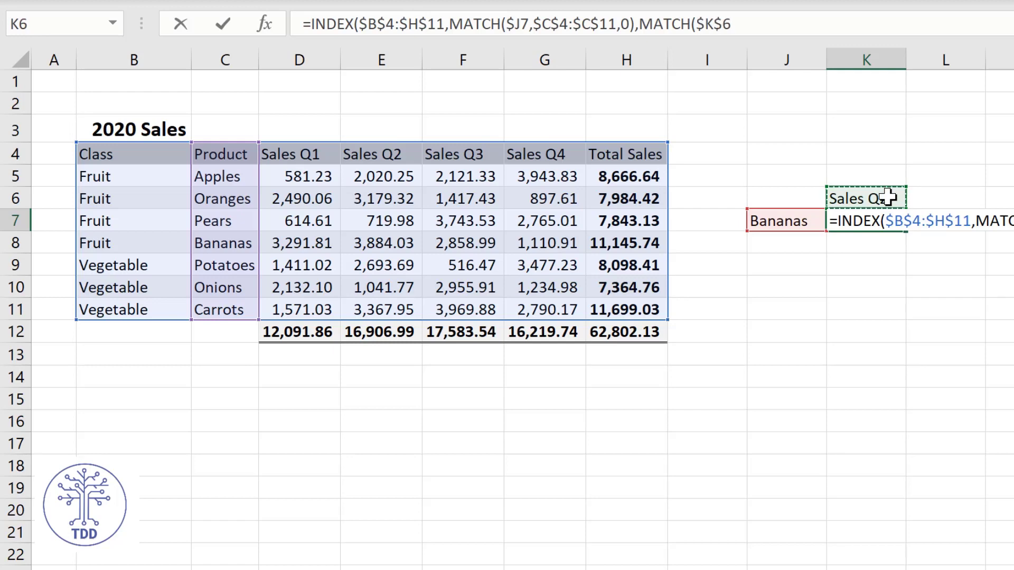
pyautogui.press('F4')
pyautogui.write(',')
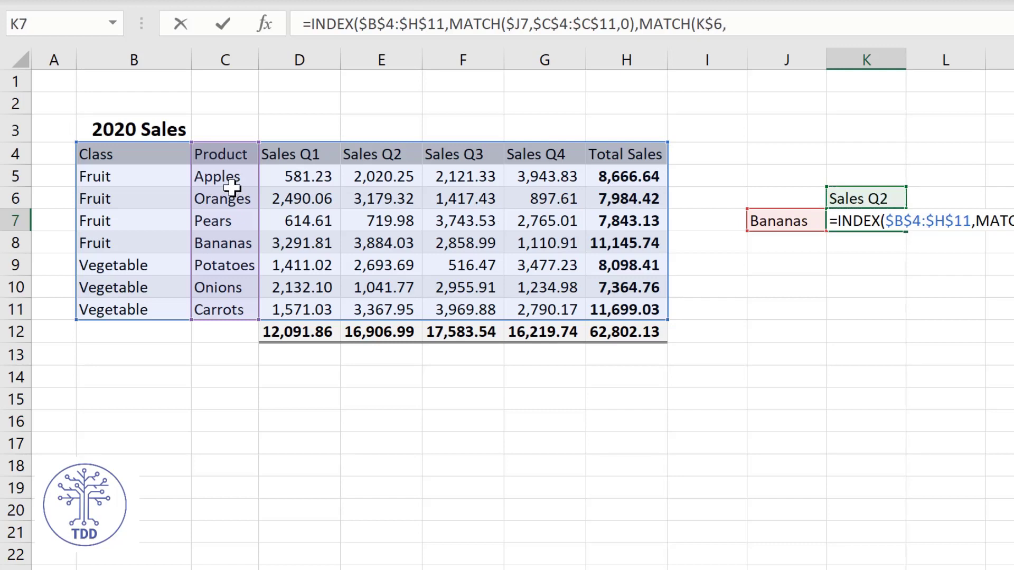
# Finish the K7 formula by giving the column MATCH the header range $B$4:$H$4 and match type 0, and enter it.
pyautogui.click(120, 154)
pyautogui.moveTo(120, 153); pyautogui.dragTo(615, 147)
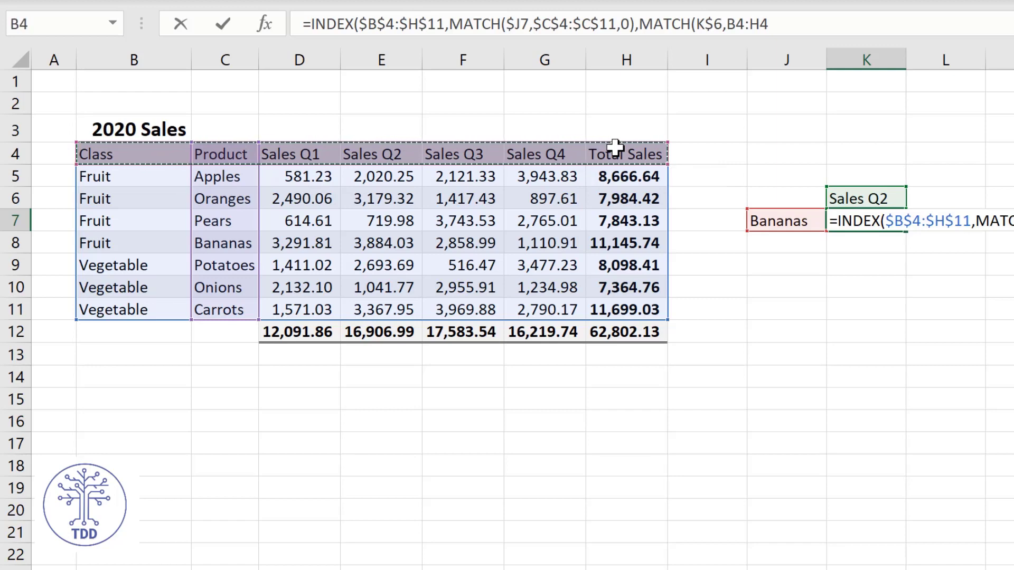
pyautogui.press('F4')
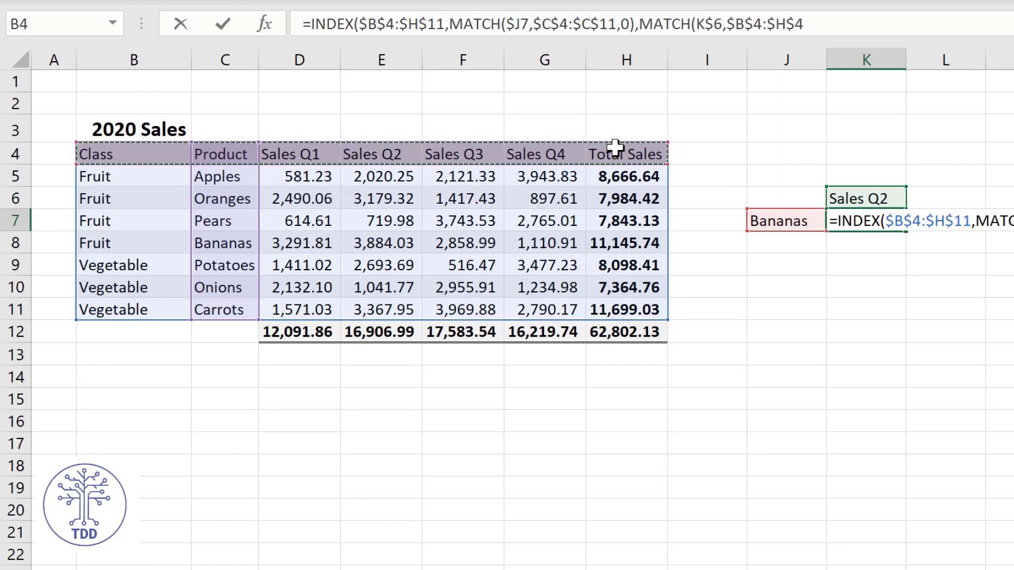
pyautogui.write(',')
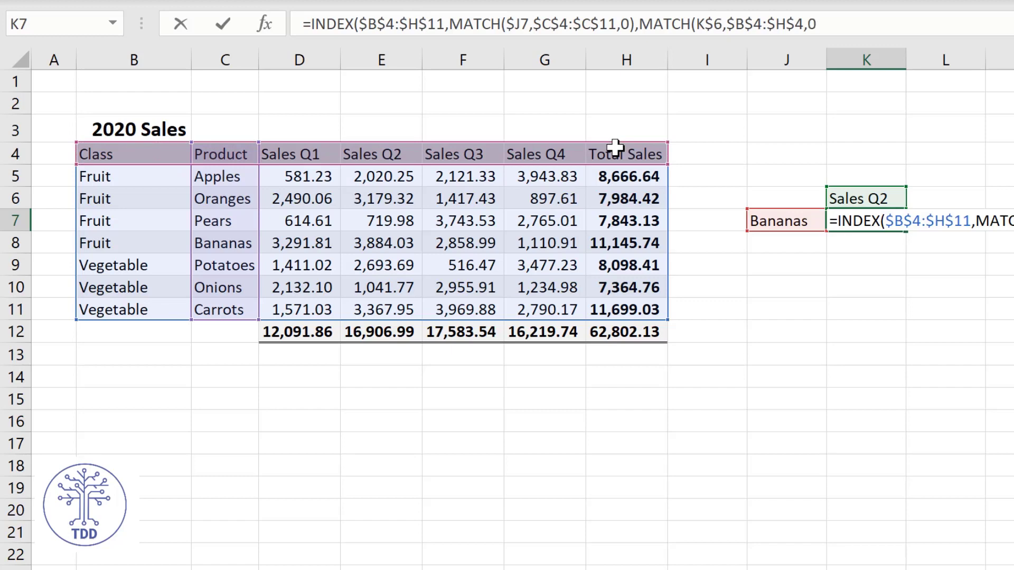
pyautogui.write('0))')
pyautogui.press('Return')
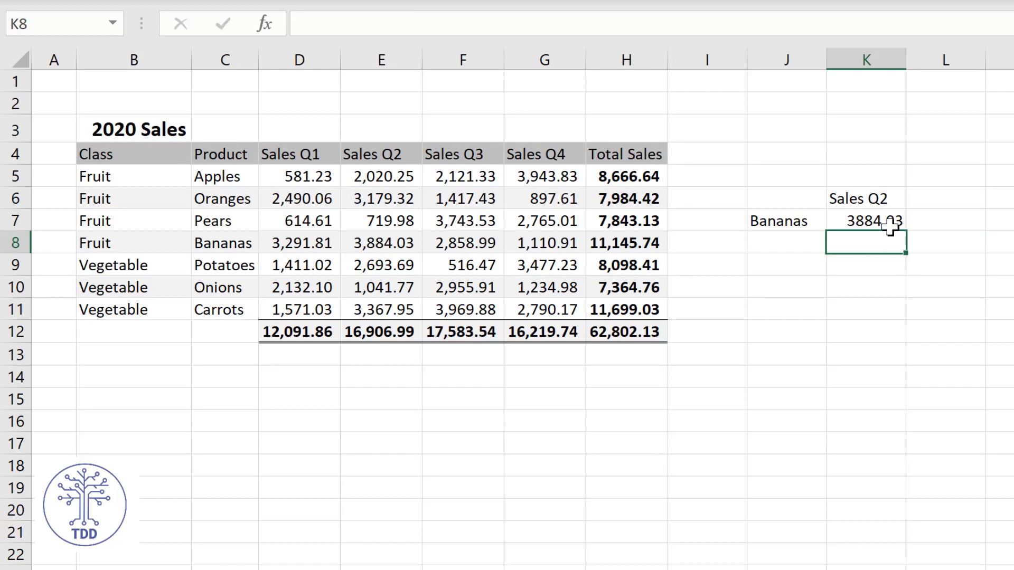
# Review the ranges and locked references of the finished INDEX and MATCH formula in K7, and its header lookup cell K6.
pyautogui.click(868, 220)
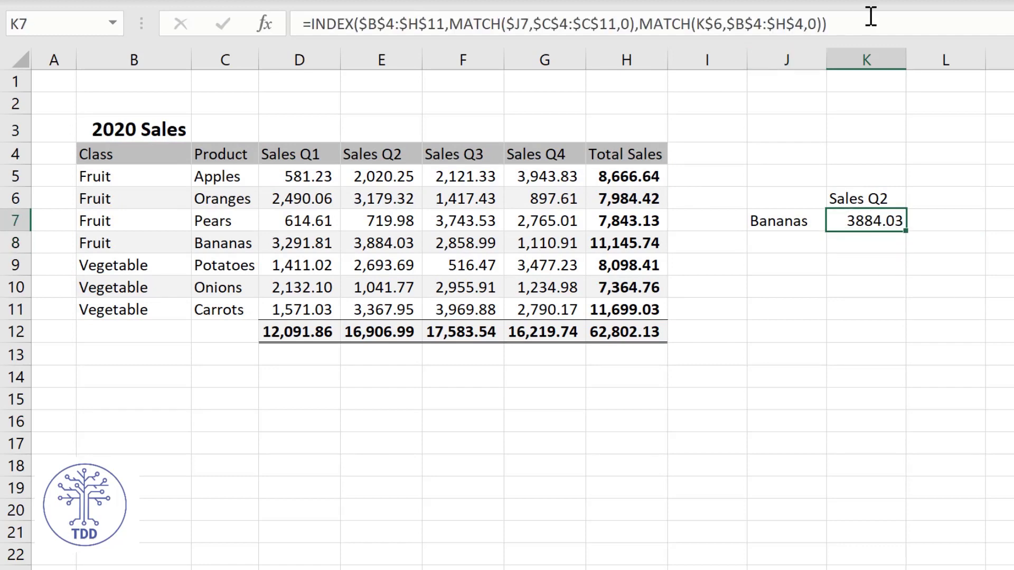
pyautogui.click(871, 16)
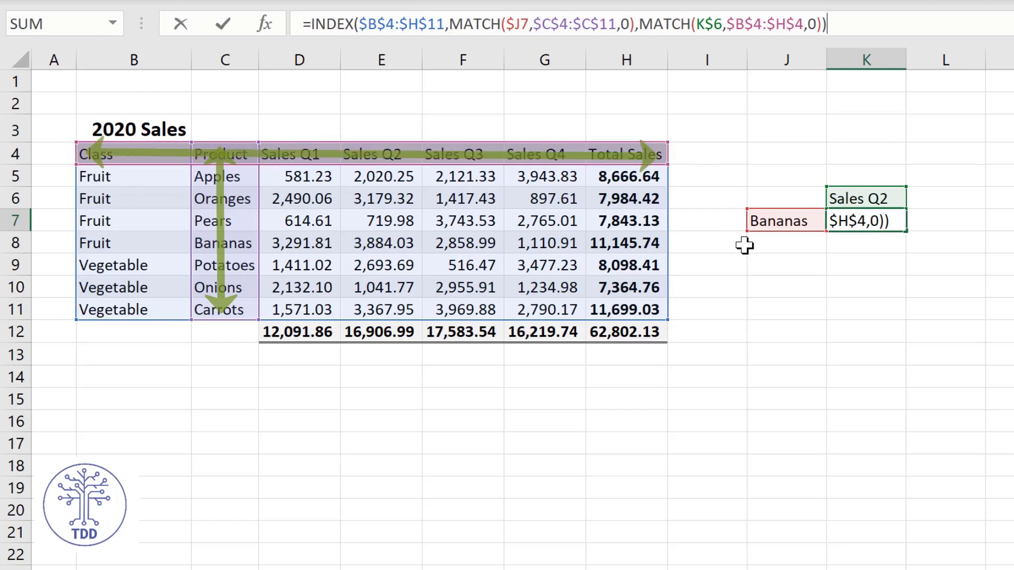
pyautogui.click(782, 289)
pyautogui.click(855, 217)
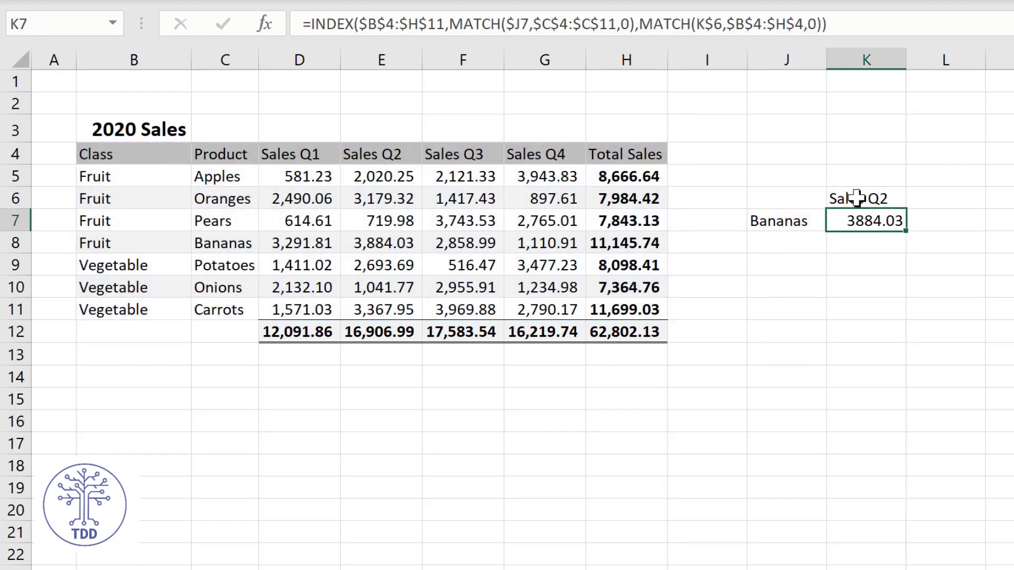
pyautogui.click(857, 199)
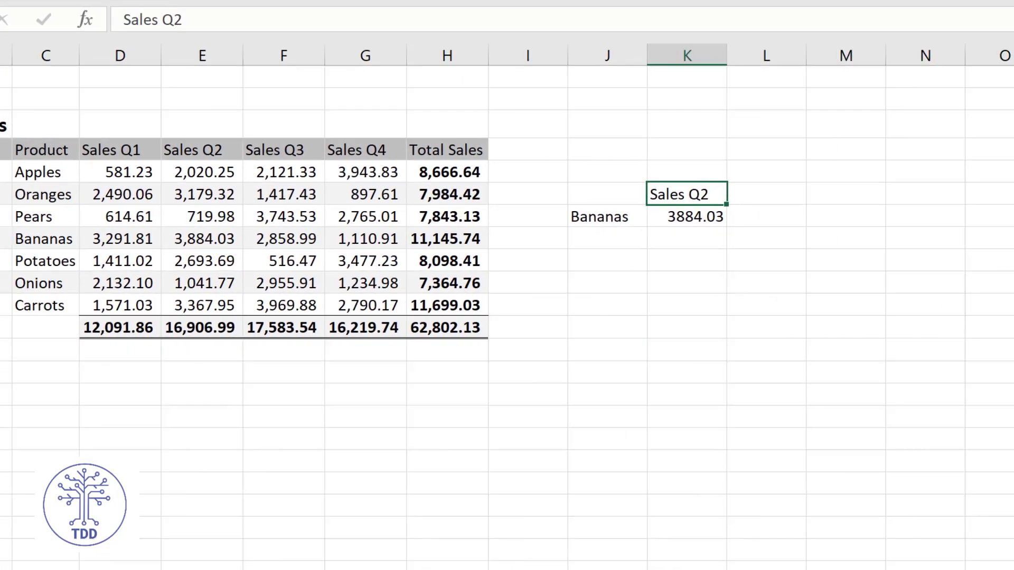
# Add a list data validation to K6 with the header range =$B$4:$H$4 as its source.
pyautogui.click(591, 223)
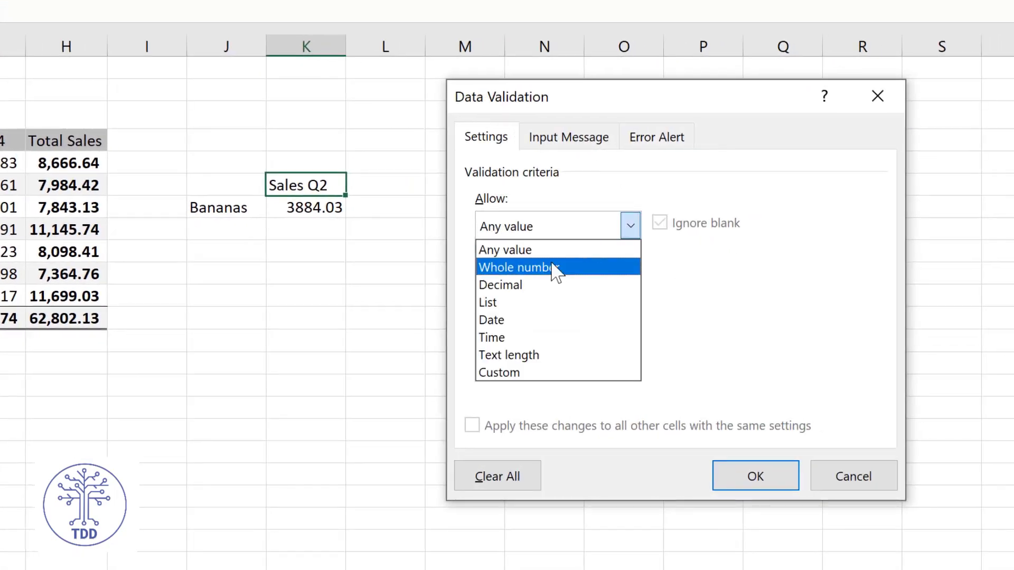
pyautogui.click(518, 303)
pyautogui.click(508, 335)
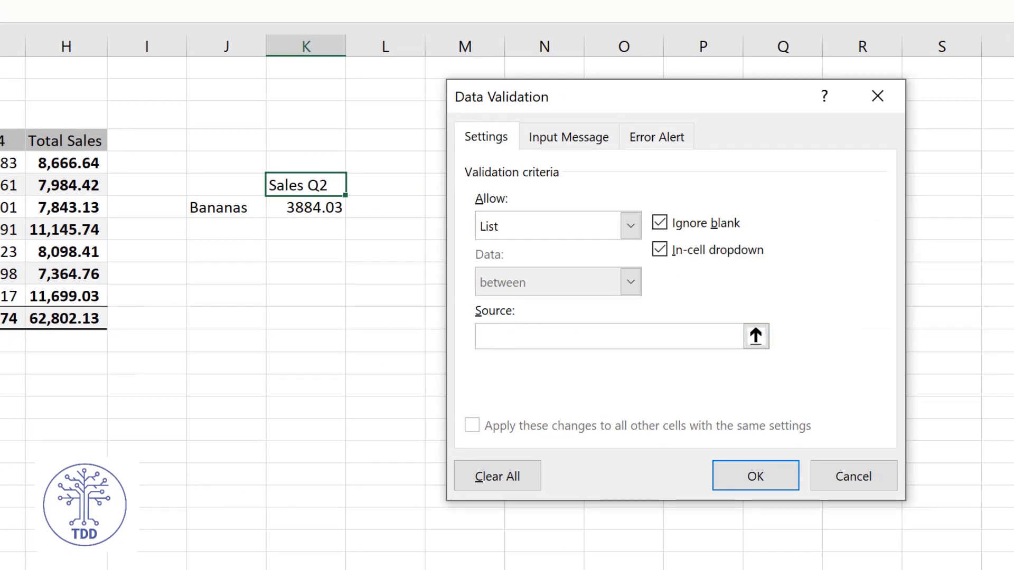
pyautogui.moveTo(0, 141); pyautogui.dragTo(41, 140)
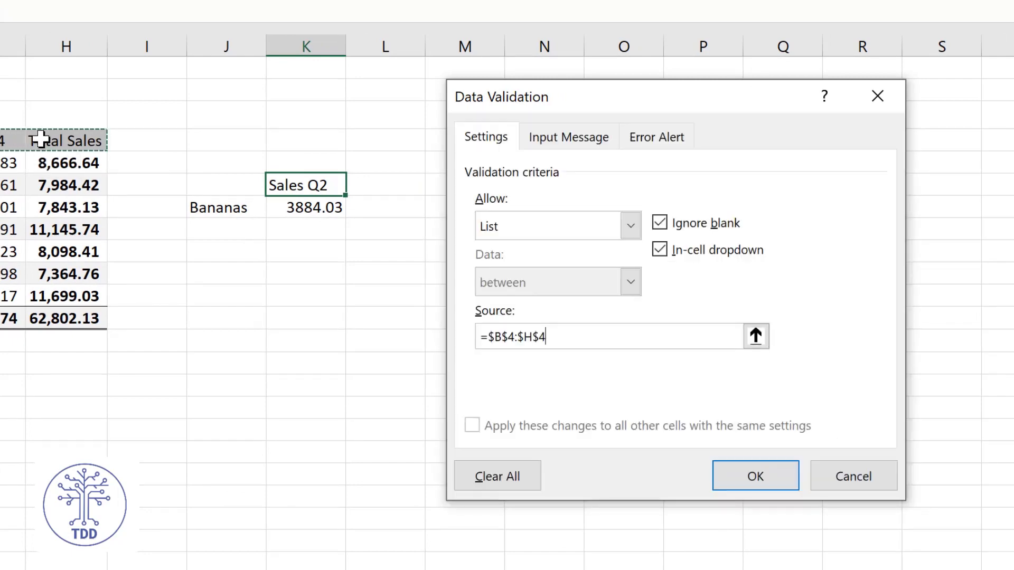
pyautogui.click(755, 477)
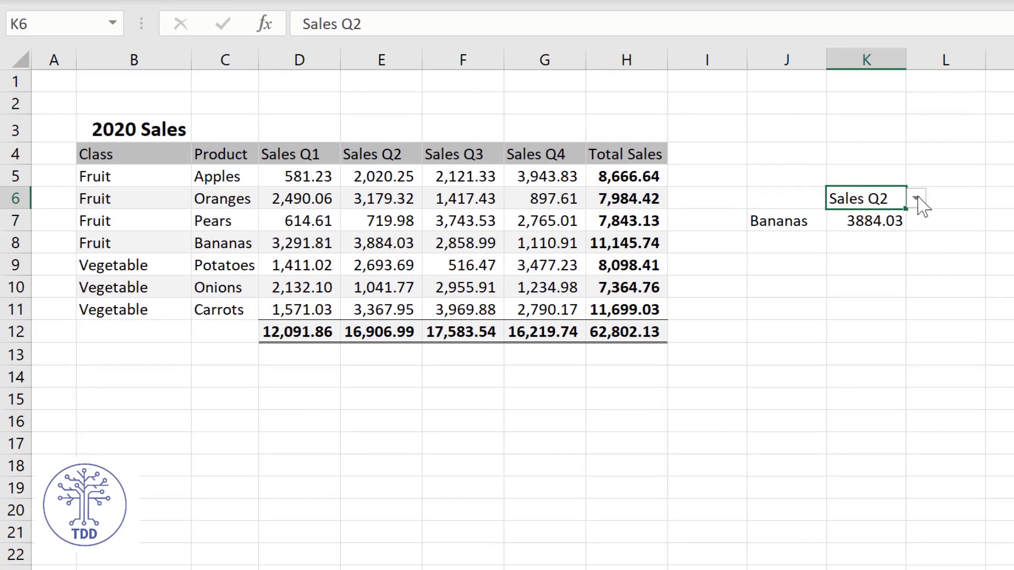
# Test the header list in K6 by choosing Sales Q4, and leave the cell set to Class.
pyautogui.click(916, 199)
pyautogui.click(876, 307)
pyautogui.click(916, 199)
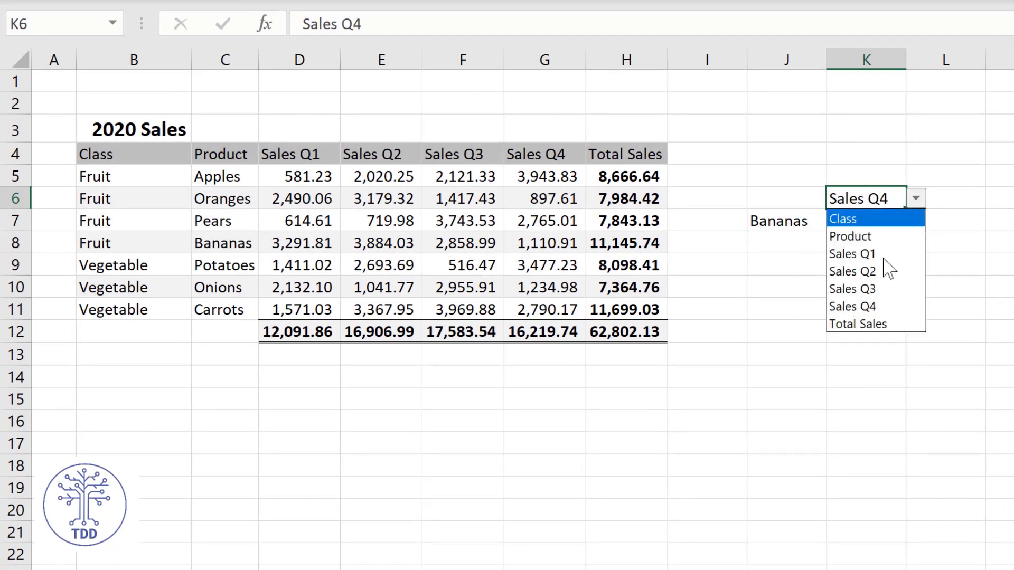
pyautogui.click(887, 219)
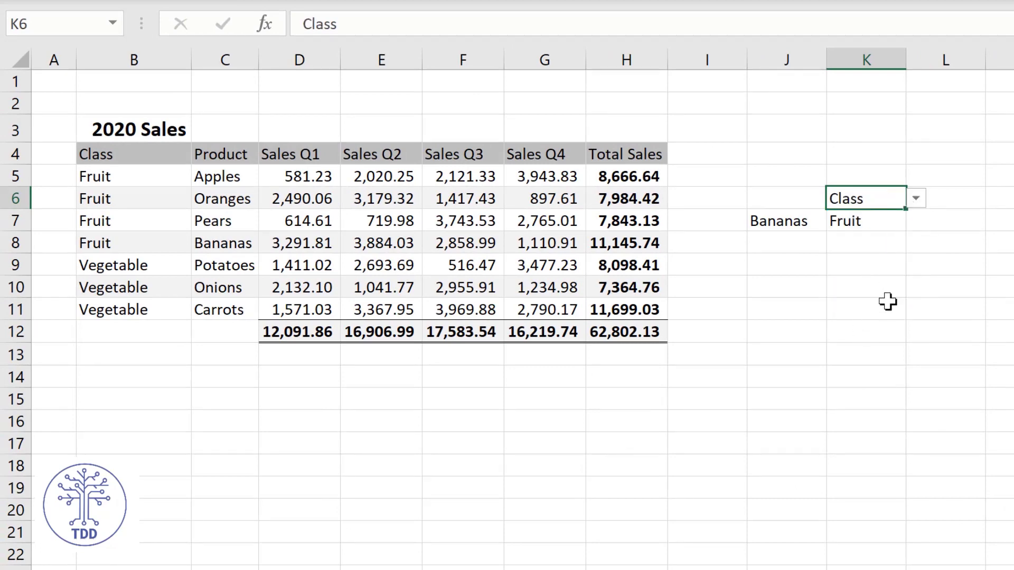
pyautogui.click(927, 262)
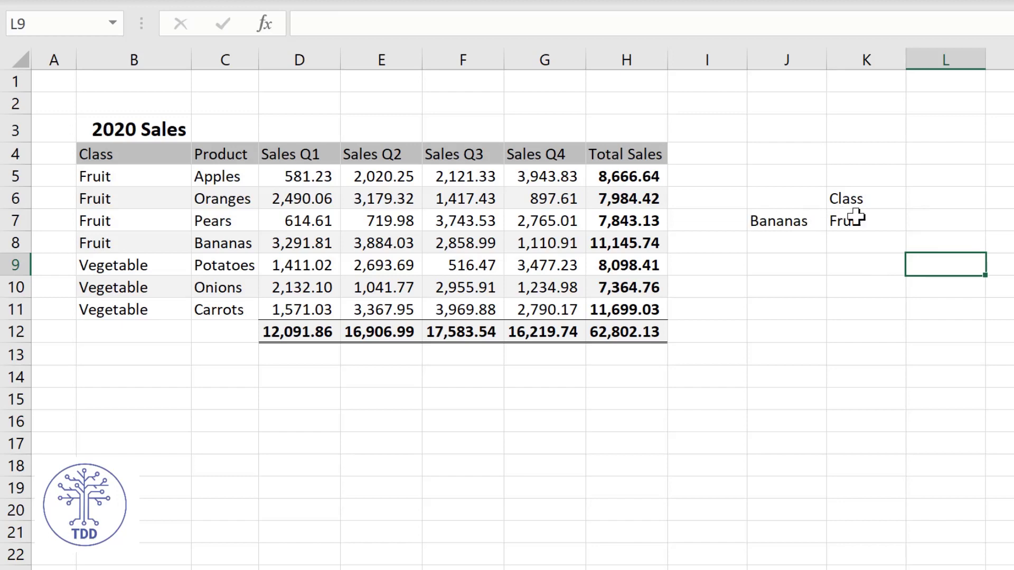
# Add Carrots as a second lookup product in J8 and fill the K7 formula down to K8.
pyautogui.click(779, 244)
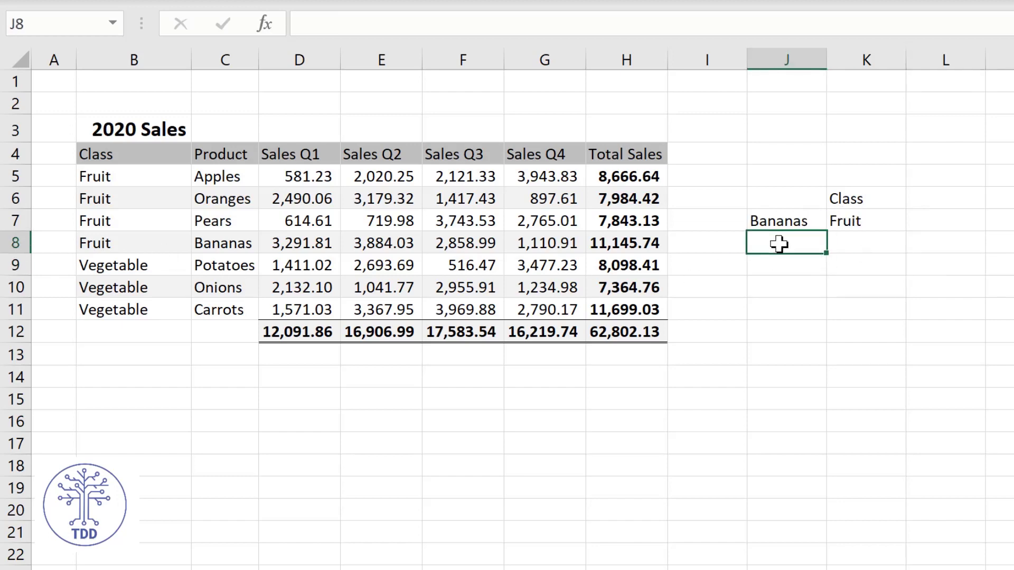
pyautogui.write('Carro')
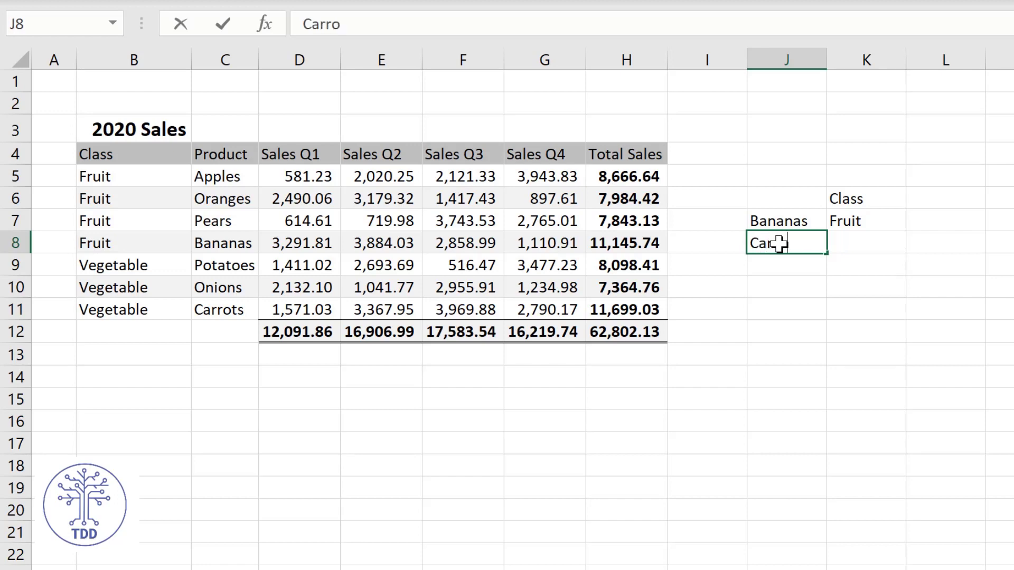
pyautogui.write('ts')
pyautogui.press('Return')
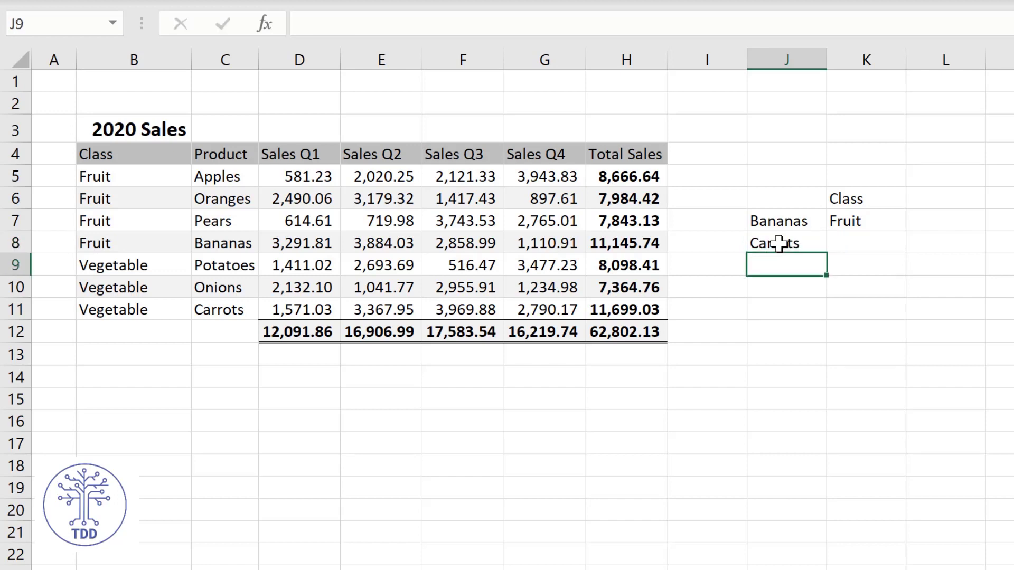
pyautogui.click(857, 226)
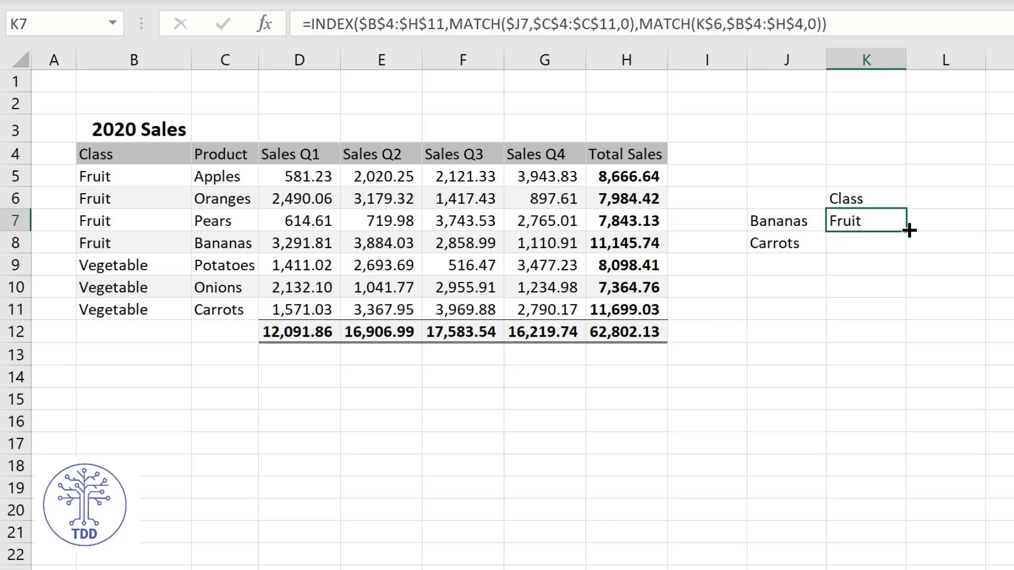
pyautogui.moveTo(908, 231); pyautogui.dragTo(906, 252)
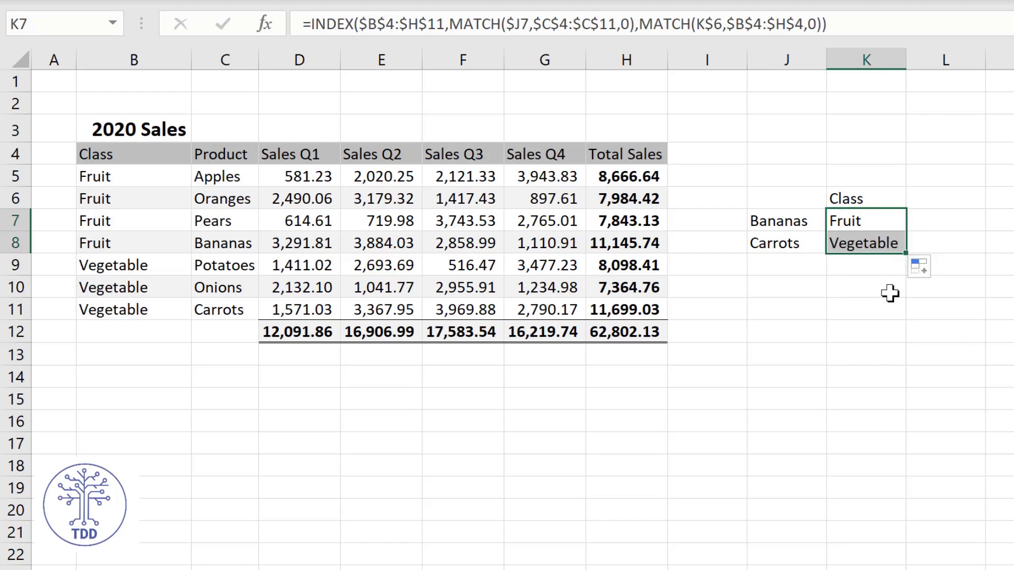
# Copy the header cell K6 with its list to L6 and fill the K7:K8 formulas across to column L.
pyautogui.click(884, 199)
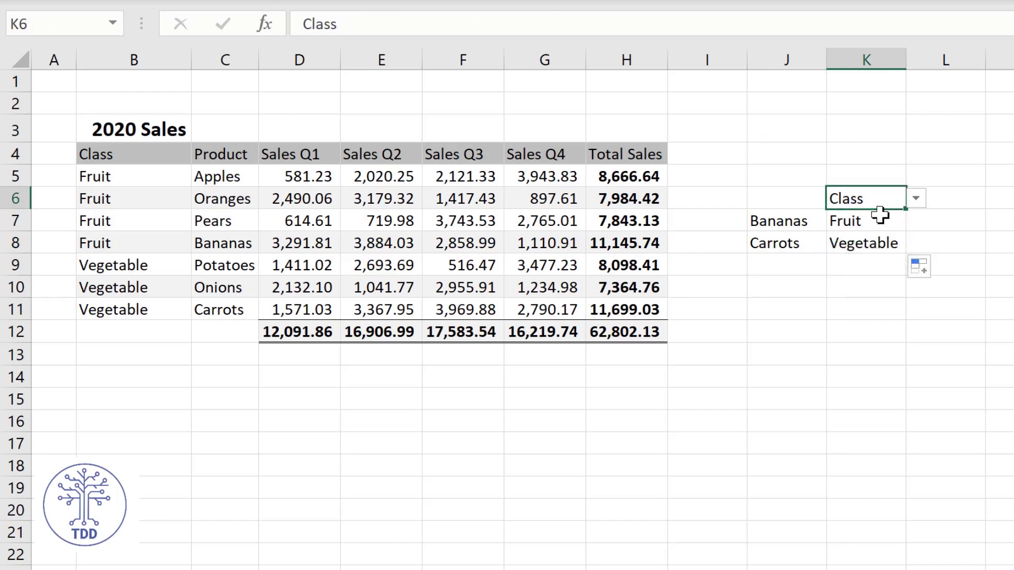
pyautogui.hotkey('ctrl', 'c')
pyautogui.press('Right')
pyautogui.hotkey('ctrl', 'v')
pyautogui.moveTo(881, 217); pyautogui.dragTo(971, 242)
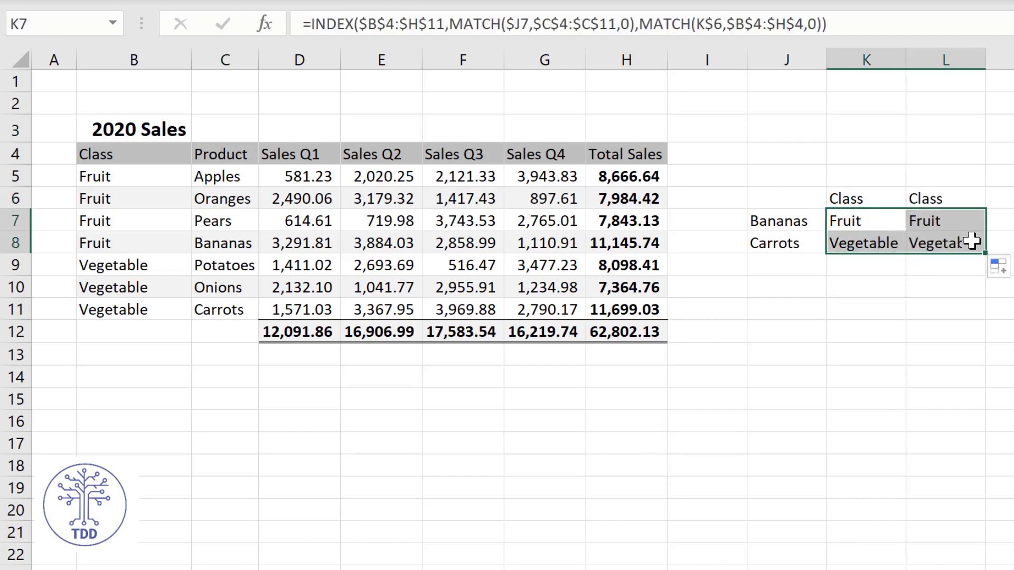
# Try Sales Q2 in L6, set the header to Total Sales, and check the references of the formula in L7.
pyautogui.click(973, 197)
pyautogui.click(996, 199)
pyautogui.press('Escape')
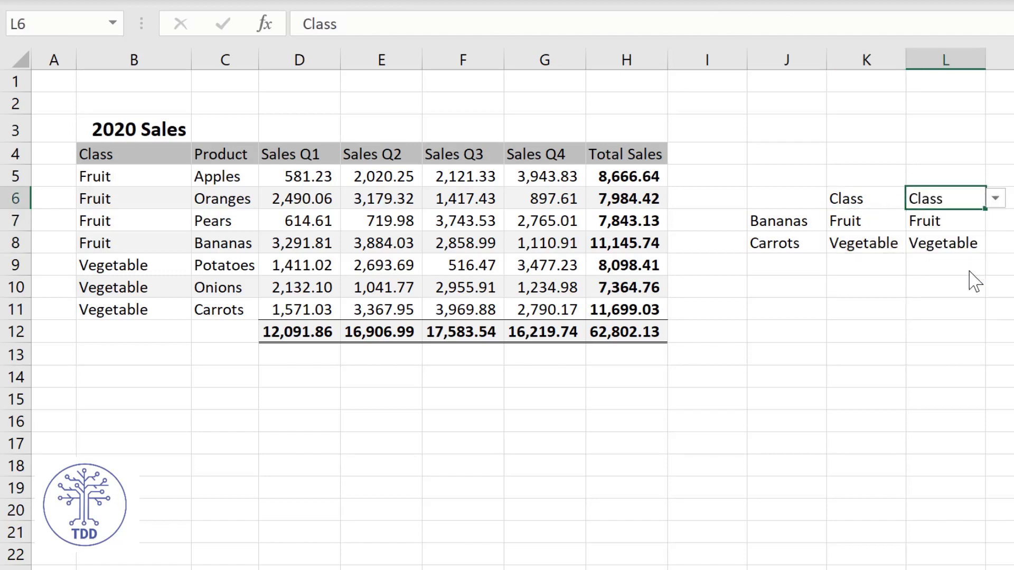
pyautogui.click(996, 199)
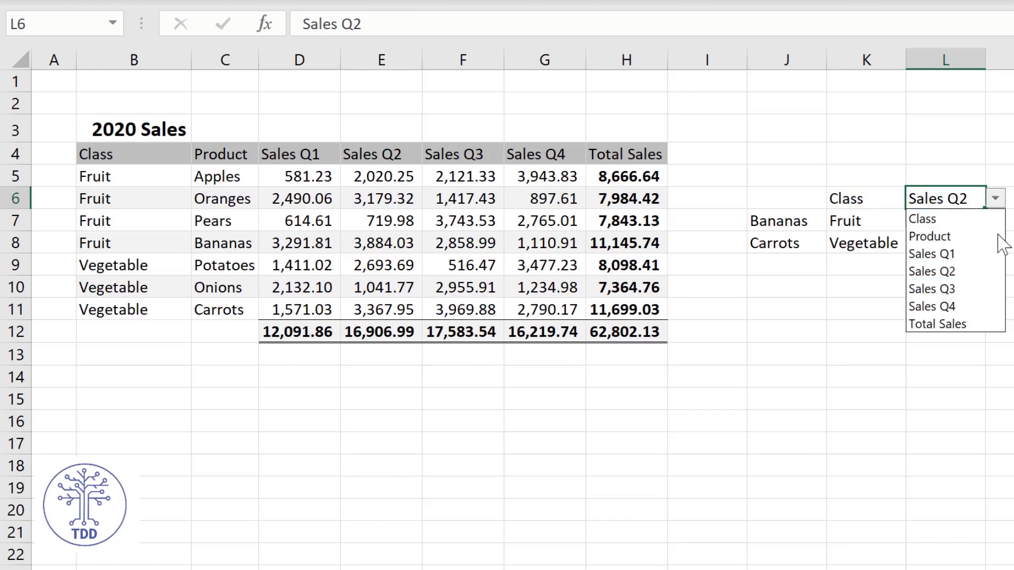
pyautogui.click(983, 322)
pyautogui.click(1004, 243)
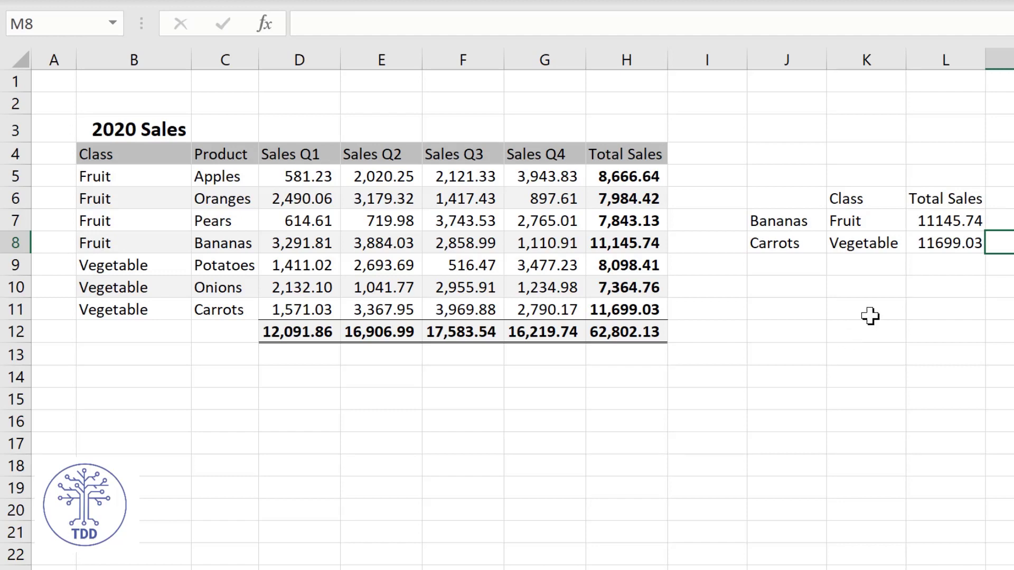
pyautogui.click(944, 226)
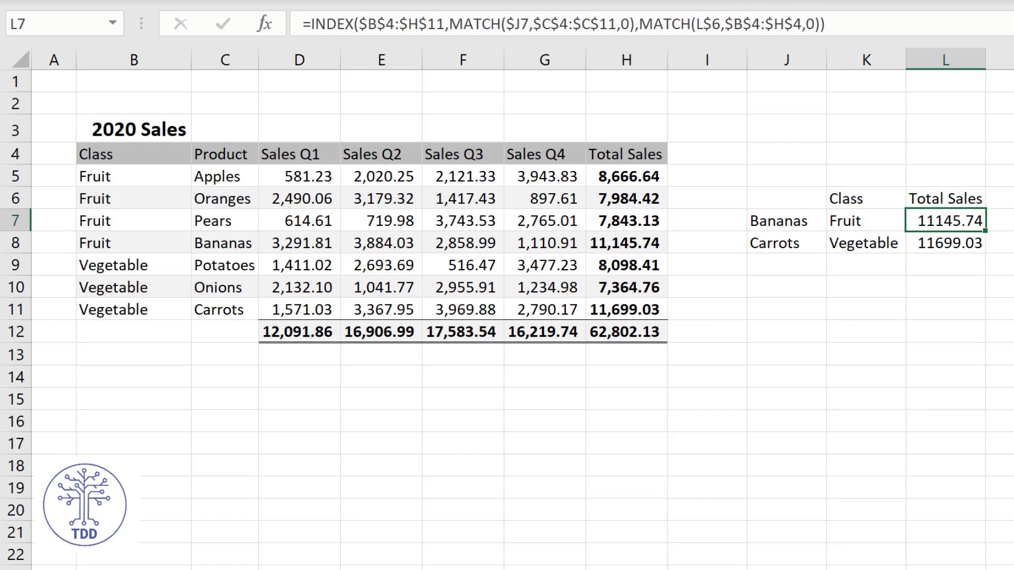
pyautogui.click(1000, 269)
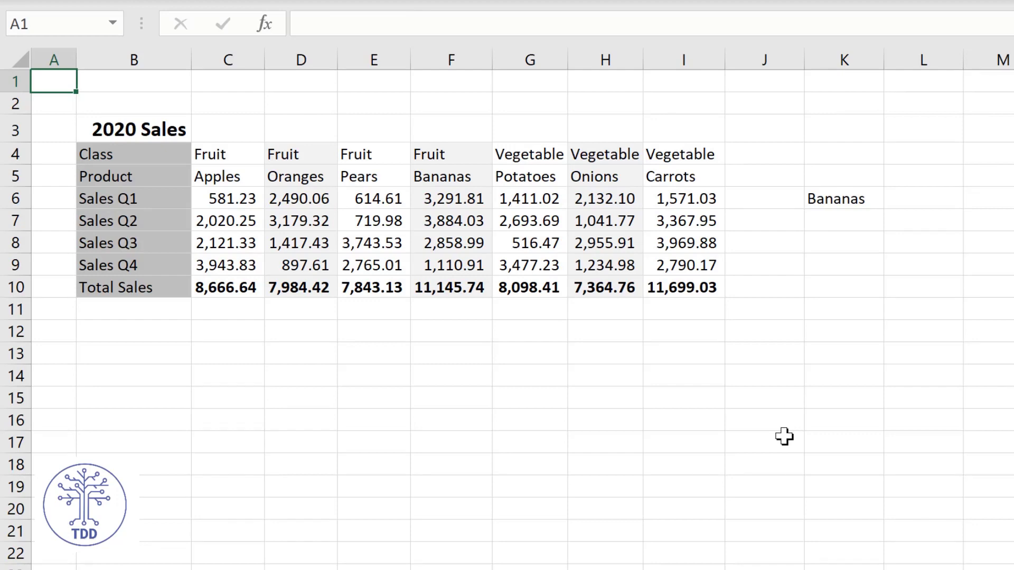
# On the sheet with products across columns, enter =MATCH(K6,5:5,0) in L6 to locate the product in row 5.
pyautogui.click(906, 195)
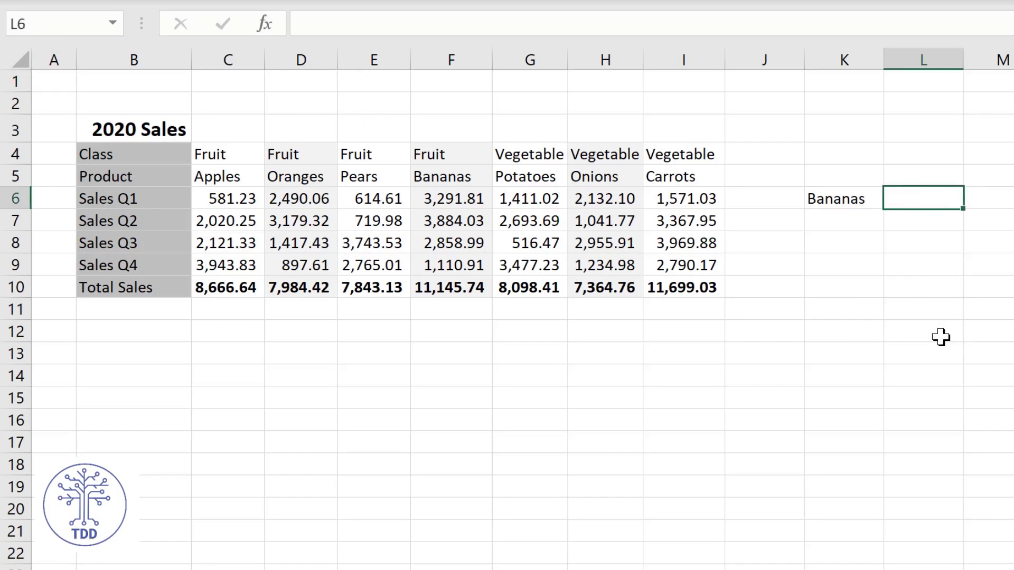
pyautogui.write('=ma')
pyautogui.press('Tab')
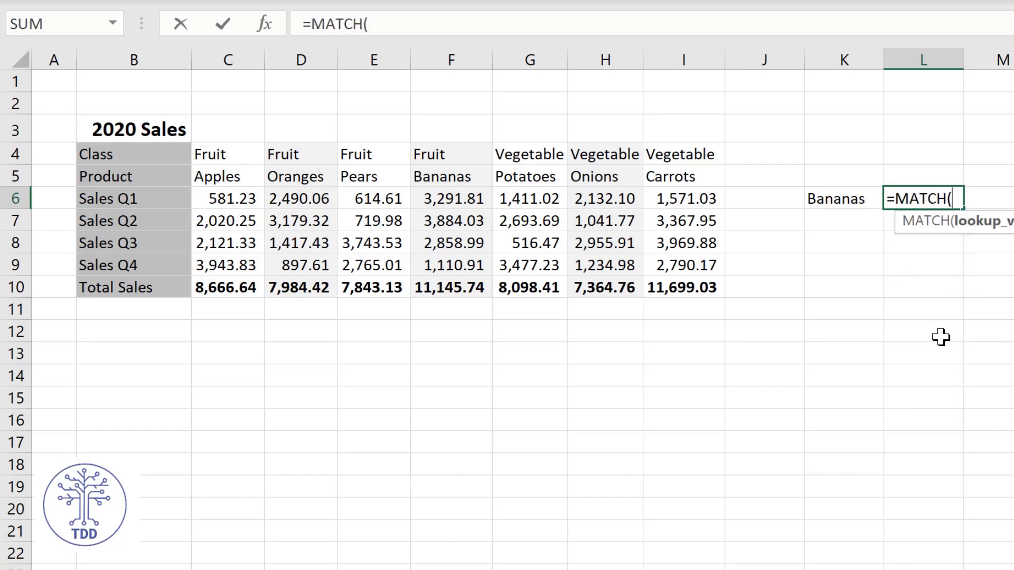
pyautogui.click(848, 198)
pyautogui.write(',')
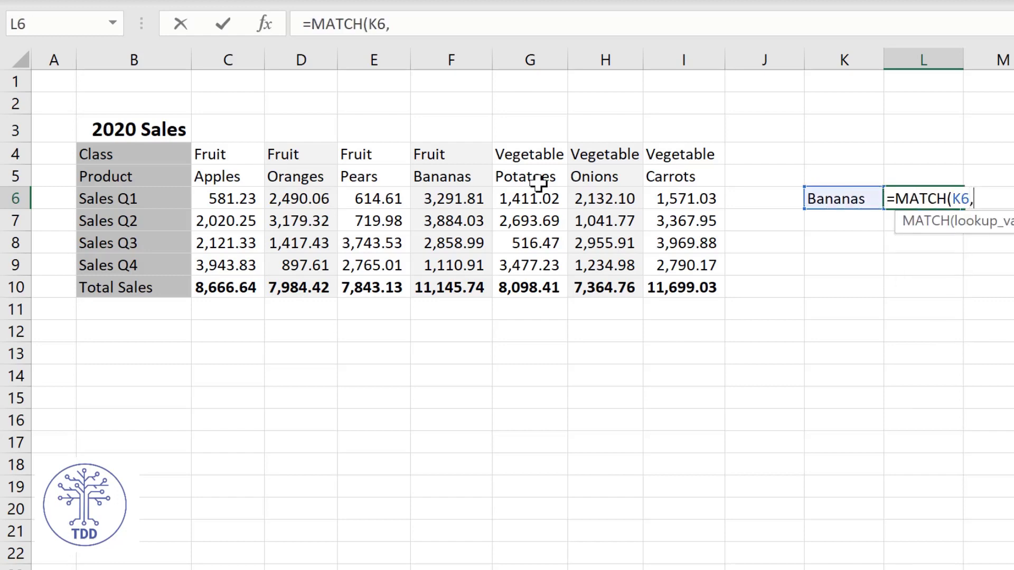
pyautogui.click(14, 176)
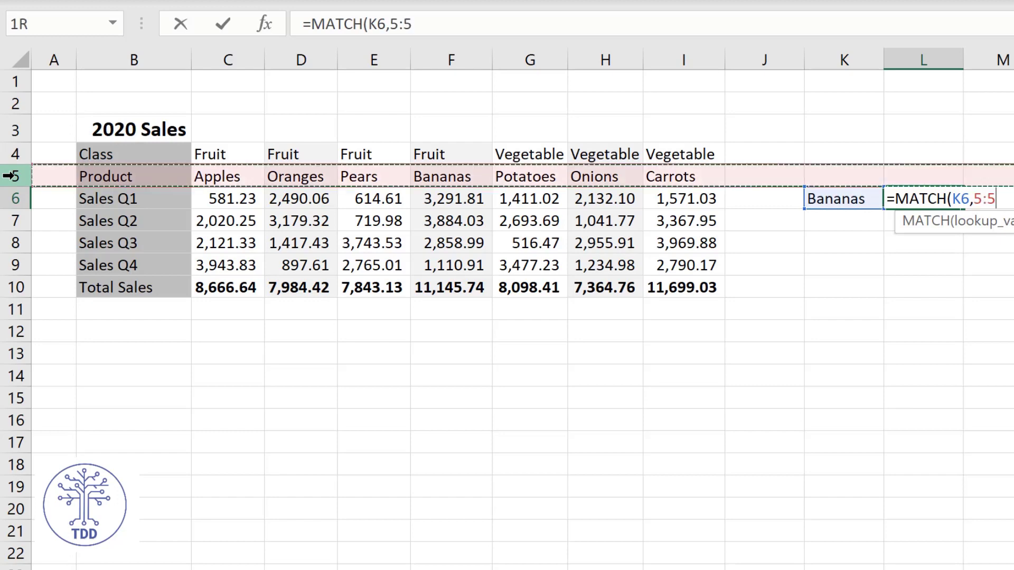
pyautogui.write(',0')
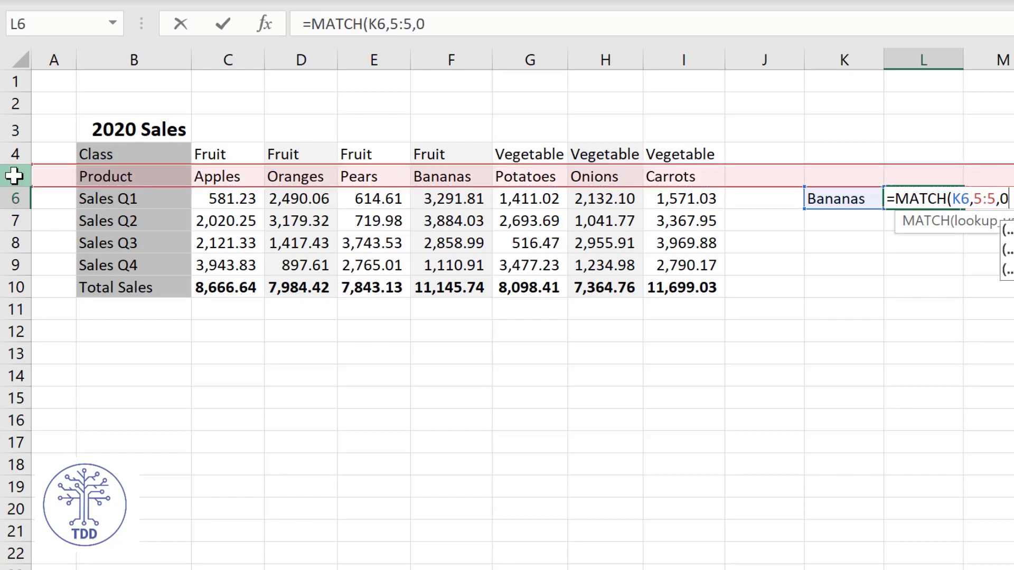
pyautogui.write(')')
pyautogui.hotkey('ctrl', 'Return')
pyautogui.press('Return')
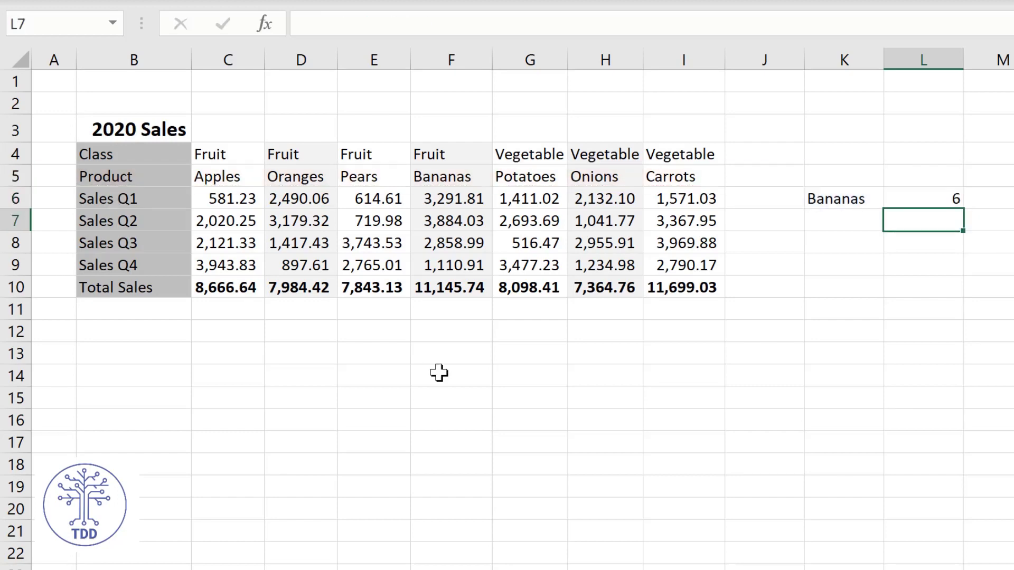
# Wrap the MATCH in L6 in an INDEX over row 10:10, leaving the row number empty and using MATCH as the column number.
pyautogui.click(905, 199)
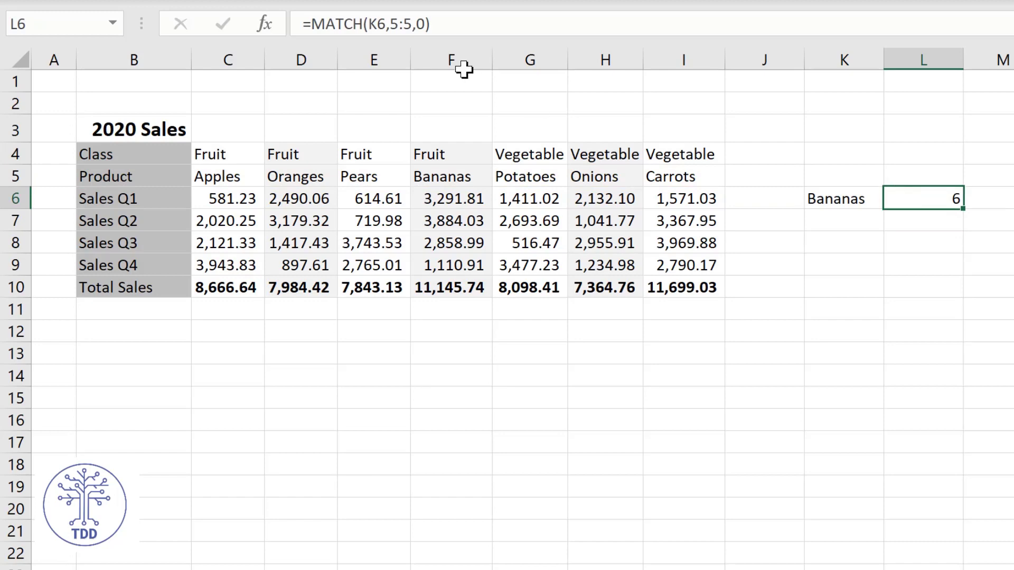
pyautogui.click(316, 25)
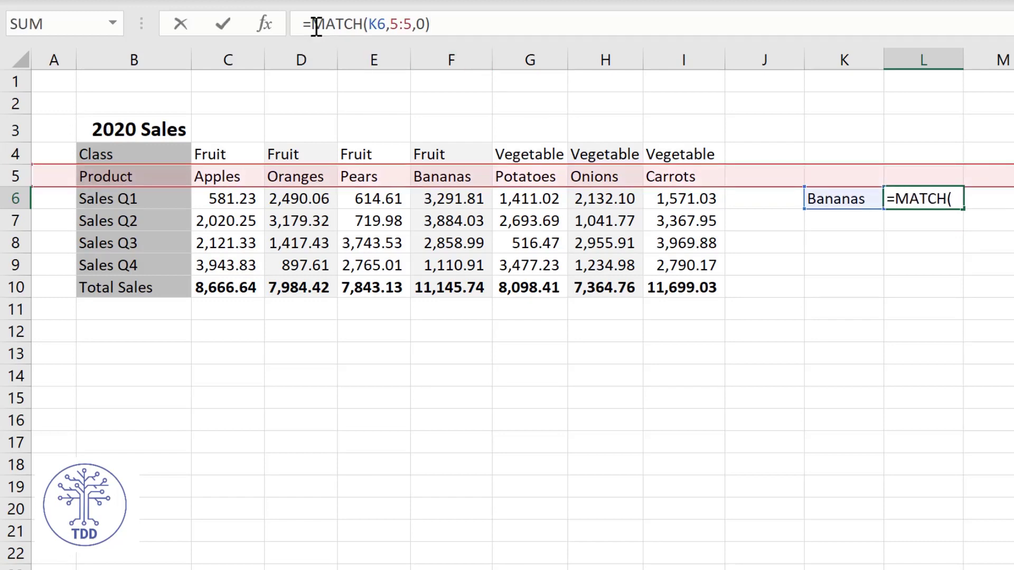
pyautogui.write('in')
pyautogui.press('Tab')
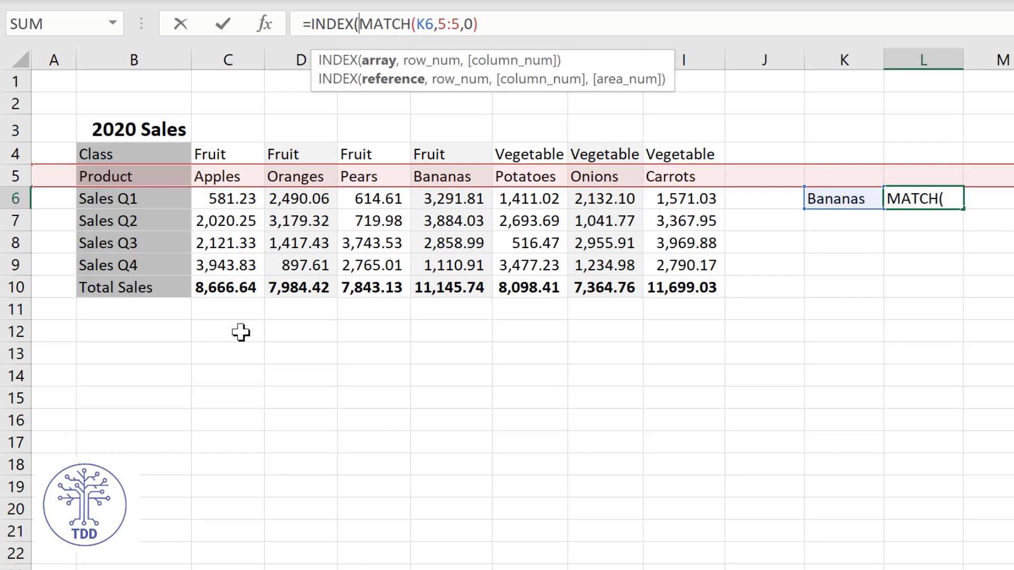
pyautogui.click(16, 286)
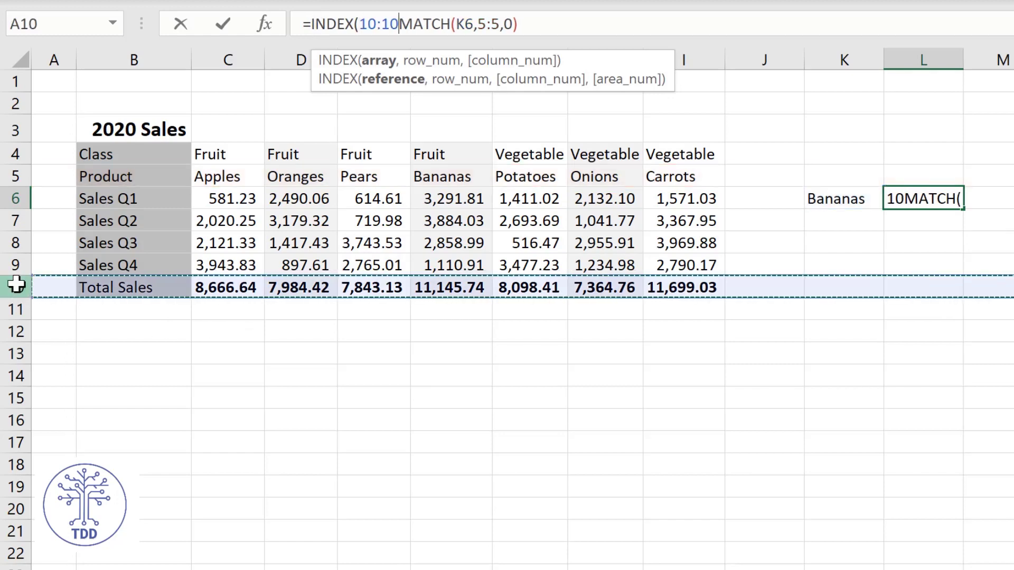
pyautogui.write(',')
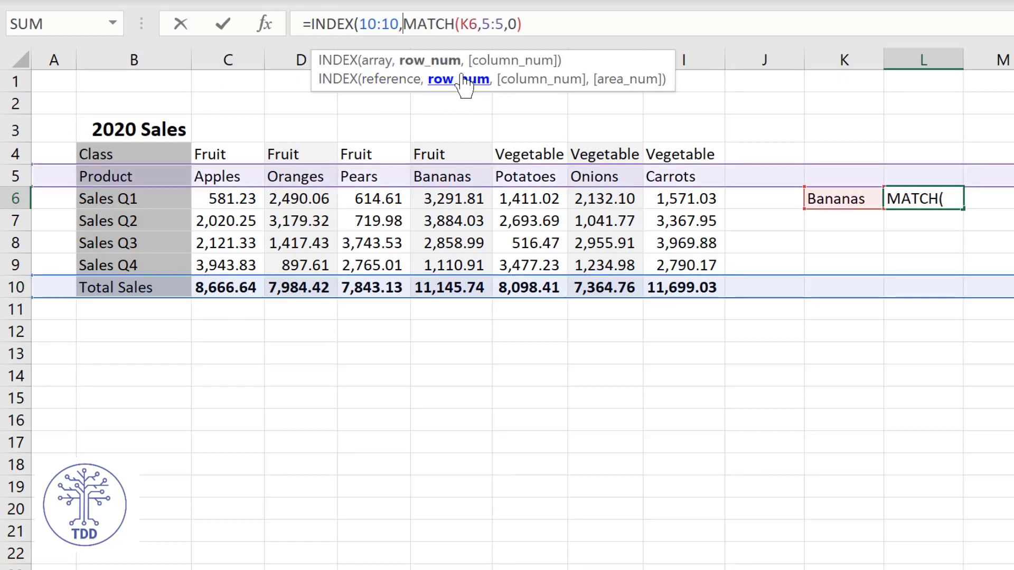
pyautogui.write(',')
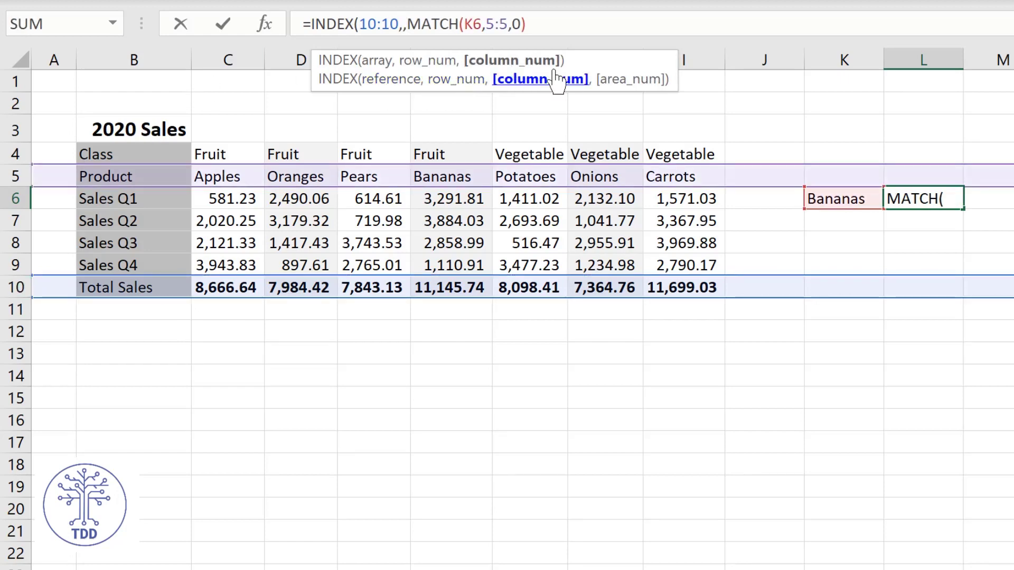
pyautogui.click(558, 20)
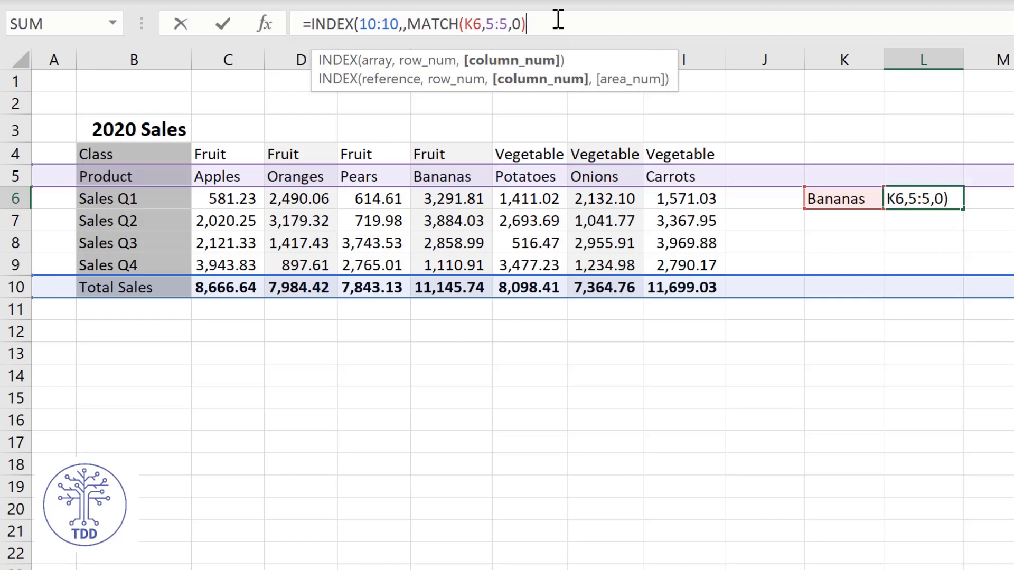
pyautogui.write(')')
pyautogui.press('Return')
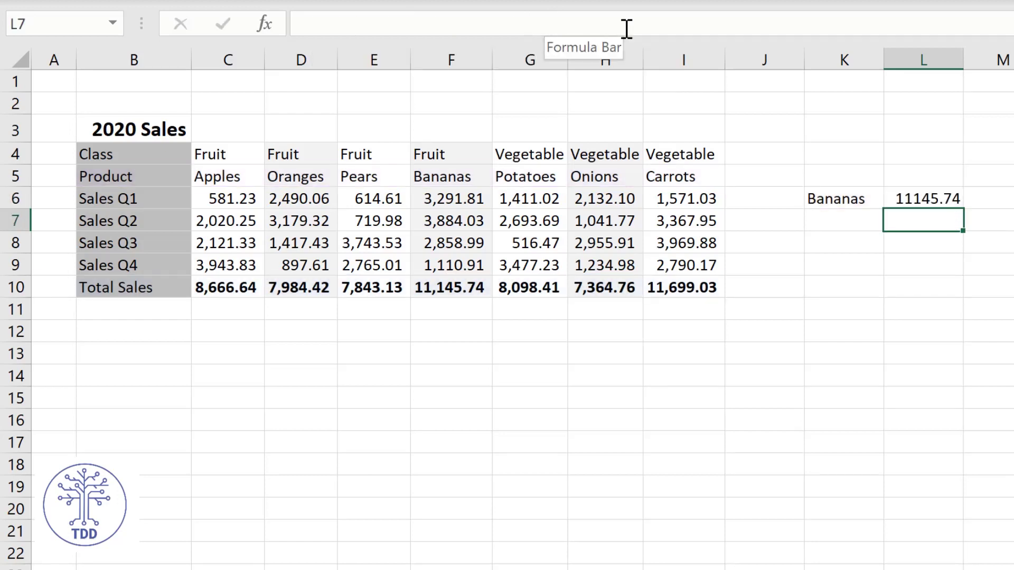
# Change the lookup product in K6 to Apples to test the INDEX and MATCH formula in L6.
pyautogui.click(921, 198)
pyautogui.click(844, 201)
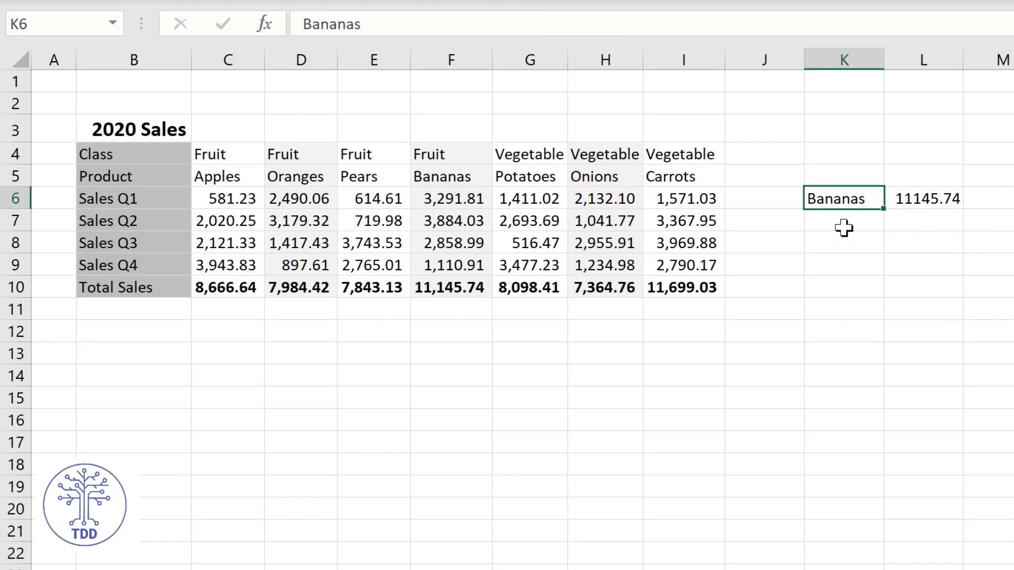
pyautogui.write('Apples')
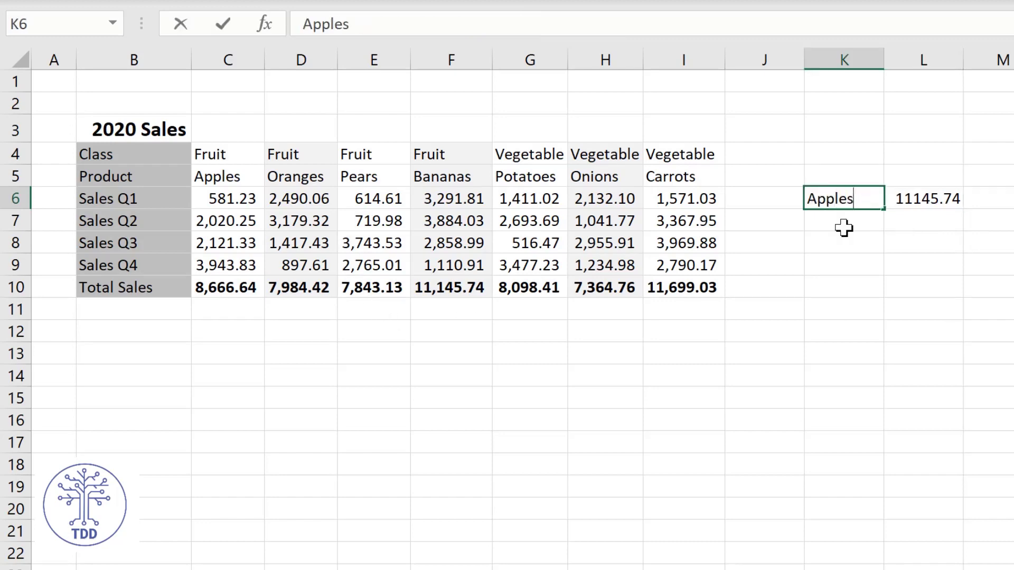
pyautogui.press('Return')
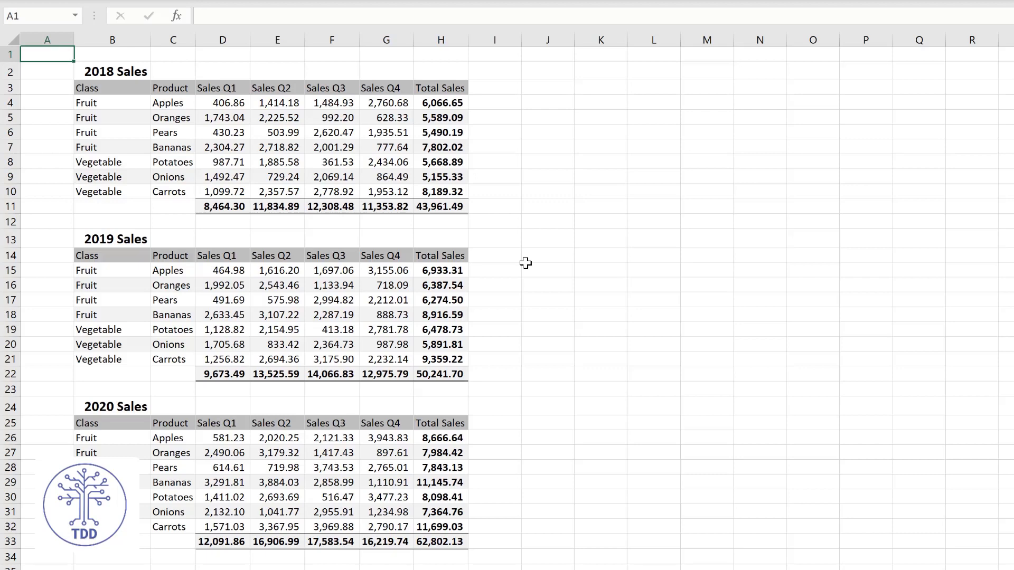
# On the sheet with three yearly tables, begin an INDEX formula in J4 with the grouped references (B4:H10,B15:H21,B26:H32).
pyautogui.click(565, 104)
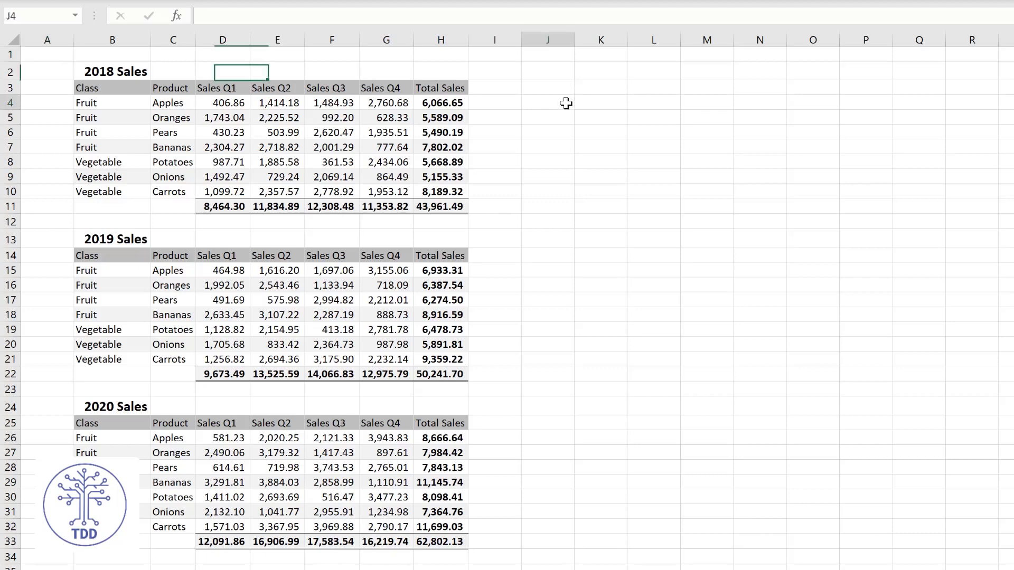
pyautogui.write('=ind')
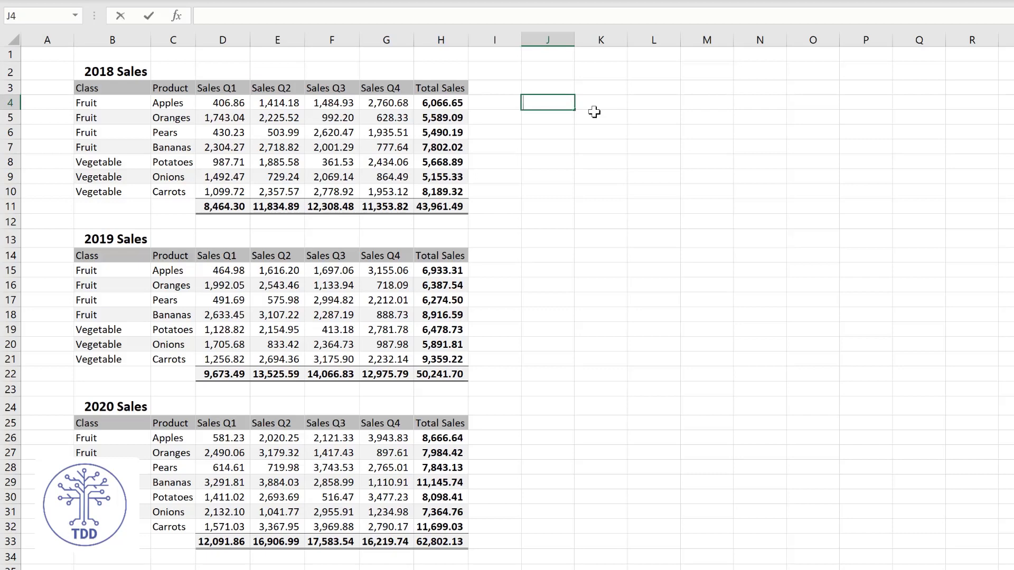
pyautogui.write('e')
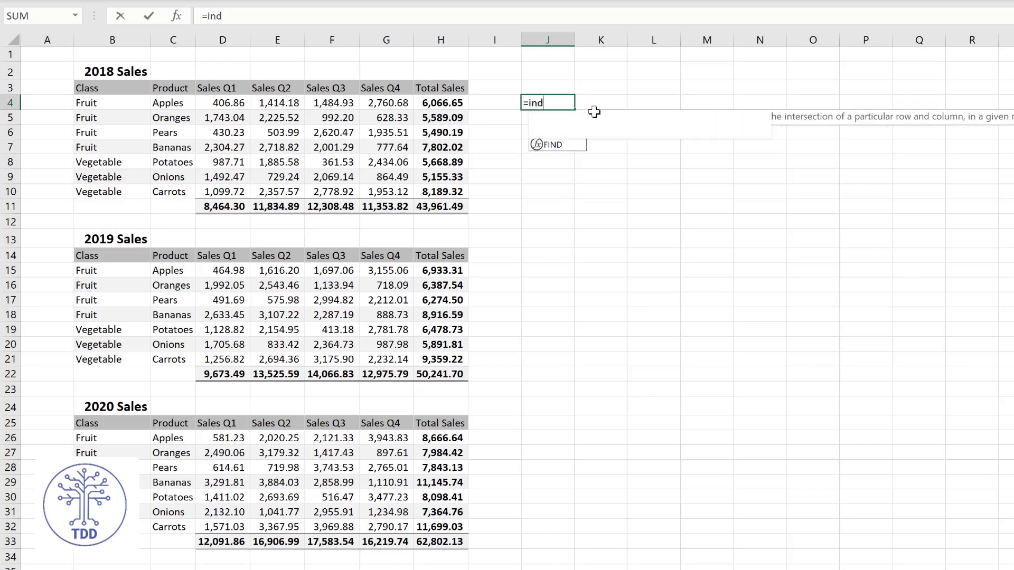
pyautogui.press('Tab')
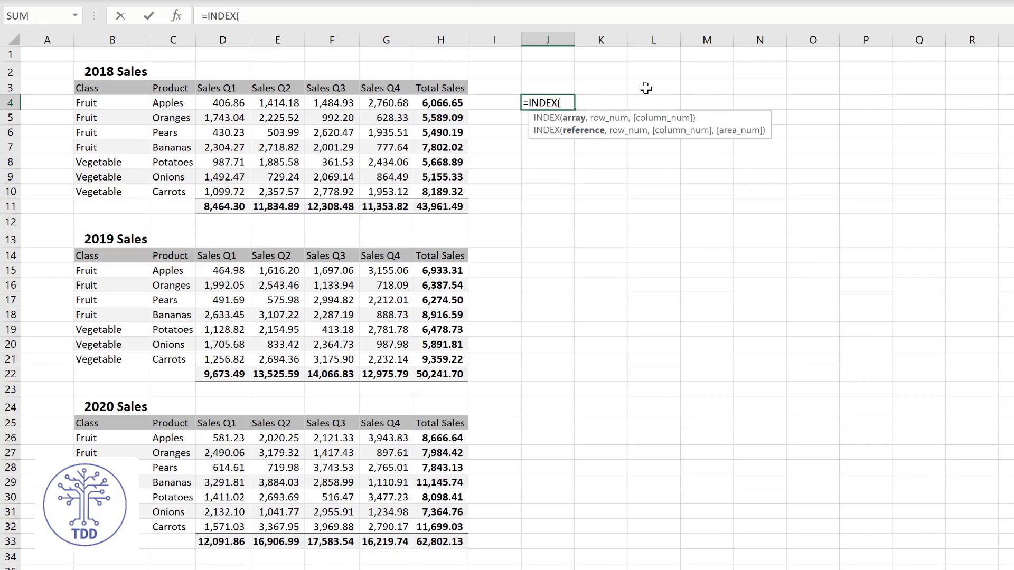
pyautogui.write('(')
pyautogui.moveTo(89, 102); pyautogui.dragTo(432, 191)
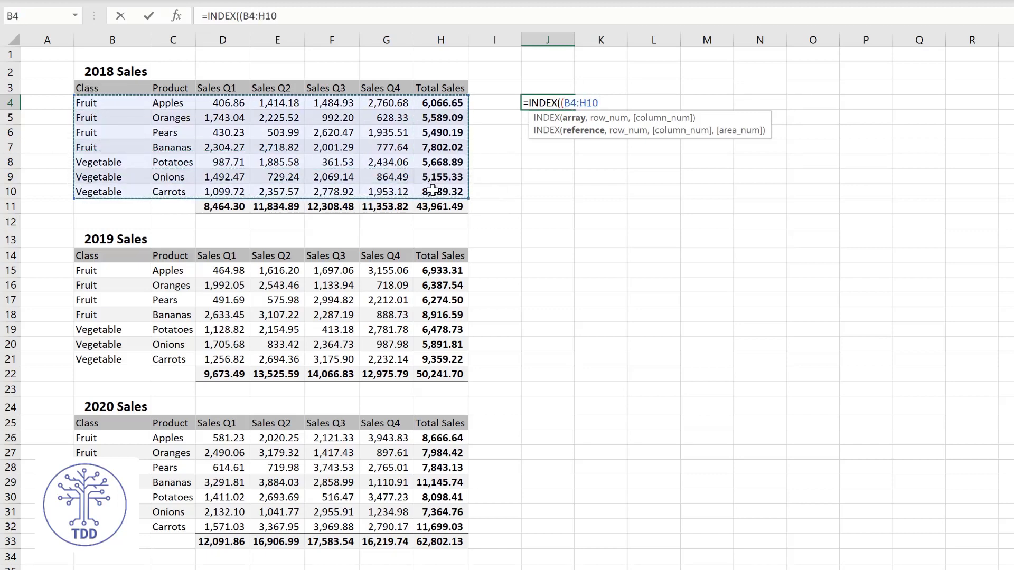
pyautogui.write(',')
pyautogui.moveTo(97, 272); pyautogui.dragTo(454, 361)
pyautogui.write(',')
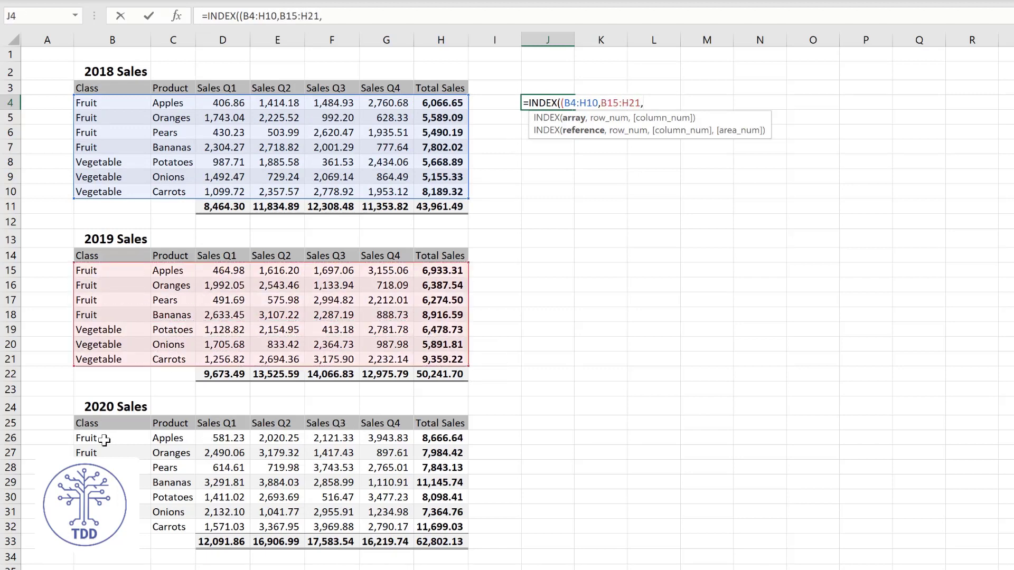
pyautogui.moveTo(106, 443); pyautogui.dragTo(436, 528)
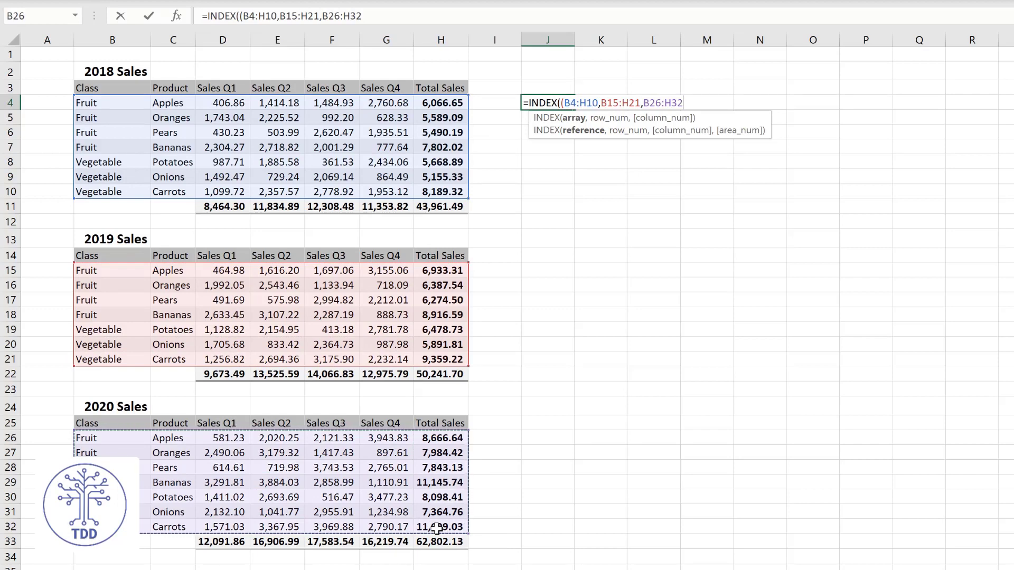
pyautogui.write('),')
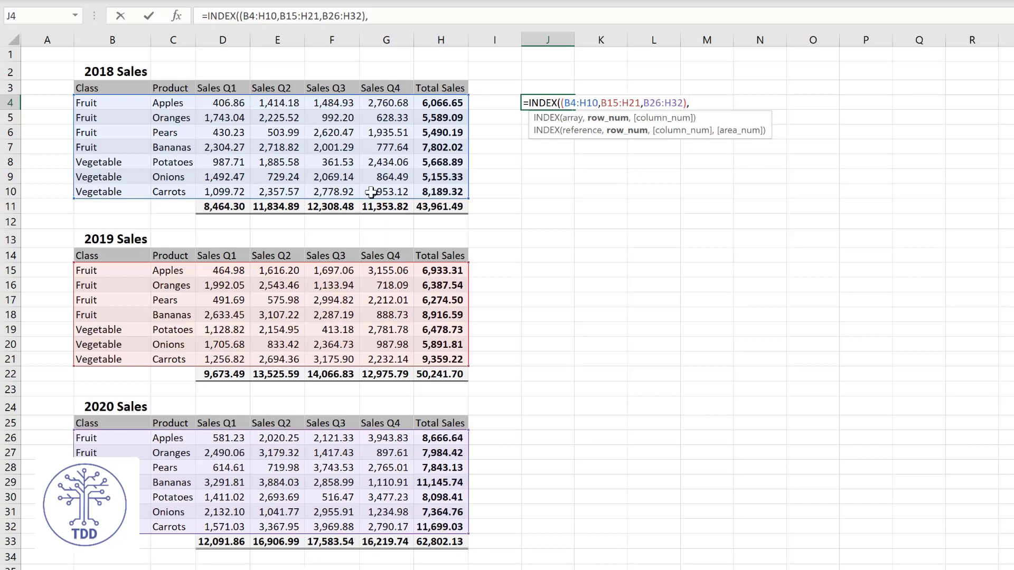
# Complete the INDEX formula in J4 with row number 3, column number 7 and area number 1, and compare it with H6.
pyautogui.write('3,')
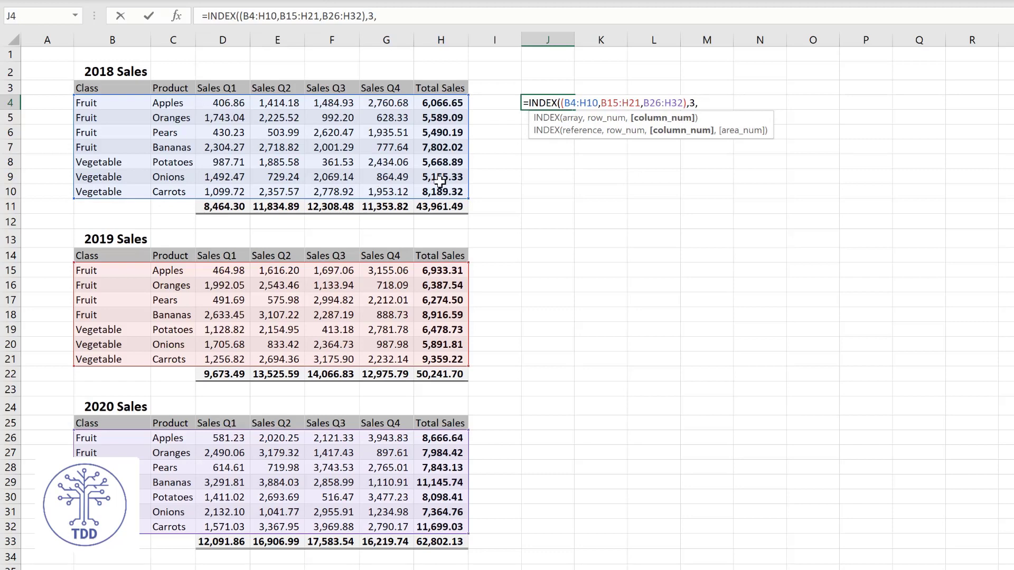
pyautogui.write('7,')
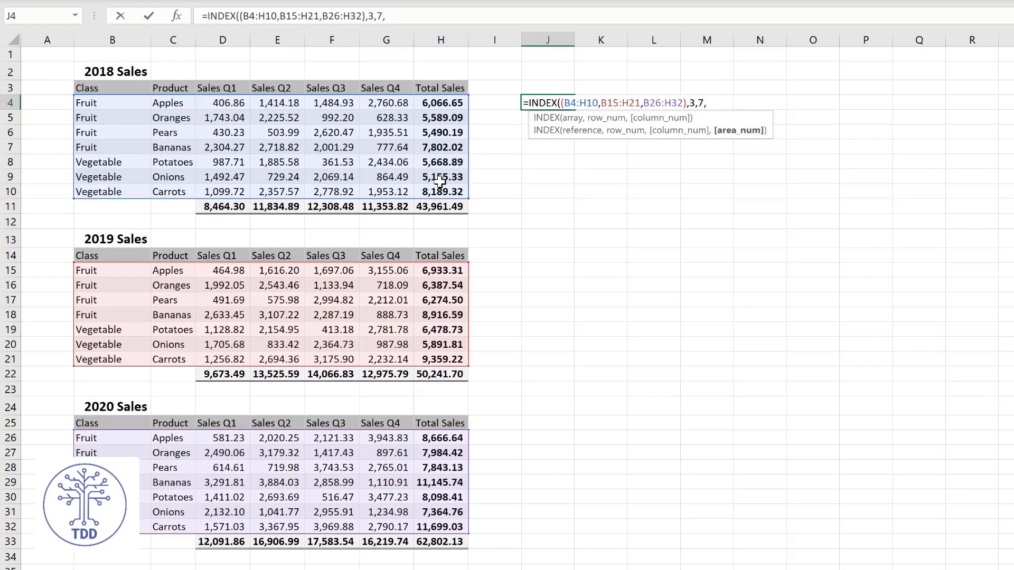
pyautogui.write('1)')
pyautogui.press('Return')
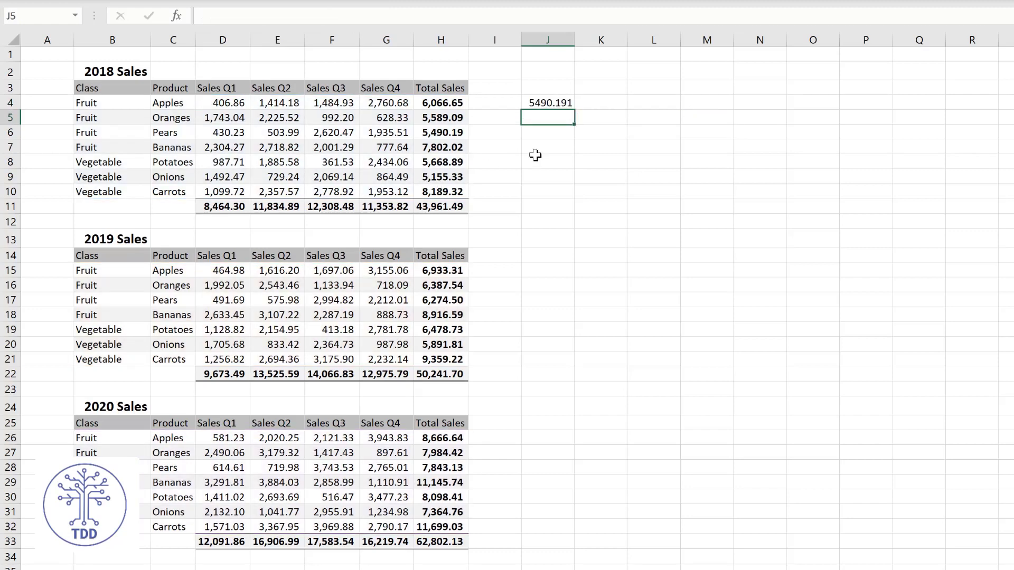
pyautogui.click(556, 102)
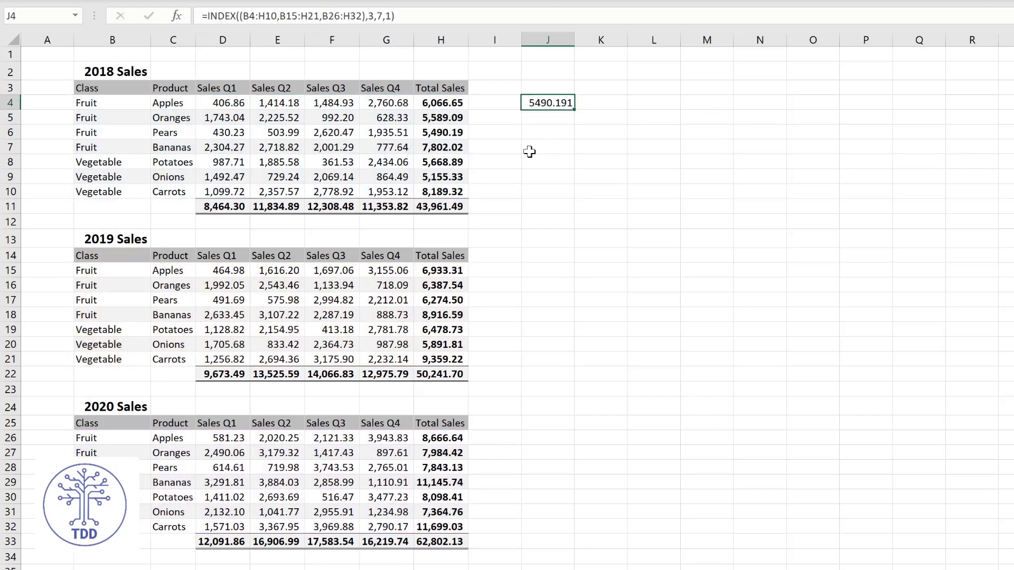
pyautogui.click(445, 136)
# Set the area number of the INDEX formula in J4 to 2 and compare it with Total Sales for Pears in 2019.
pyautogui.click(543, 103)
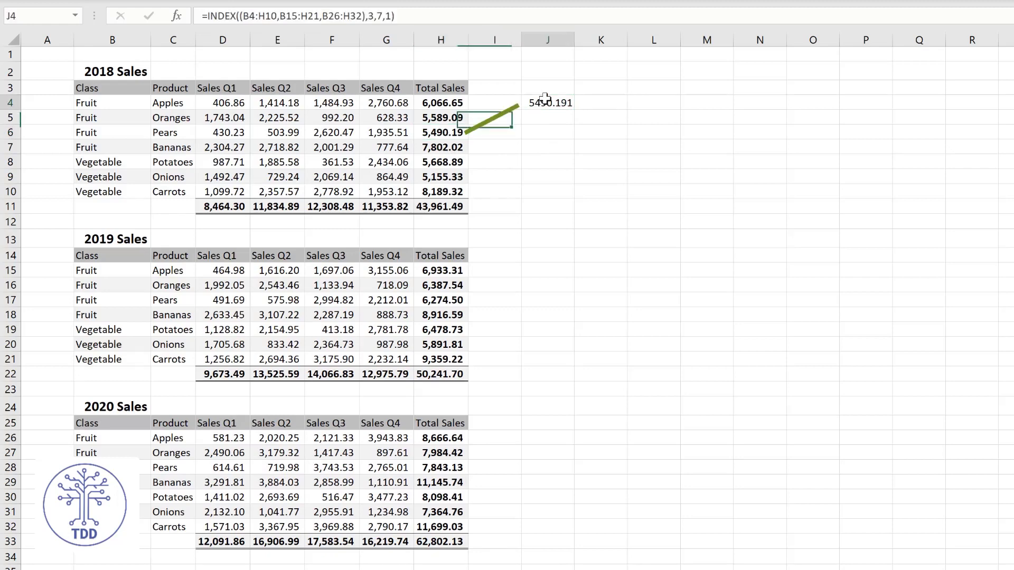
pyautogui.click(387, 16)
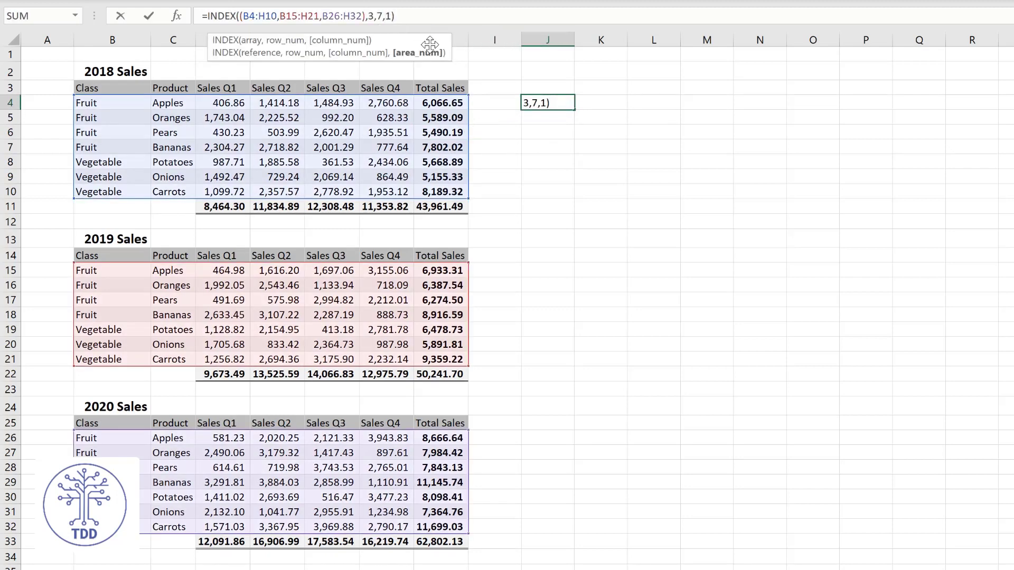
pyautogui.write('2')
pyautogui.press('Delete')
pyautogui.press('Return')
pyautogui.click(434, 299)
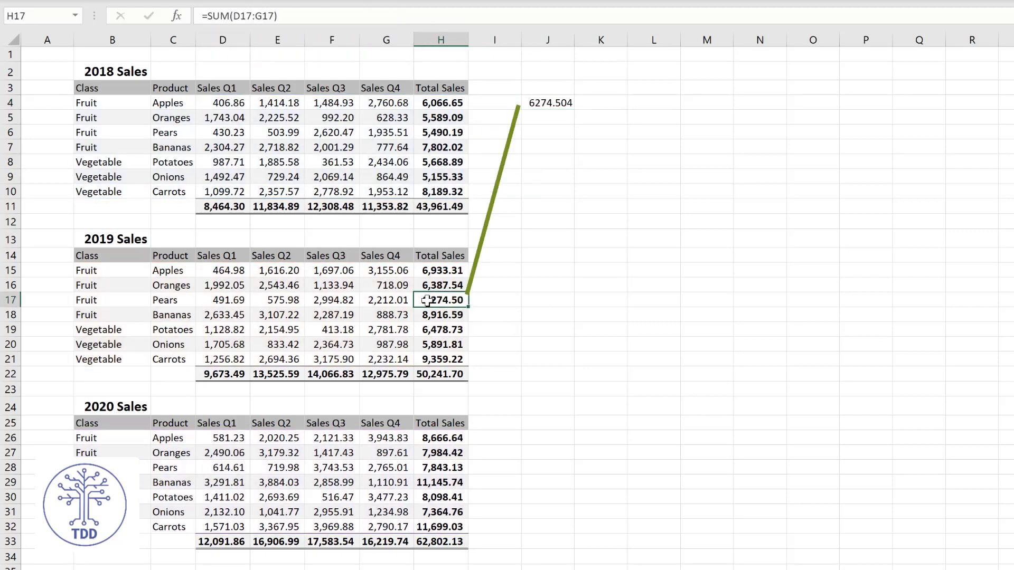
# Set the area number of the INDEX formula in J4 to 3 to return the value from the 2020 Sales table.
pyautogui.click(556, 102)
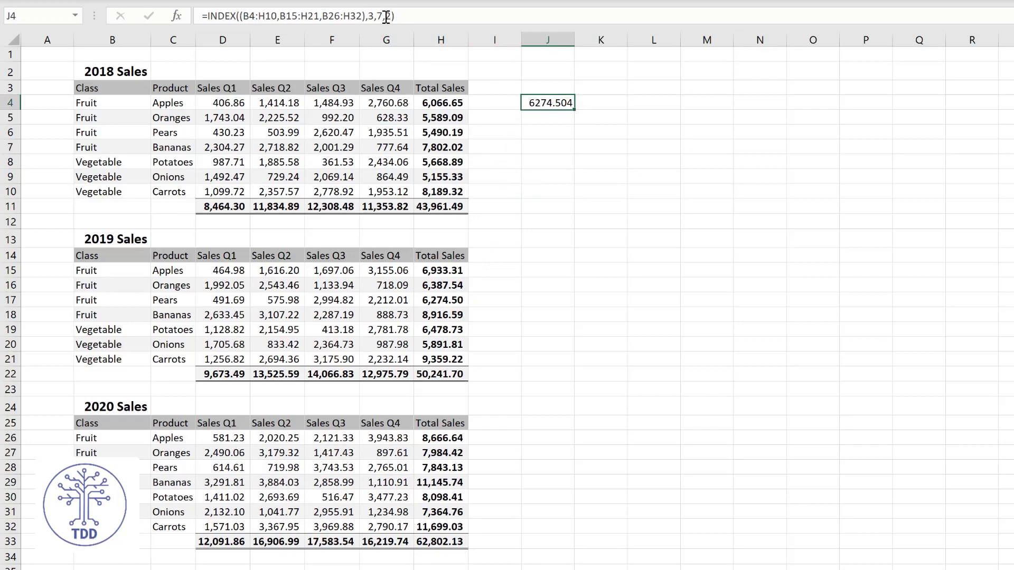
pyautogui.click(387, 16)
pyautogui.write('3')
pyautogui.press('Delete')
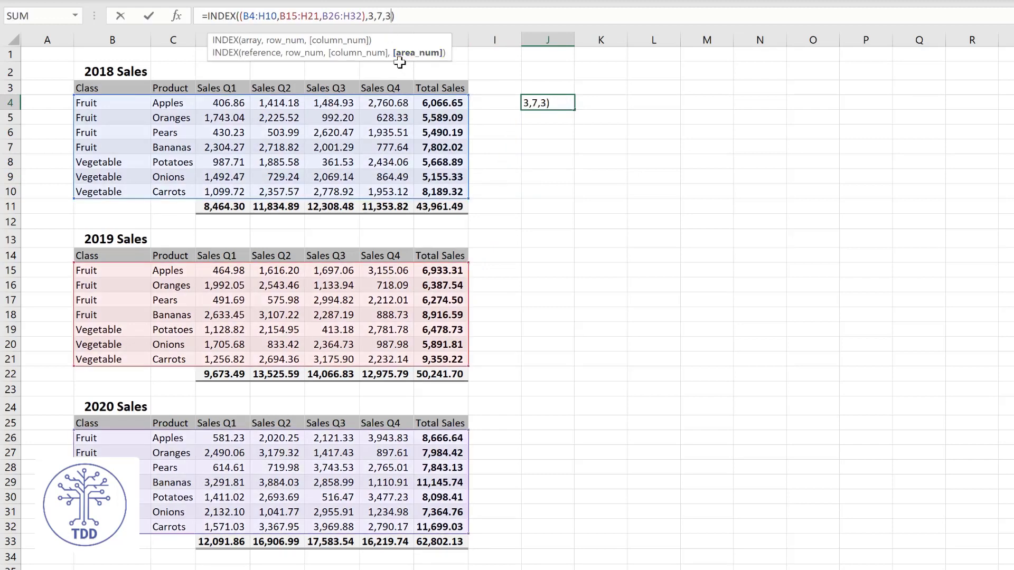
pyautogui.press('Return')
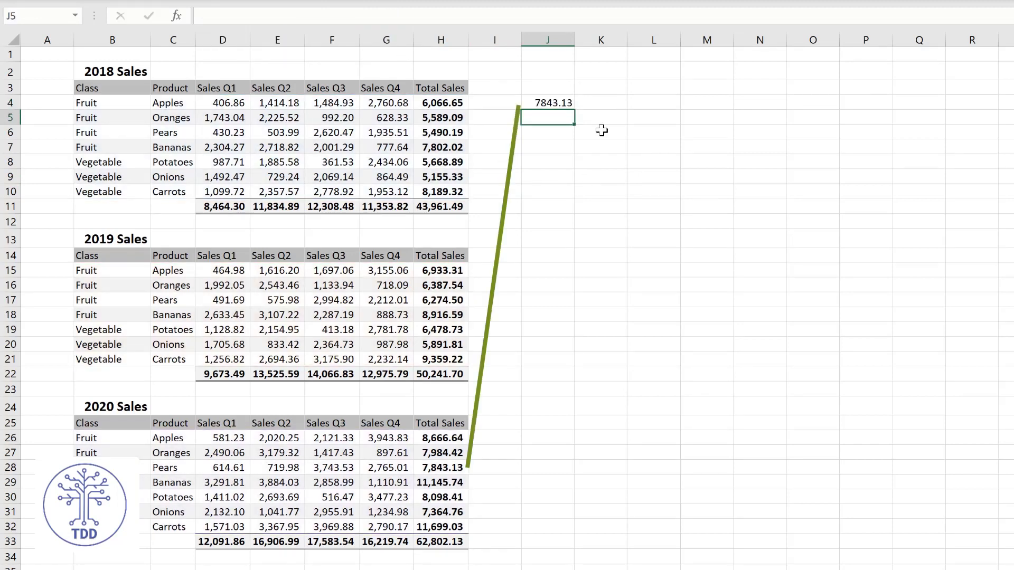
pyautogui.click(601, 131)
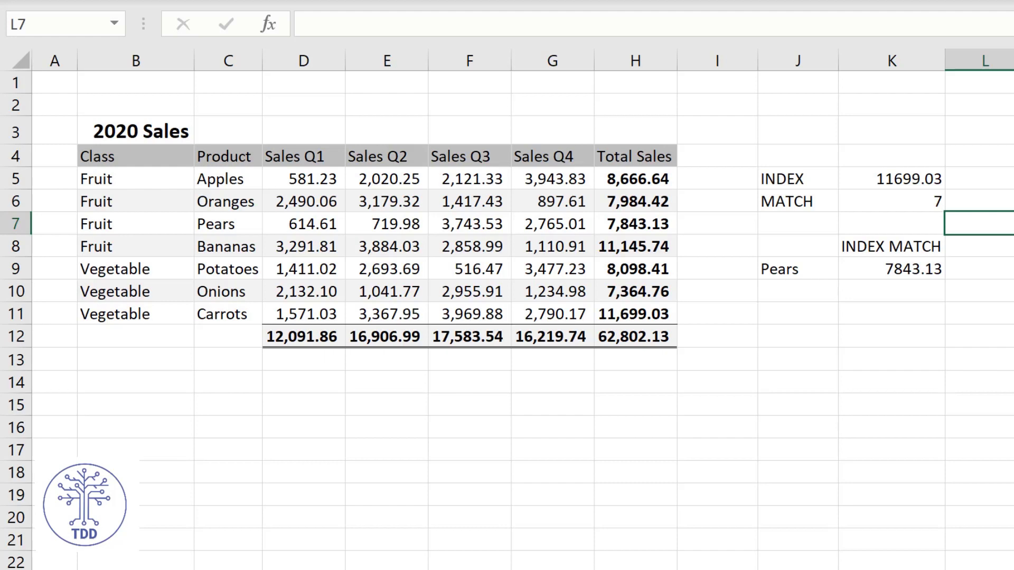
# On the single 2020 Sales table sheet, examine the MATCH formula in K6.
pyautogui.click(905, 202)
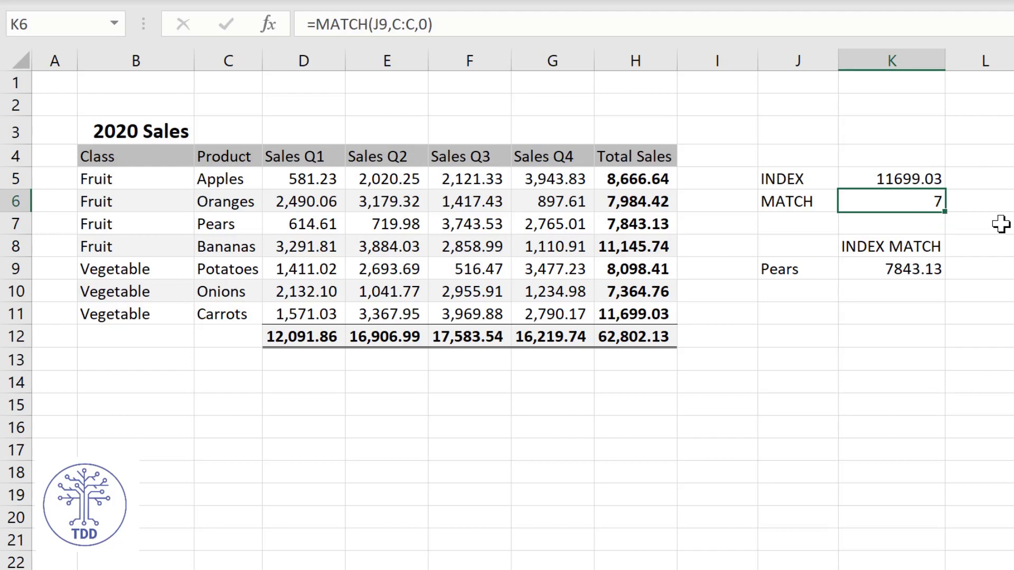